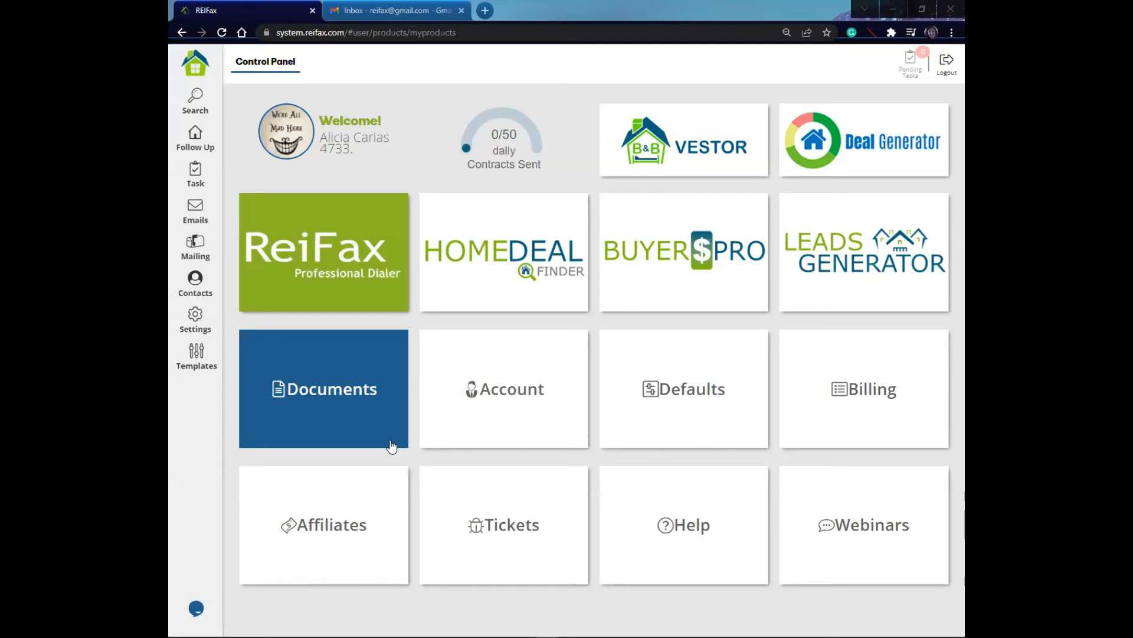
Step: Open the property search and set the data source to For Sale
{"action": "left_click", "coordinate": [200, 108]}
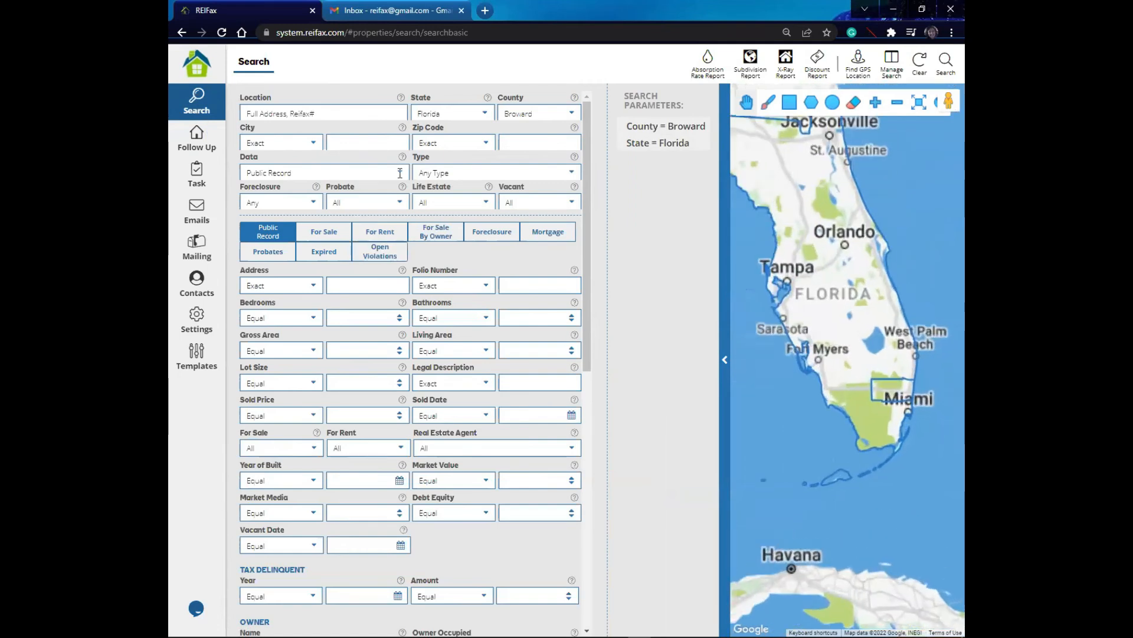
{"action": "left_click", "coordinate": [360, 173]}
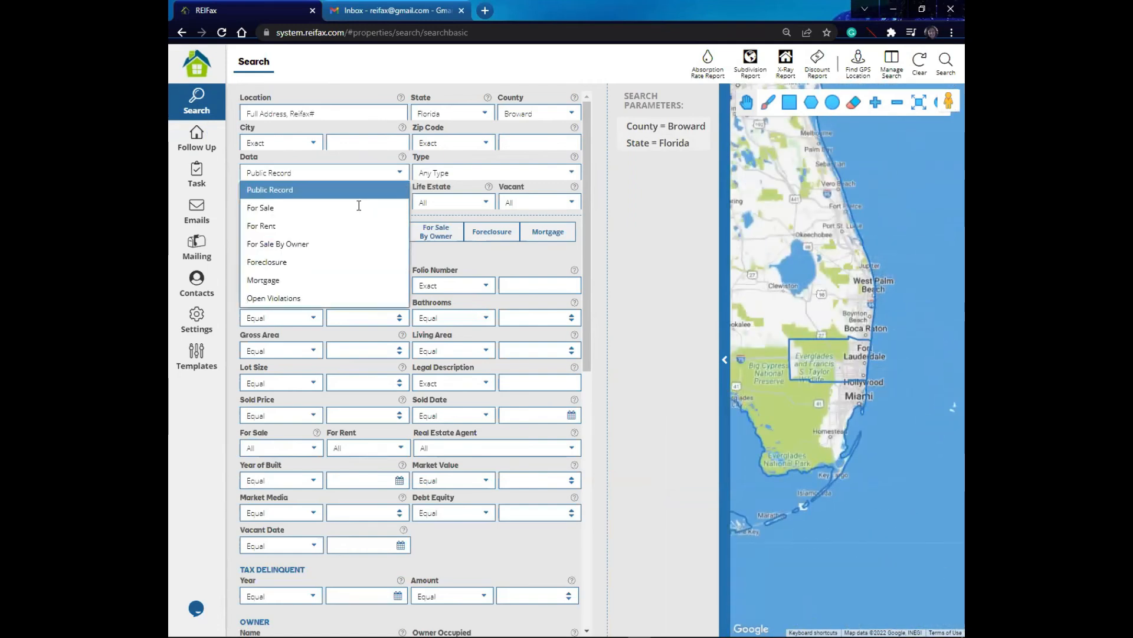
{"action": "left_click", "coordinate": [359, 207]}
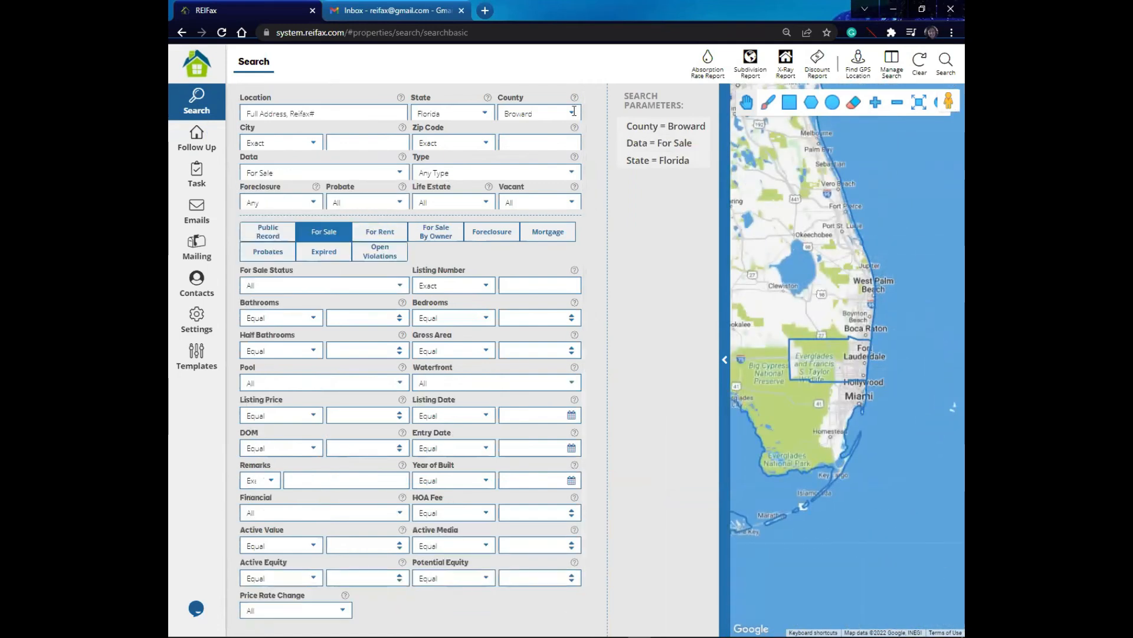
Step: Set the property type to Single Family and the foreclosure filter to Pre-Foreclosed
{"action": "left_click", "coordinate": [572, 175]}
{"action": "left_click", "coordinate": [463, 207]}
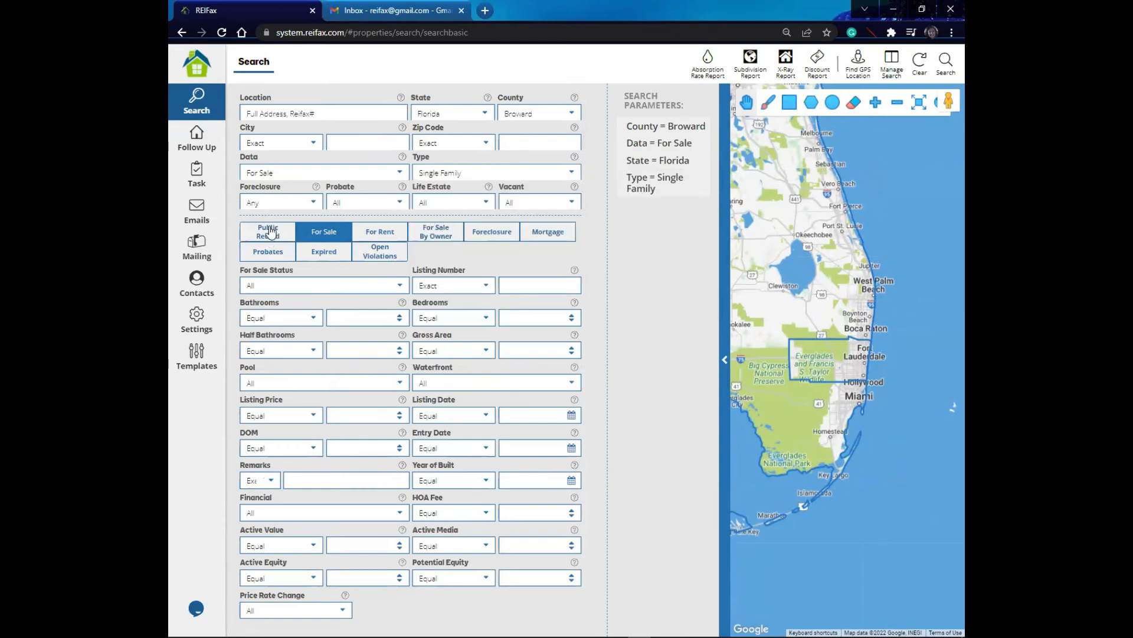
{"action": "left_click", "coordinate": [309, 204]}
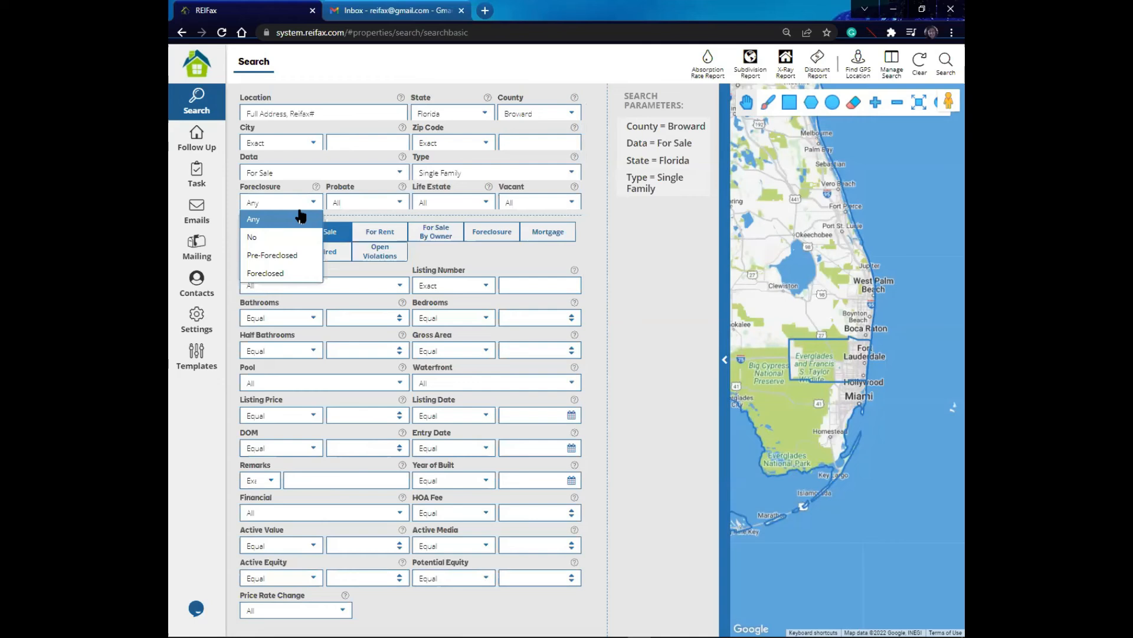
{"action": "left_click", "coordinate": [279, 256]}
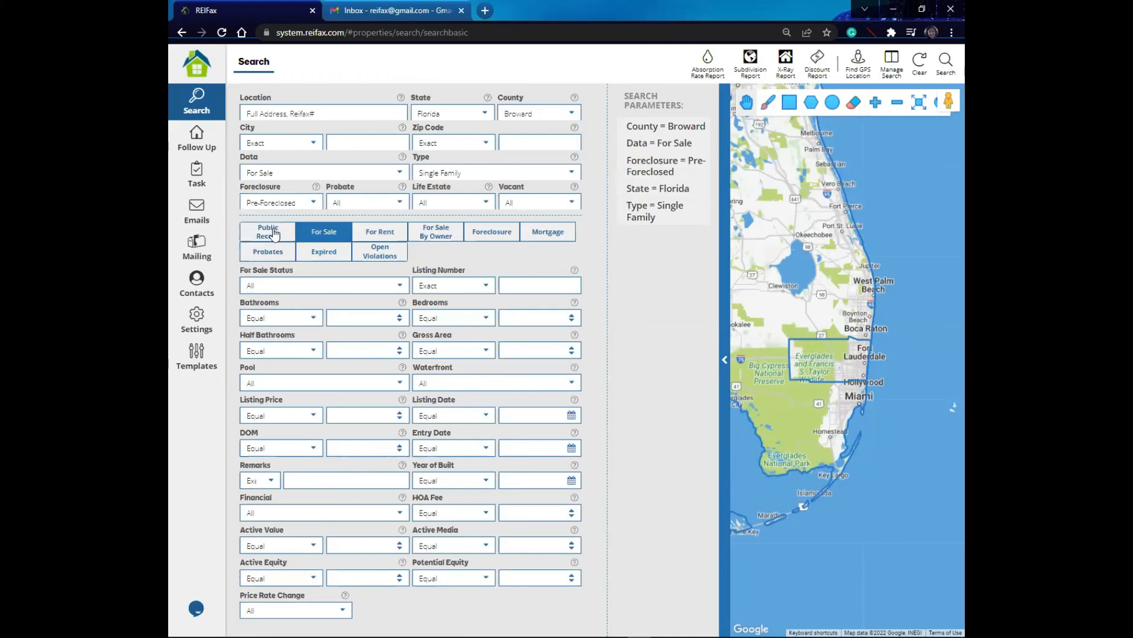
Step: Switch to Public Record criteria and require Debt Equity equal or greater than 30
{"action": "left_click", "coordinate": [274, 235]}
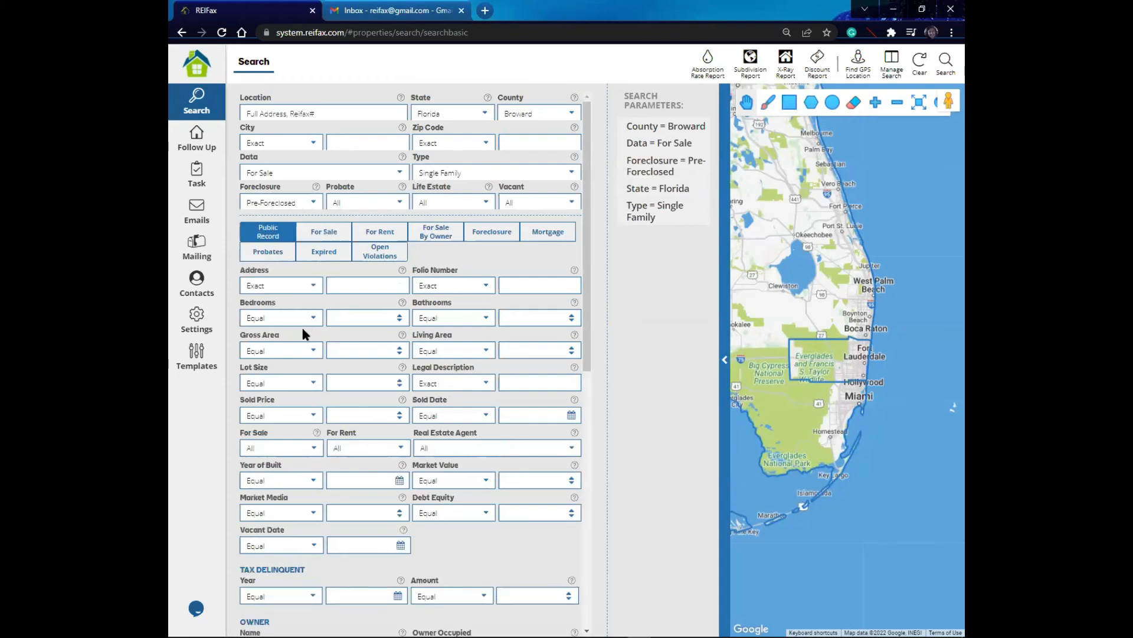
{"action": "scroll", "coordinate": [302, 334], "scroll_direction": "down", "scroll_amount": 3}
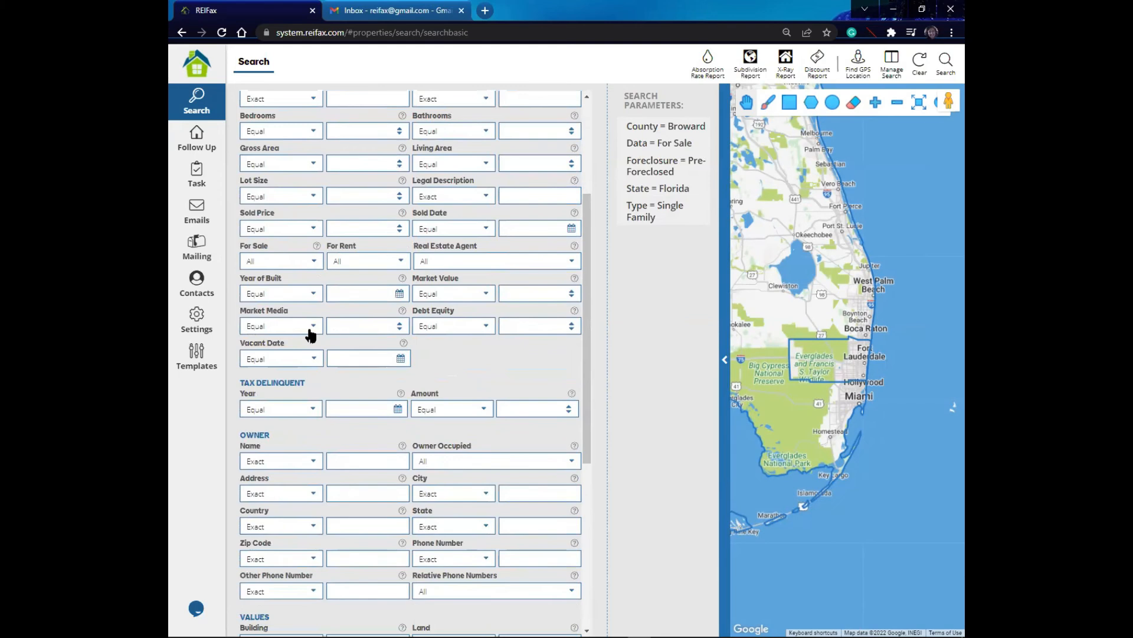
{"action": "left_click", "coordinate": [485, 328]}
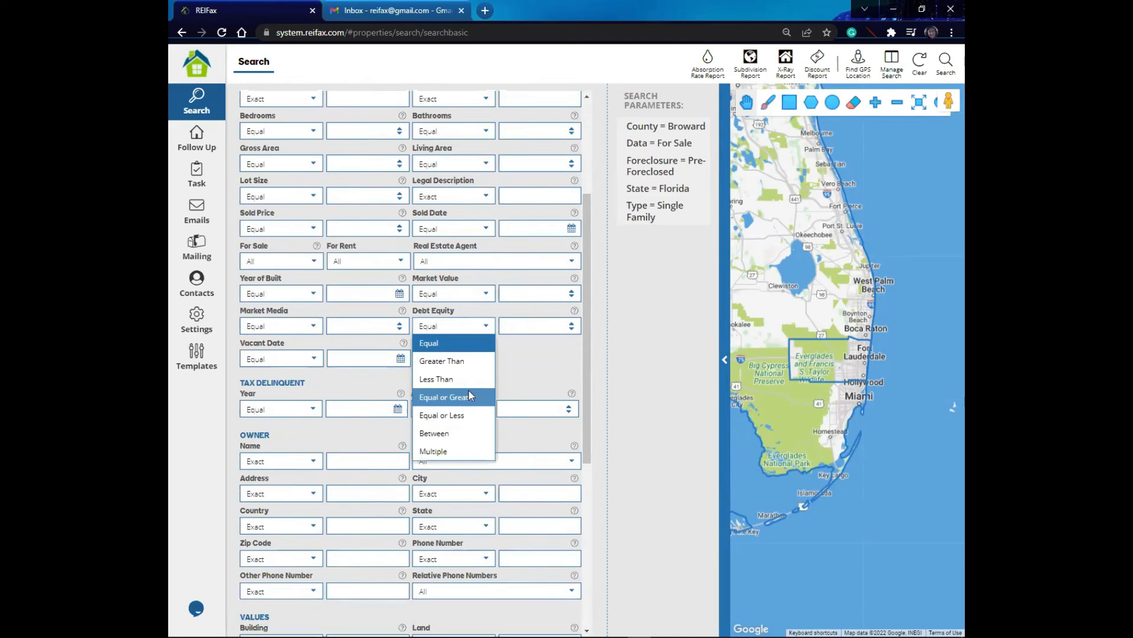
{"action": "left_click", "coordinate": [471, 396]}
{"action": "left_click", "coordinate": [547, 327]}
{"action": "type", "text": "30"}
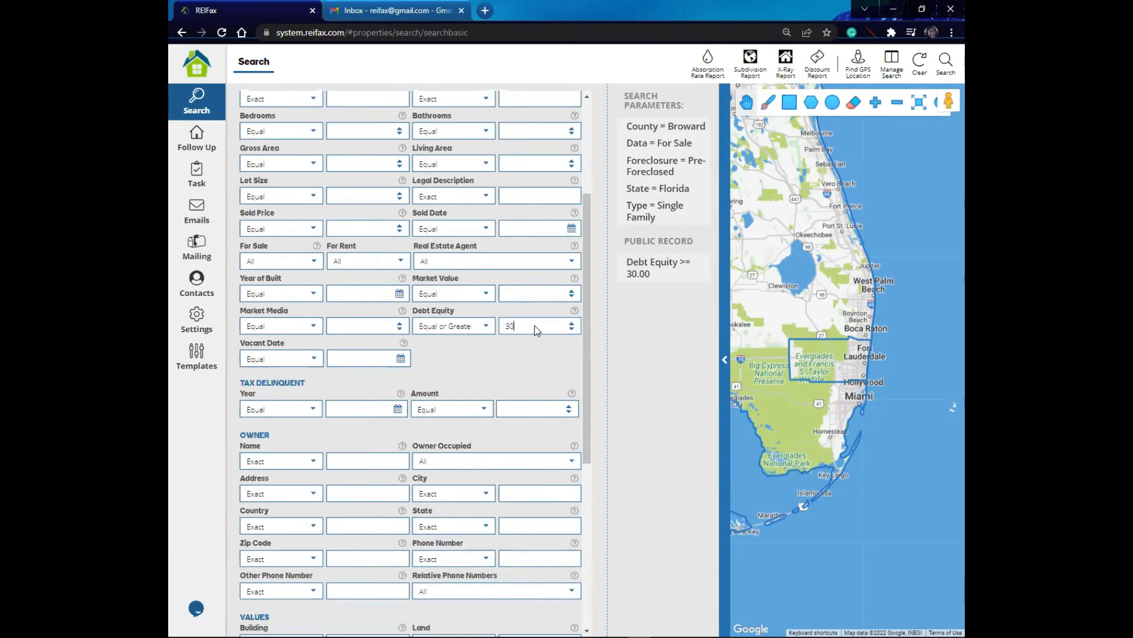
Step: Require Market Value equal or less than 400000
{"action": "left_click", "coordinate": [488, 293]}
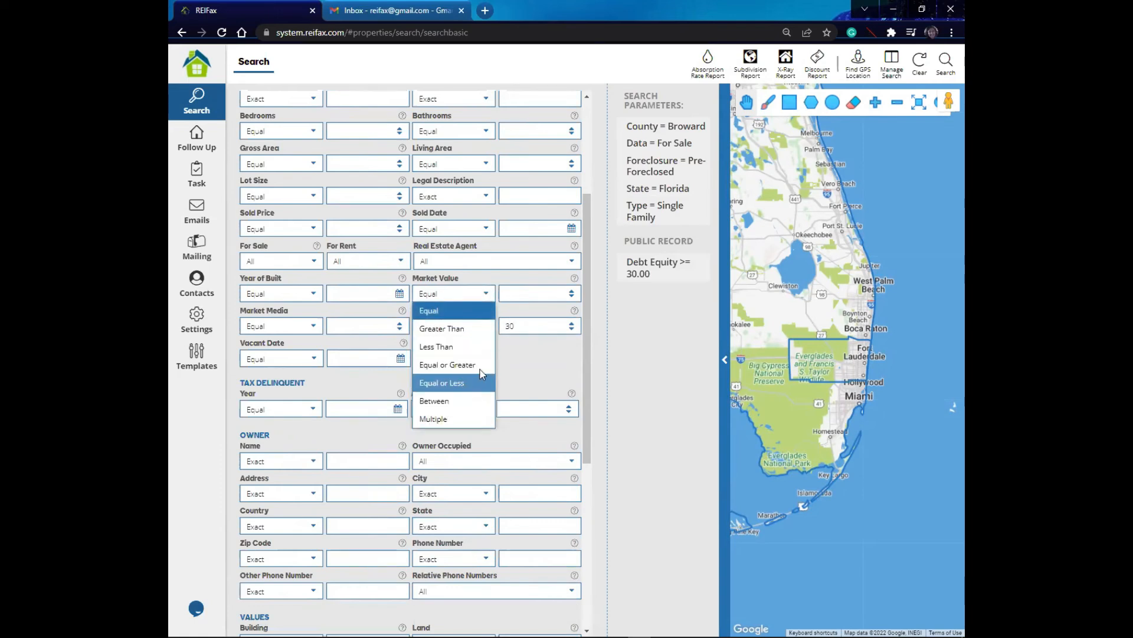
{"action": "left_click", "coordinate": [481, 381]}
{"action": "left_click", "coordinate": [533, 291]}
{"action": "type", "text": "4000"}
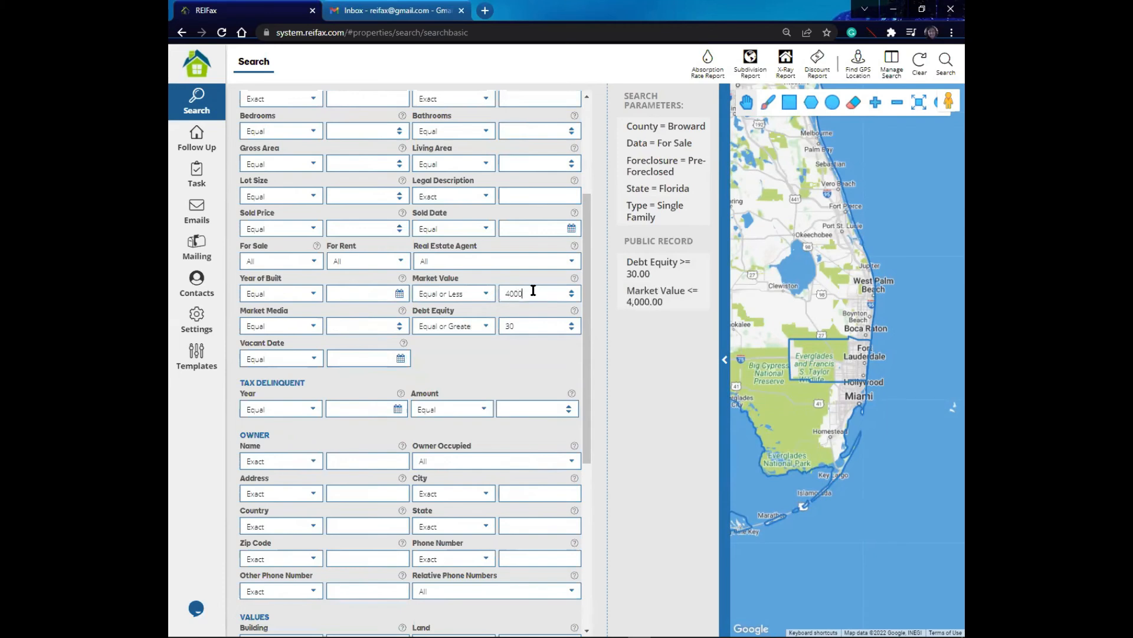
{"action": "type", "text": "00"}
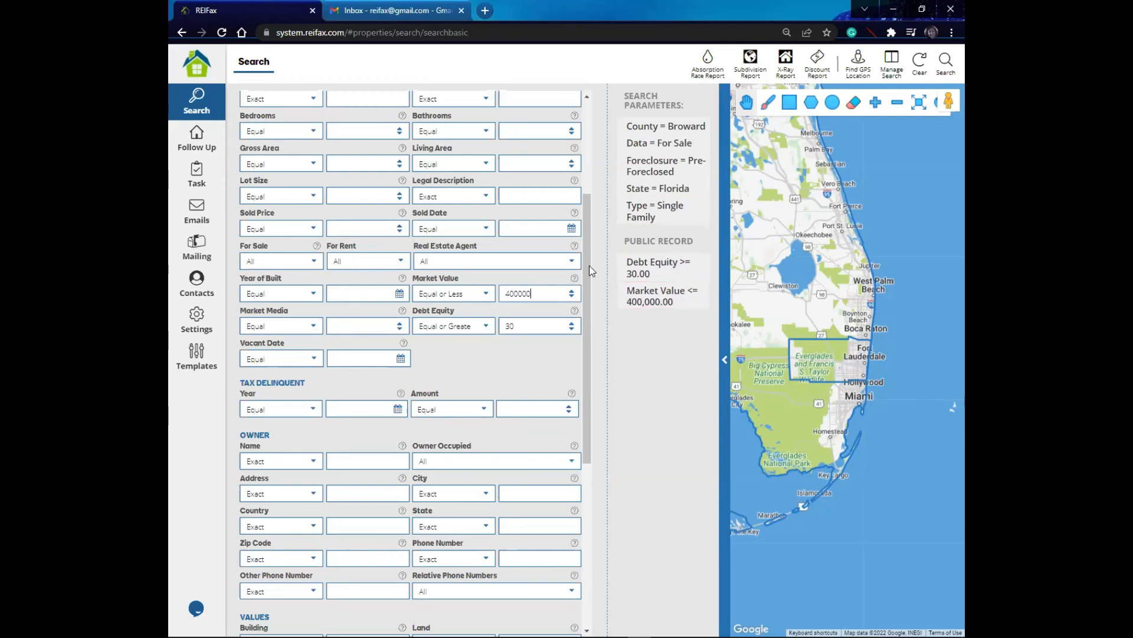
Step: Change the county to Palm Beach and run the search
{"action": "left_click_drag", "start_coordinate": [588, 266], "coordinate": [569, 241]}
{"action": "left_click", "coordinate": [574, 113]}
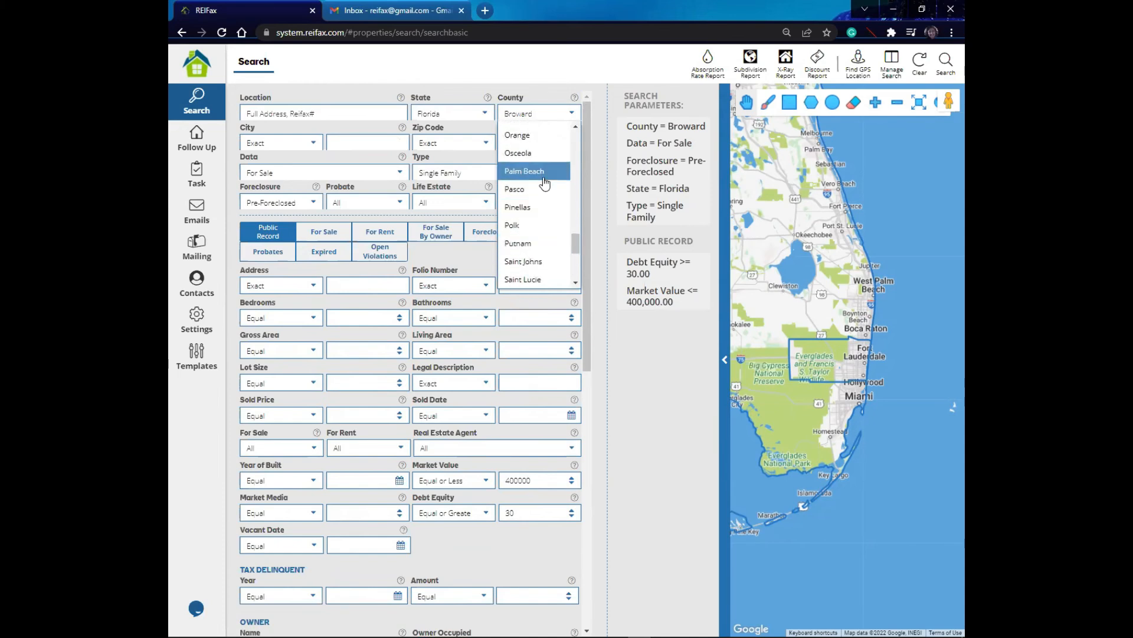
{"action": "left_click", "coordinate": [565, 172]}
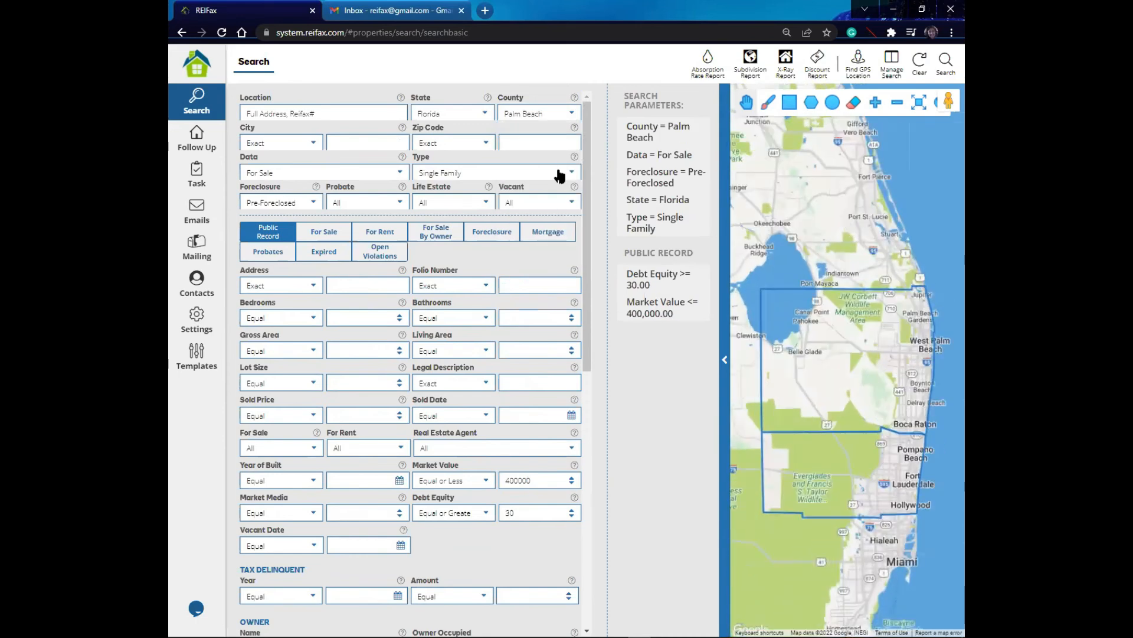
{"action": "left_click", "coordinate": [944, 65]}
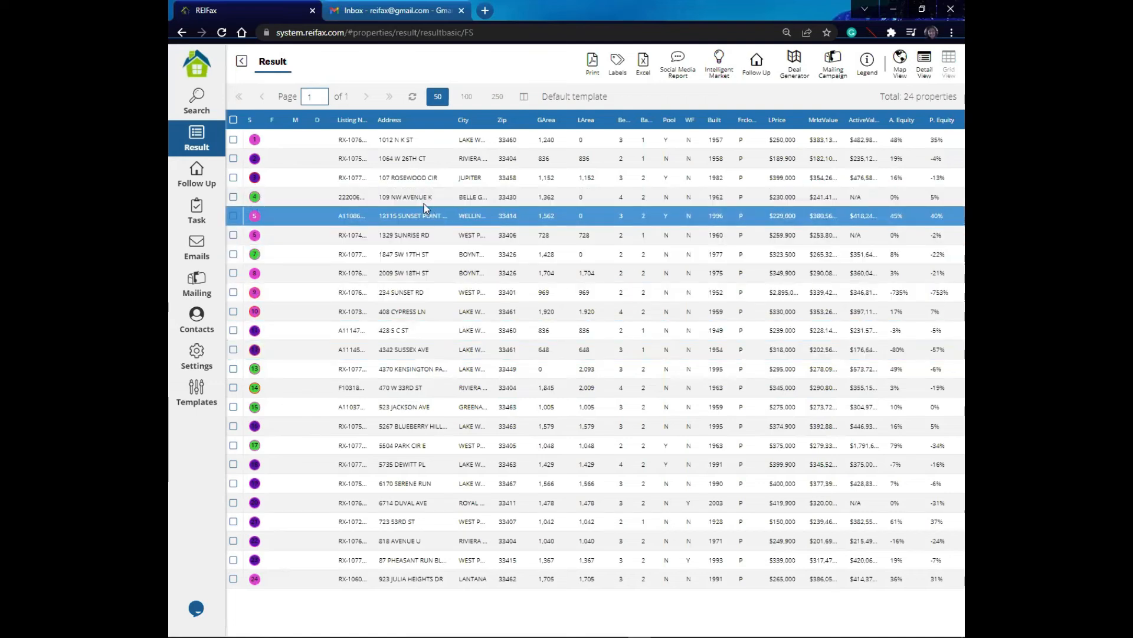
{"action": "left_click", "coordinate": [406, 177]}
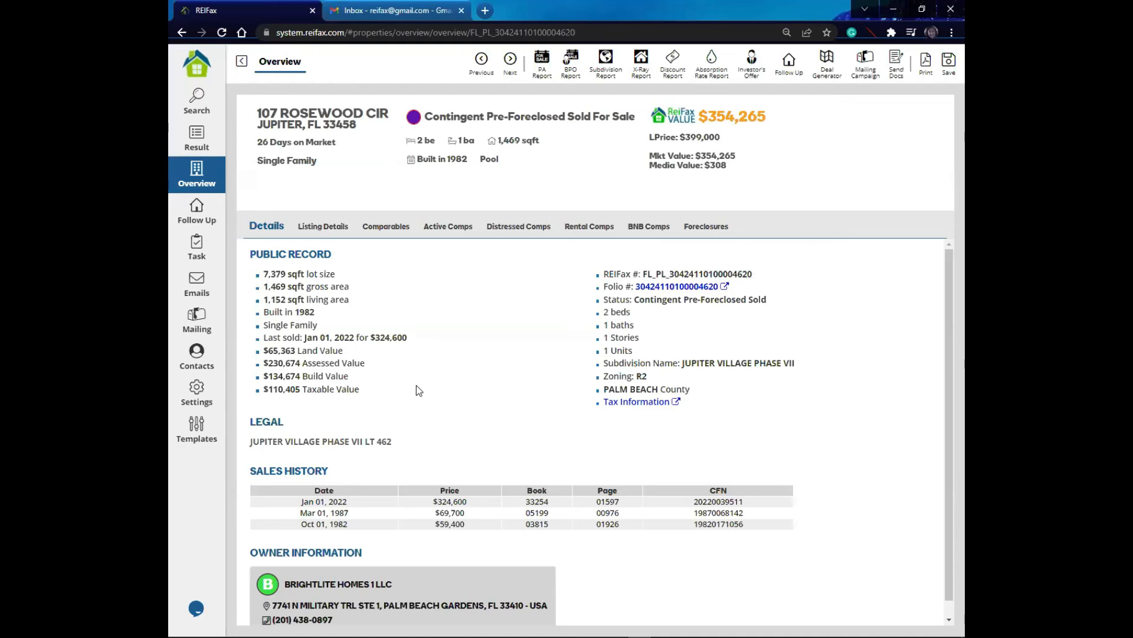
{"action": "left_click", "coordinate": [242, 62]}
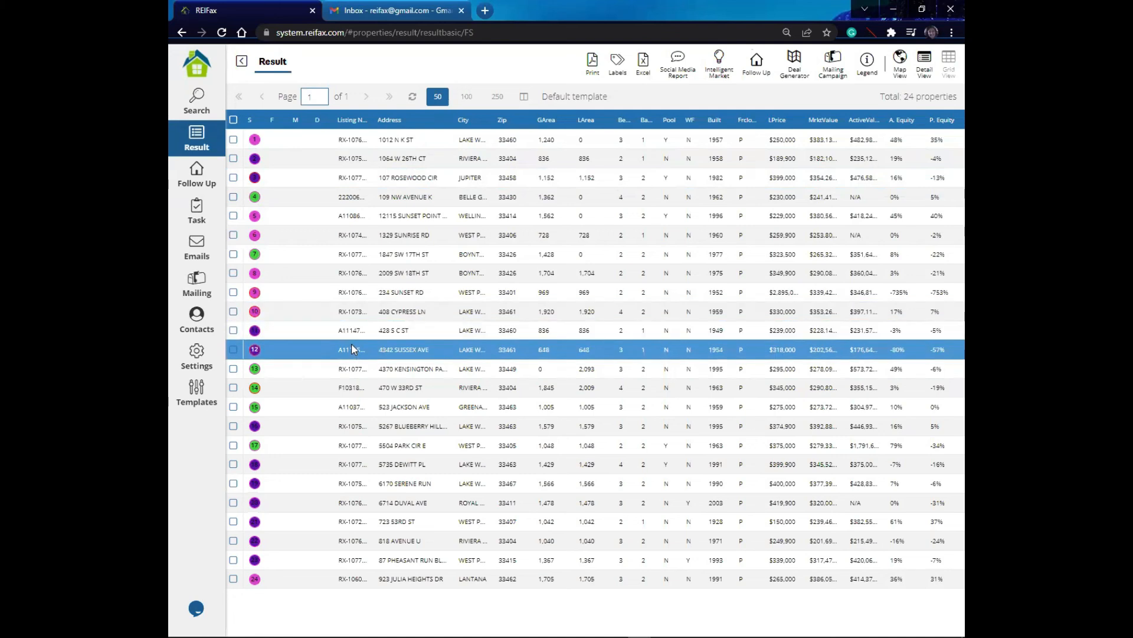
{"action": "left_click", "coordinate": [233, 369]}
{"action": "left_click", "coordinate": [233, 388]}
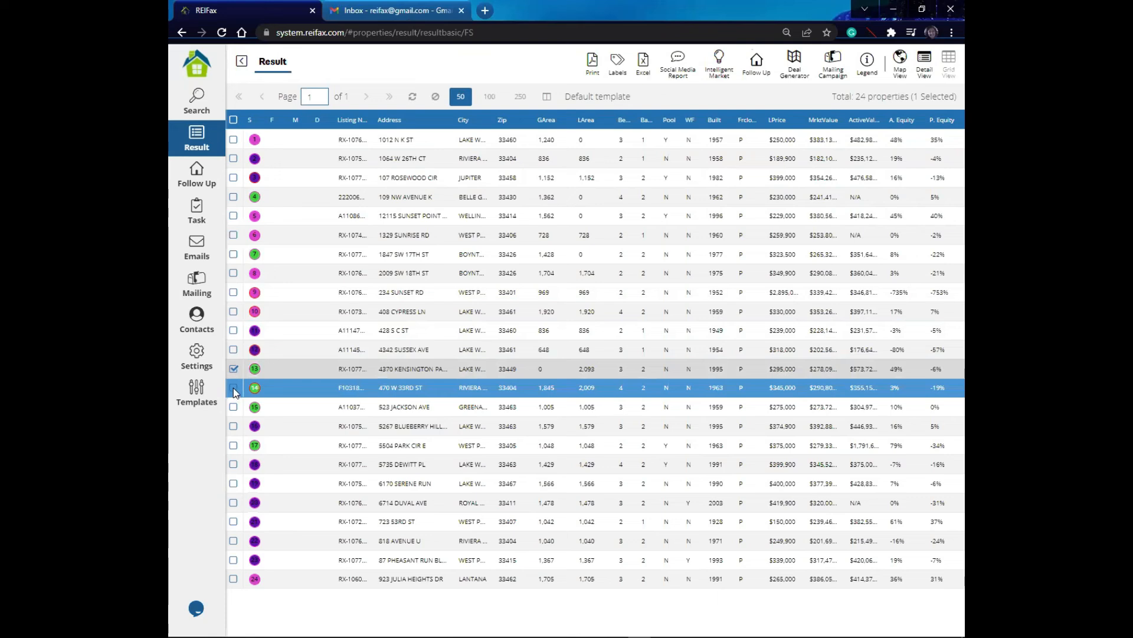
{"action": "left_click", "coordinate": [233, 407]}
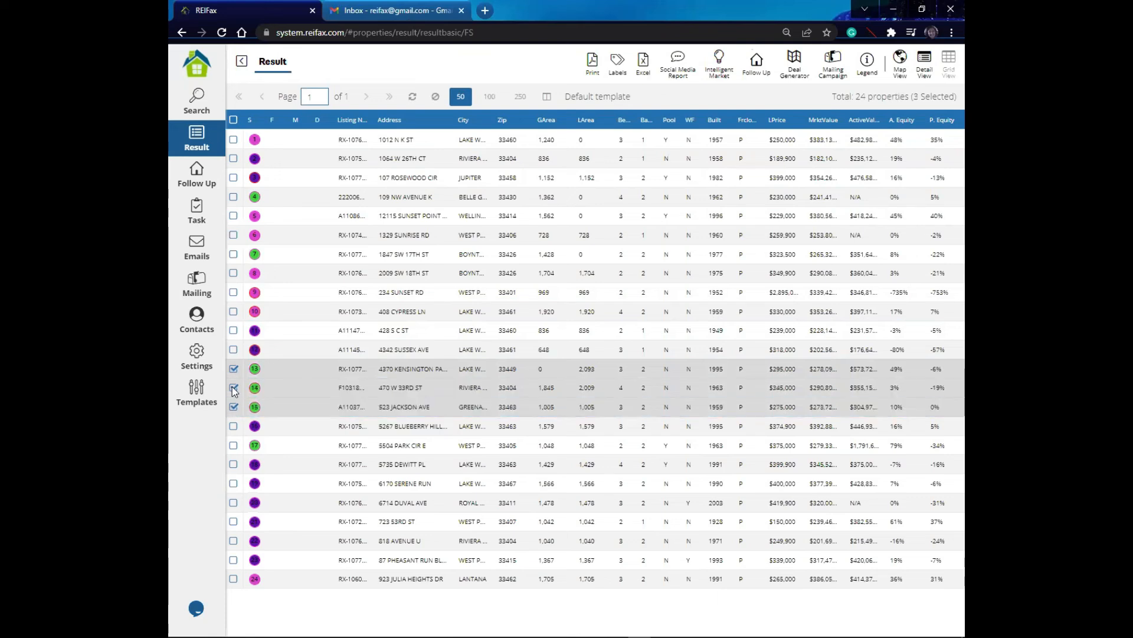
{"action": "left_click", "coordinate": [285, 255]}
{"action": "left_click", "coordinate": [757, 71]}
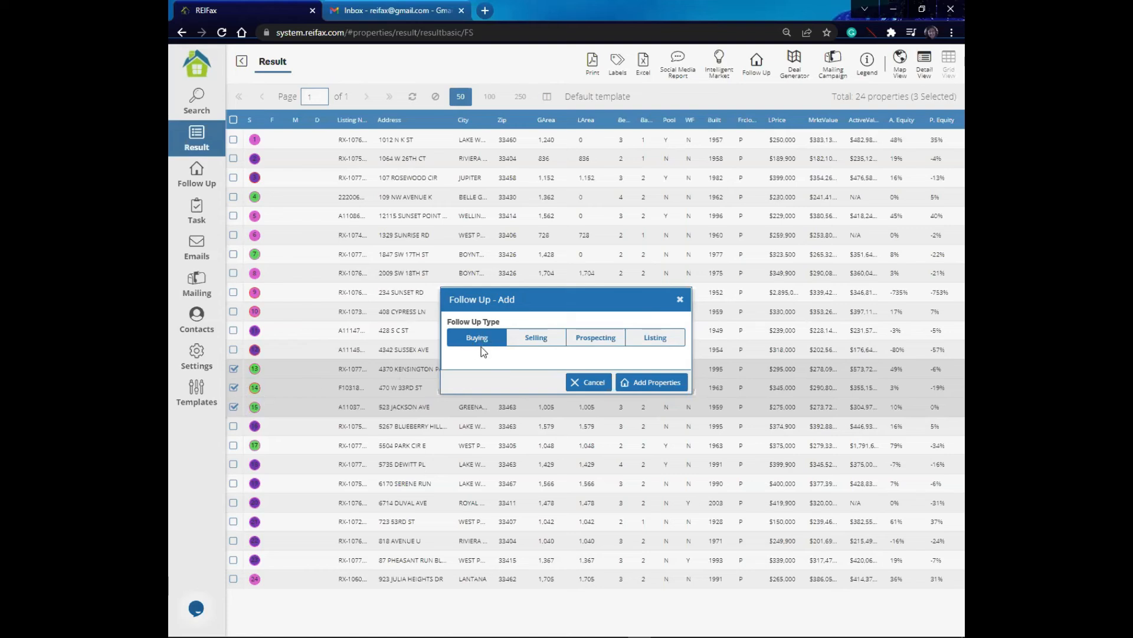
{"action": "left_click", "coordinate": [652, 385]}
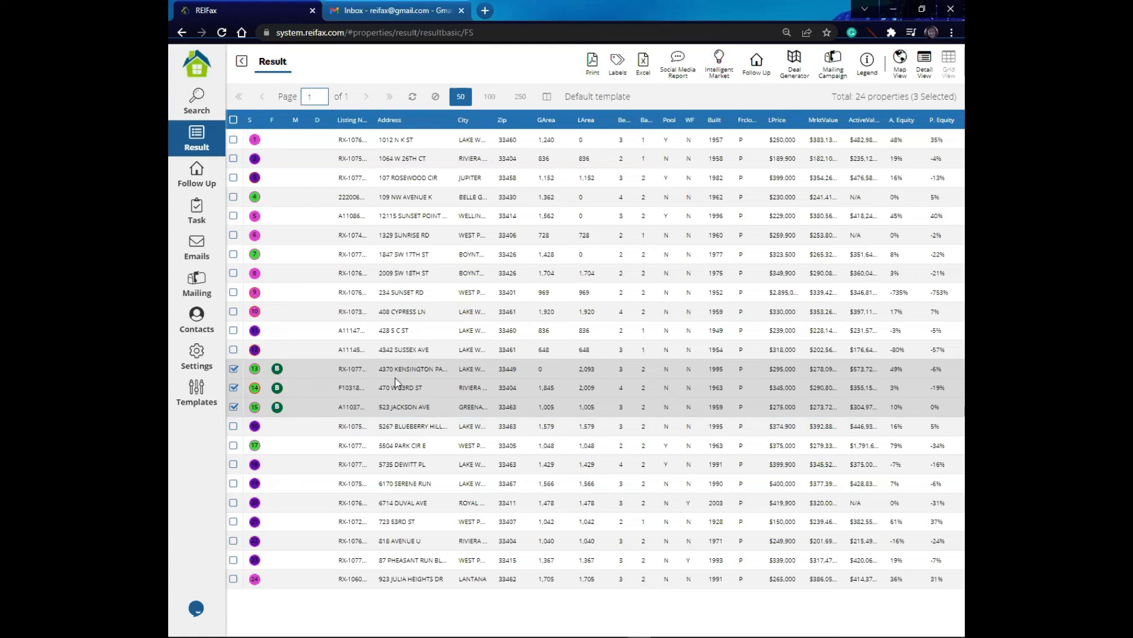
Step: Open the Follow Up list and filter properties by a follow date of today
{"action": "left_click", "coordinate": [282, 434]}
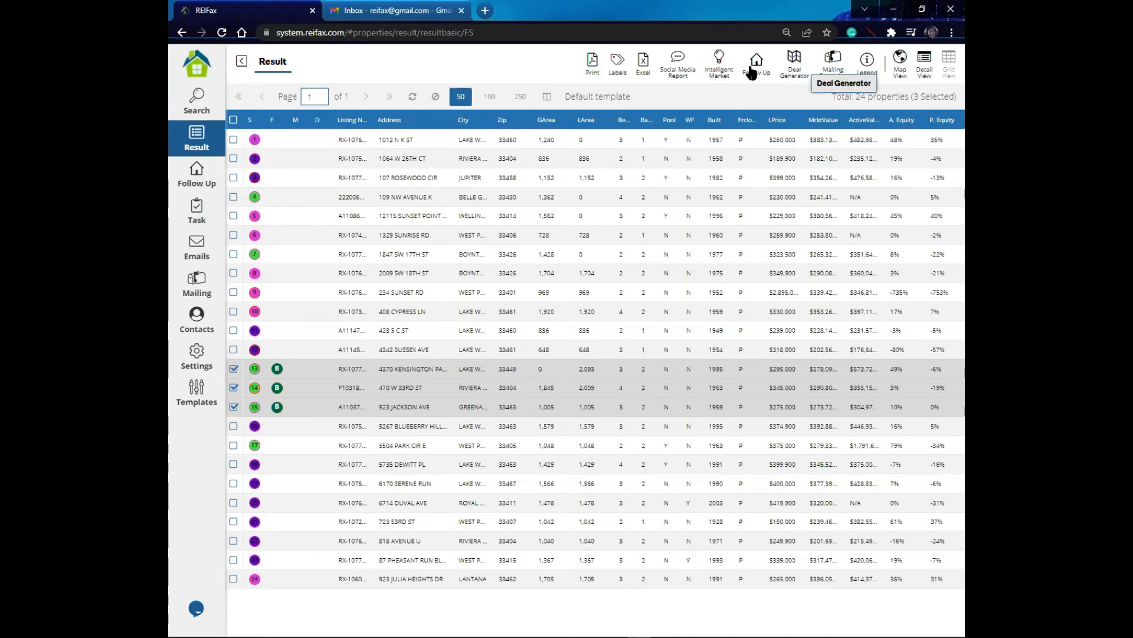
{"action": "left_click", "coordinate": [200, 178]}
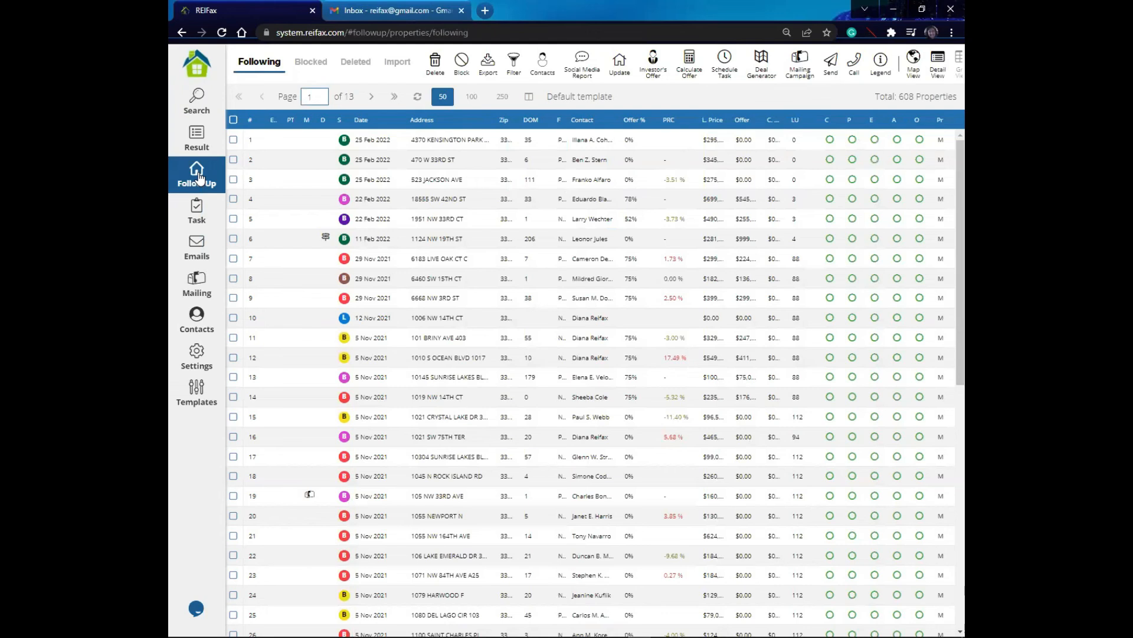
{"action": "left_click", "coordinate": [779, 161]}
{"action": "left_click", "coordinate": [519, 69]}
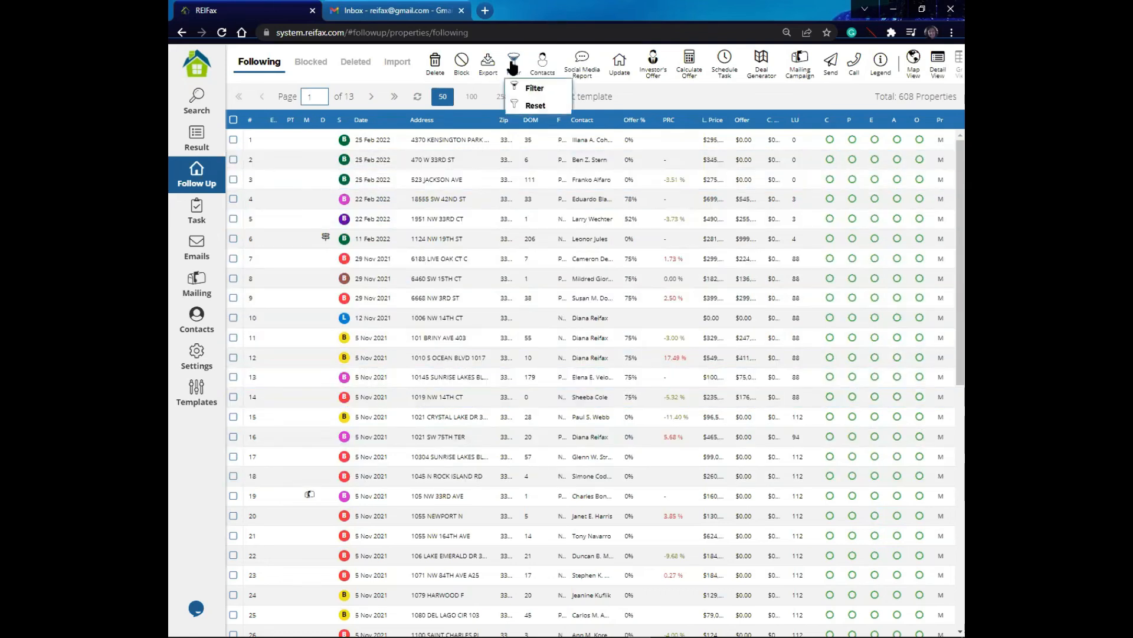
{"action": "left_click", "coordinate": [532, 88]}
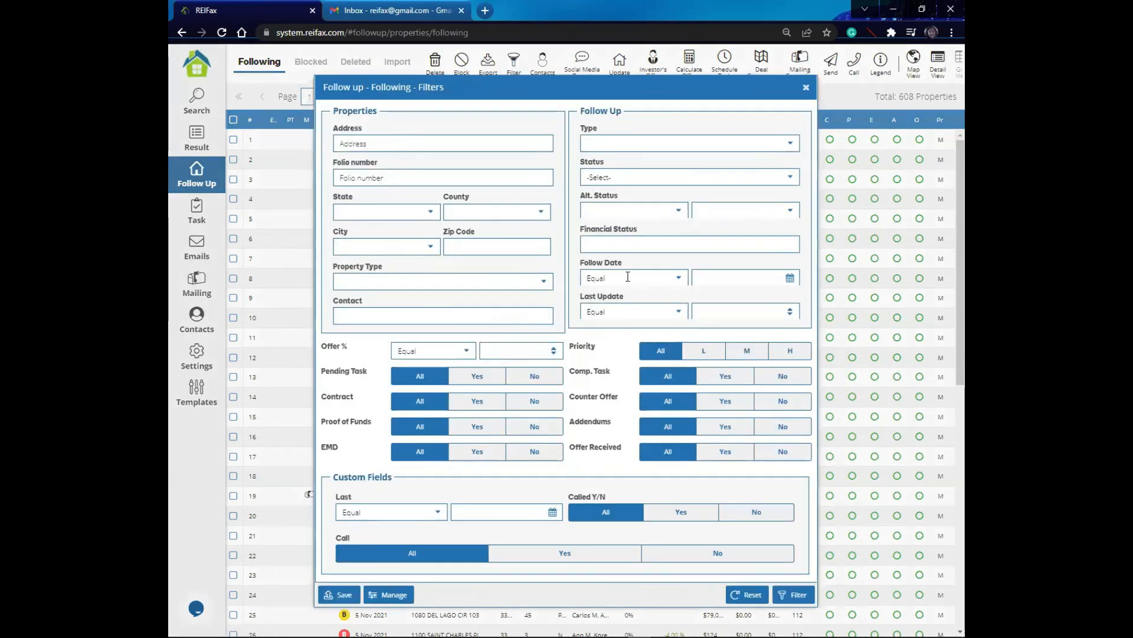
{"action": "left_click", "coordinate": [790, 278]}
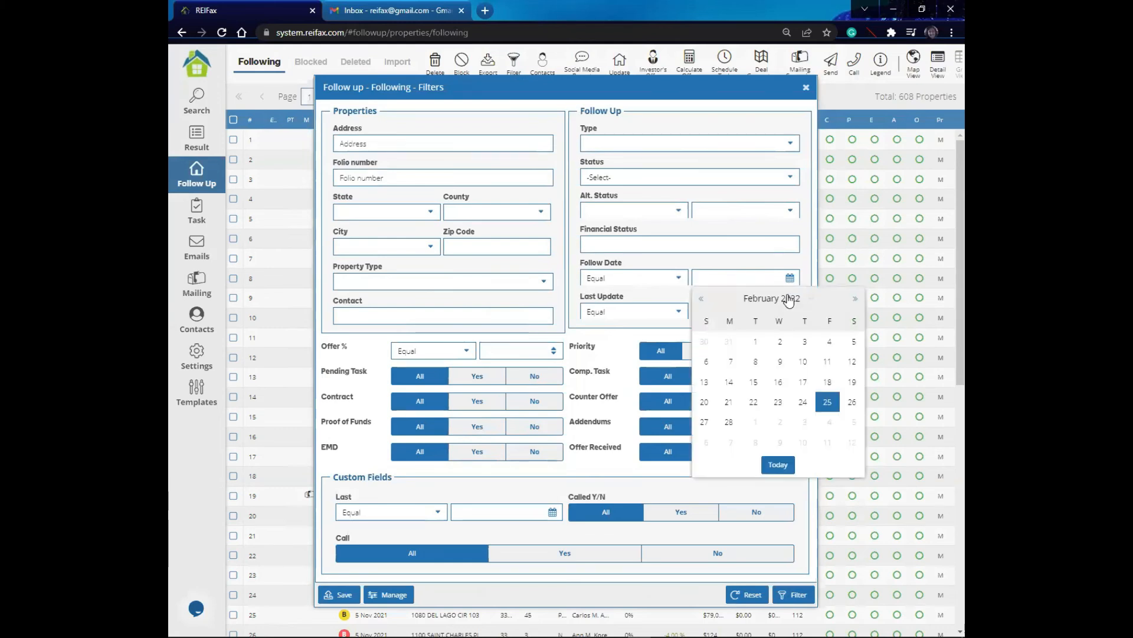
{"action": "left_click", "coordinate": [775, 466]}
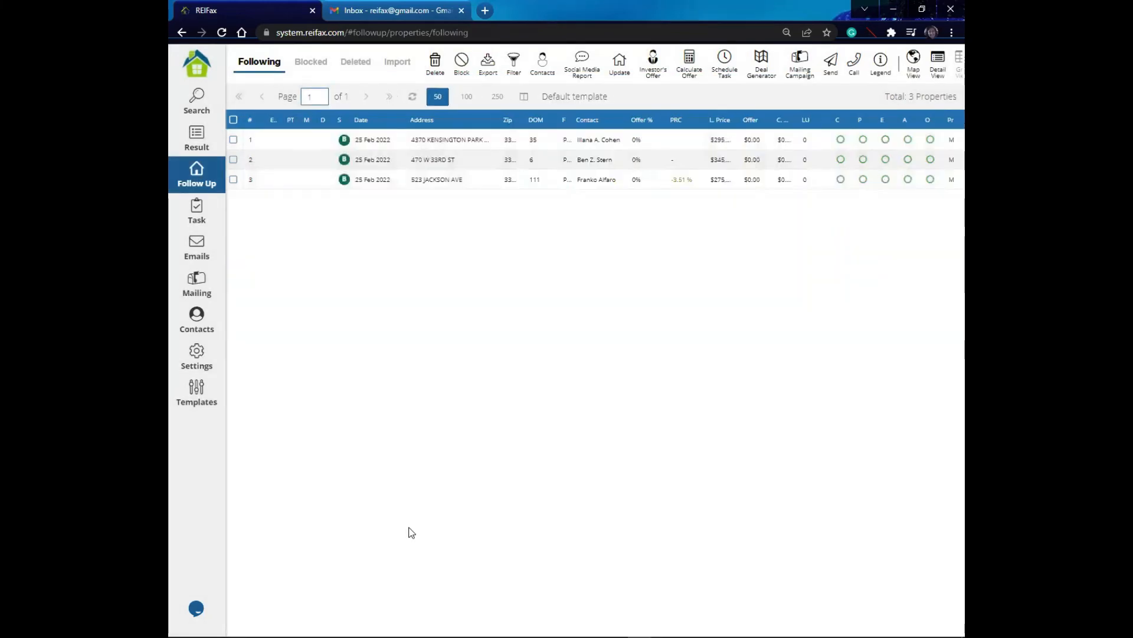
{"action": "left_click", "coordinate": [425, 160]}
{"action": "left_click", "coordinate": [412, 184]}
{"action": "left_click", "coordinate": [419, 165]}
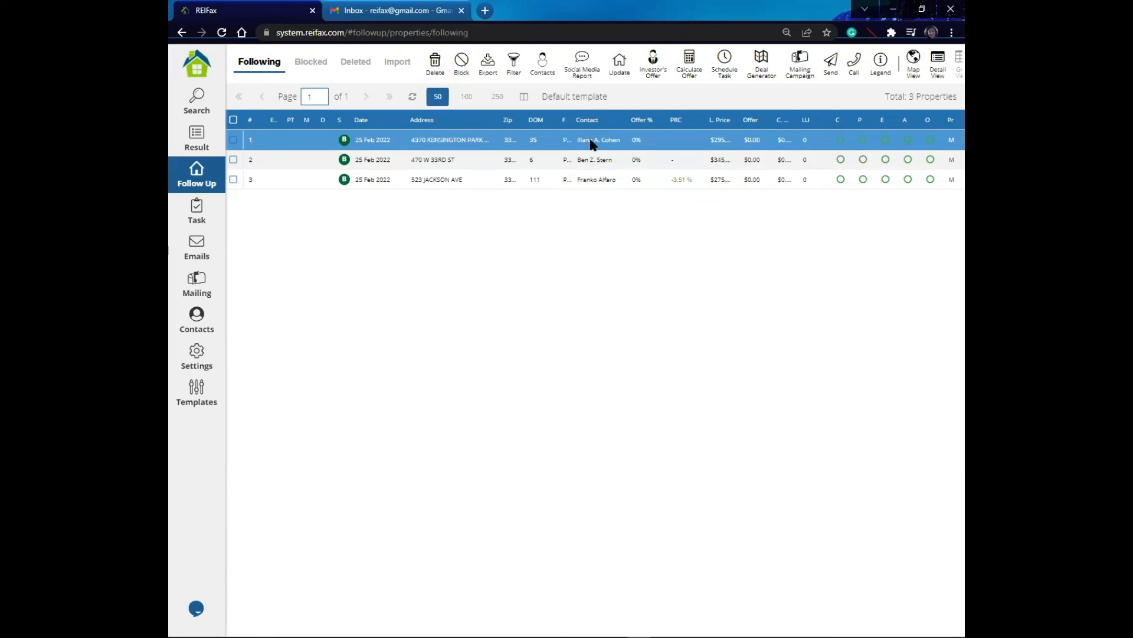
{"action": "left_click", "coordinate": [449, 143]}
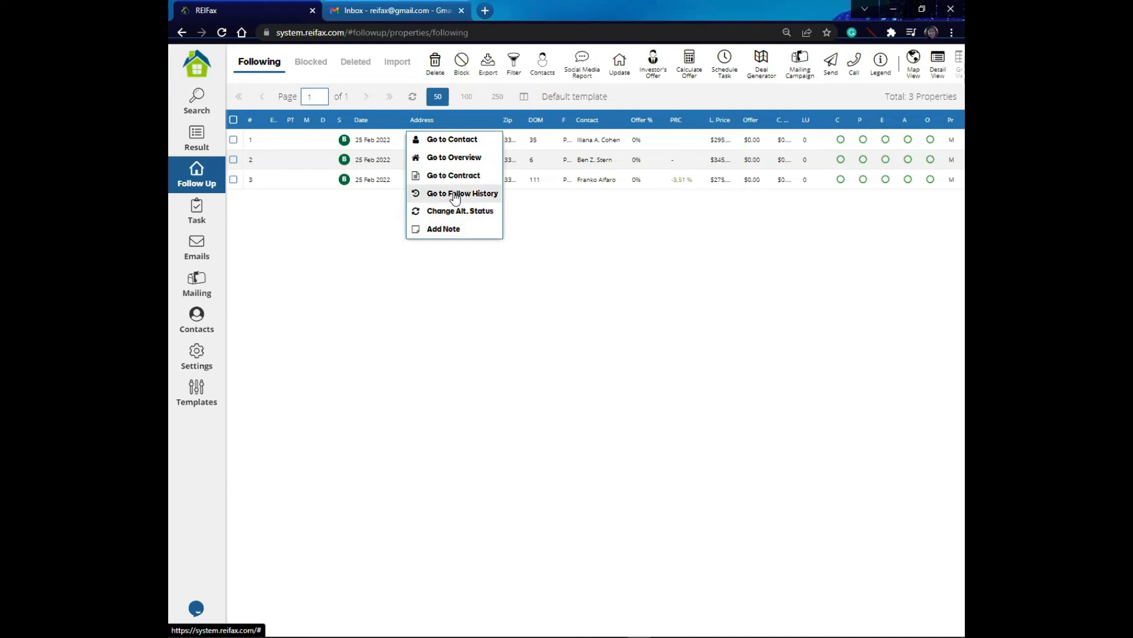
{"action": "left_click", "coordinate": [453, 141]}
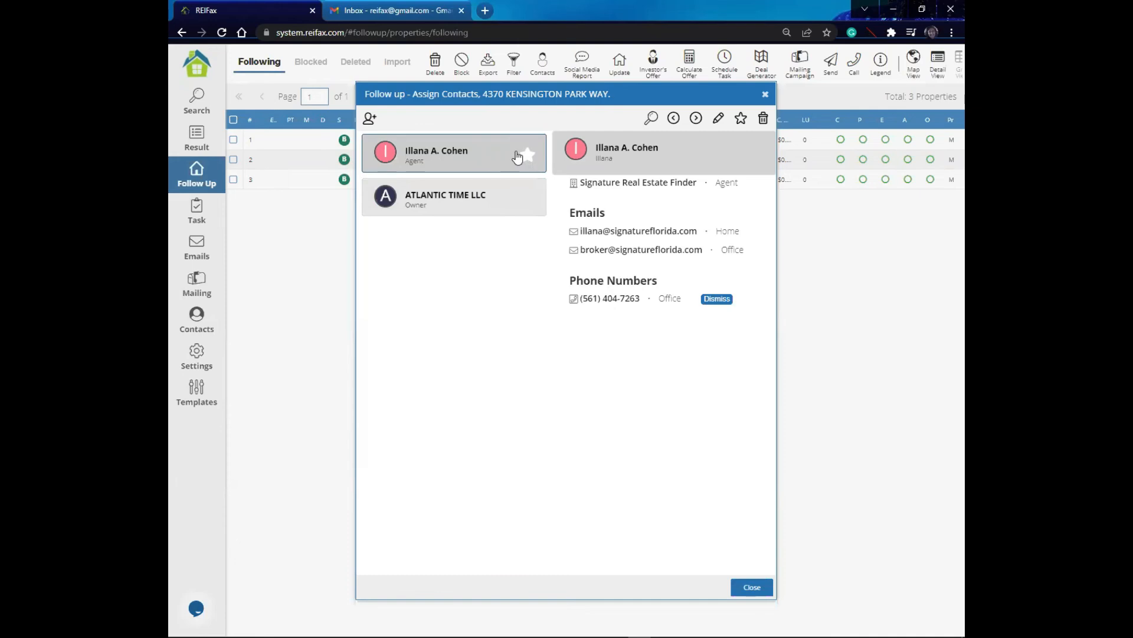
{"action": "left_click", "coordinate": [763, 119]}
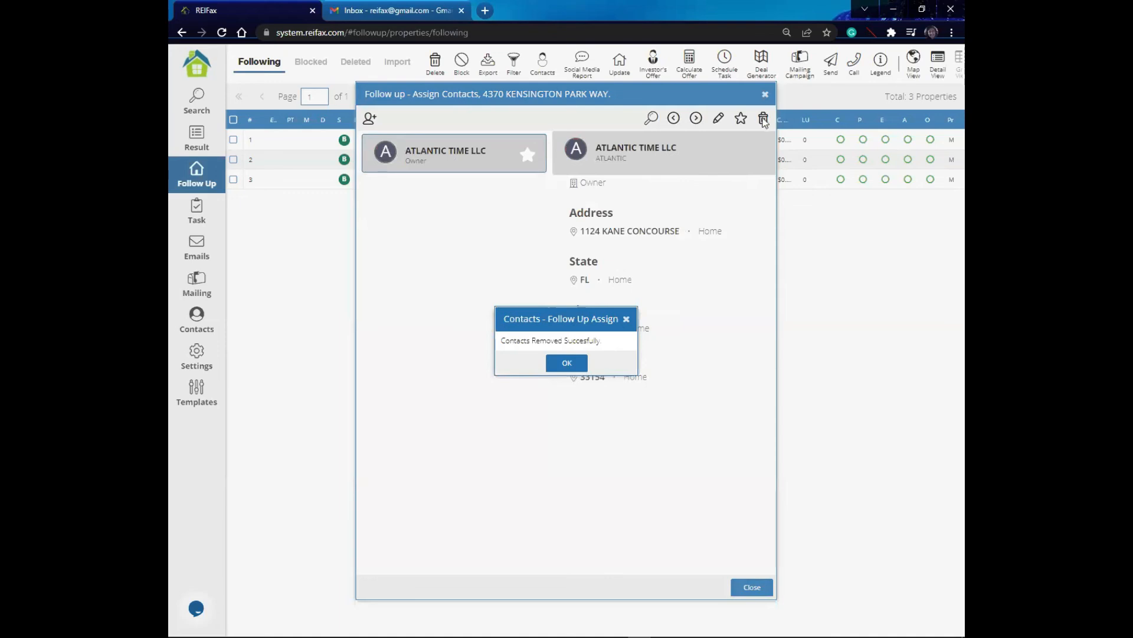
{"action": "left_click", "coordinate": [565, 363]}
{"action": "left_click", "coordinate": [763, 119]}
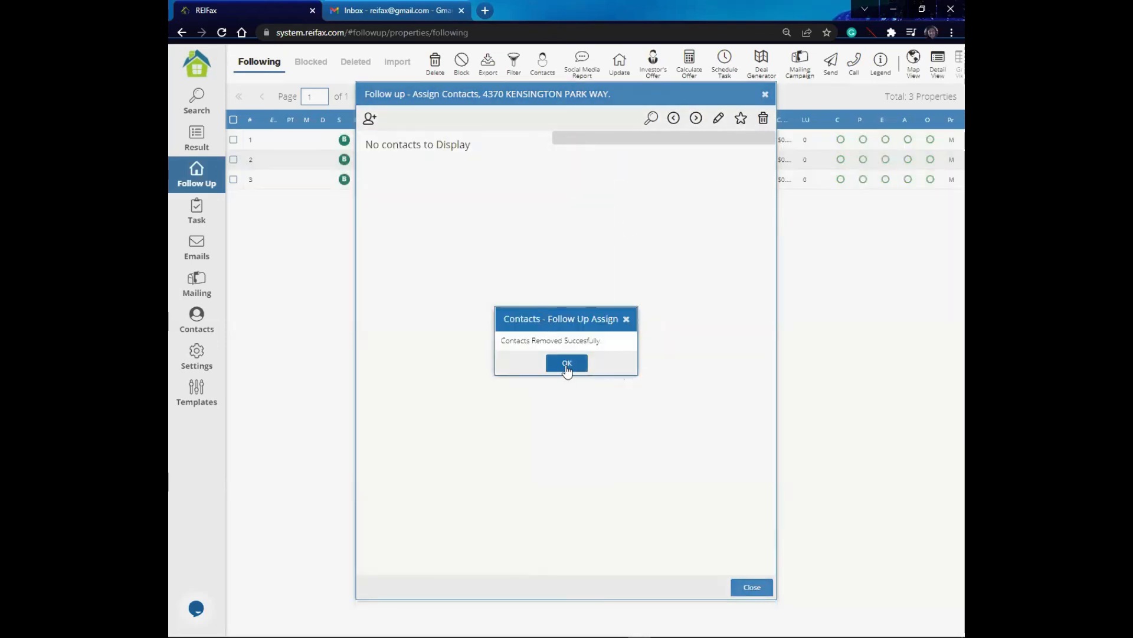
{"action": "left_click", "coordinate": [567, 364]}
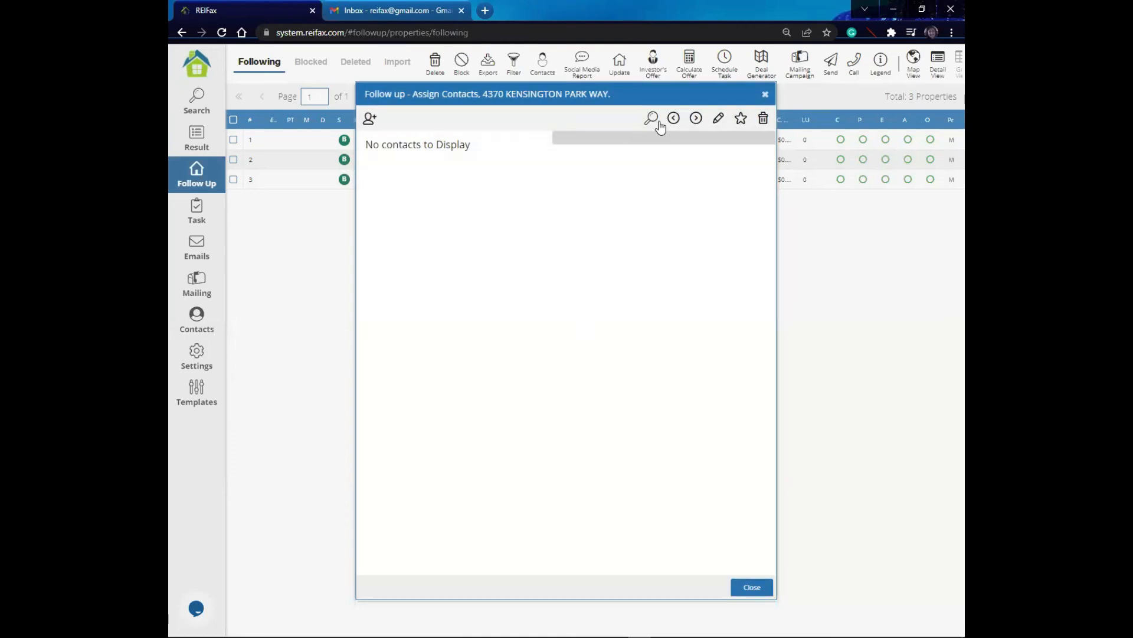
{"action": "left_click", "coordinate": [369, 119]}
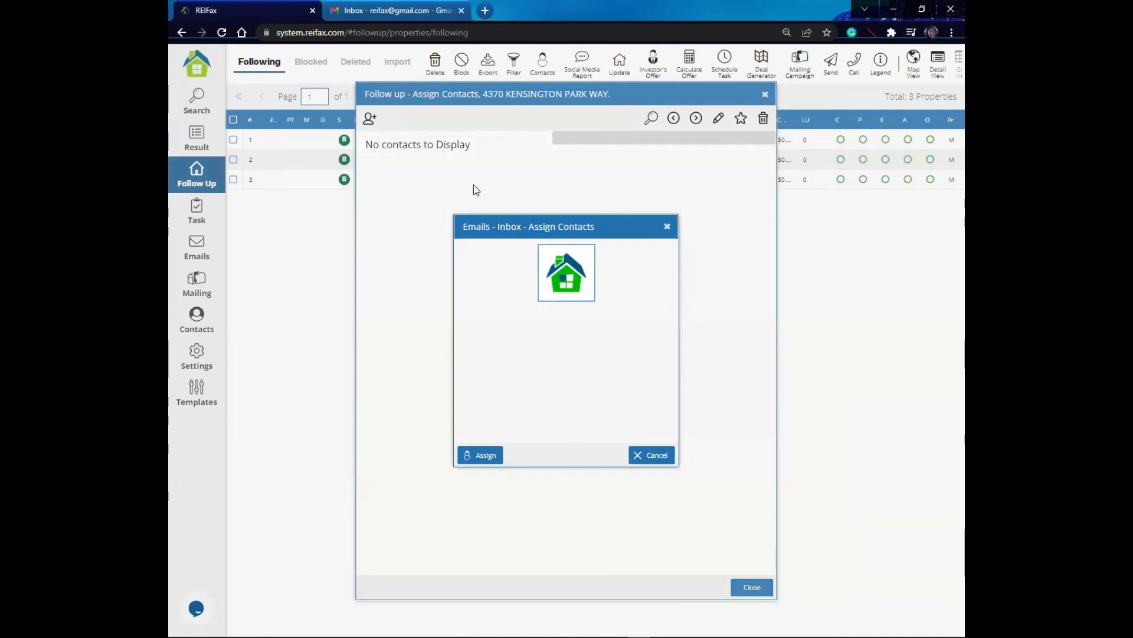
{"action": "left_click", "coordinate": [533, 226]}
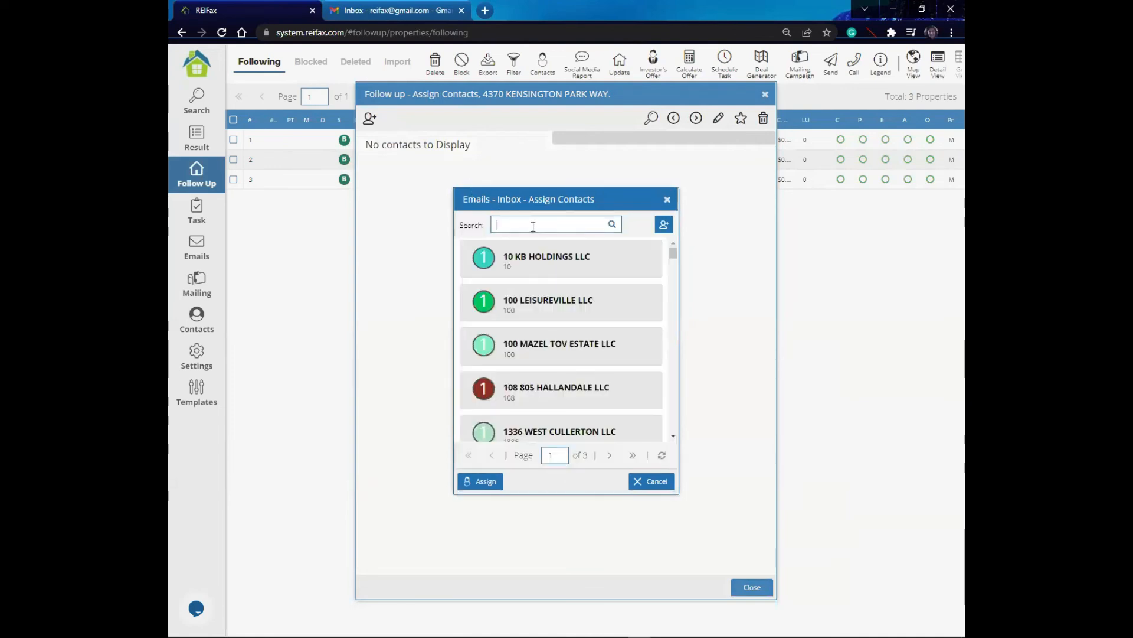
{"action": "type", "text": "reifa"}
{"action": "left_click", "coordinate": [610, 230]}
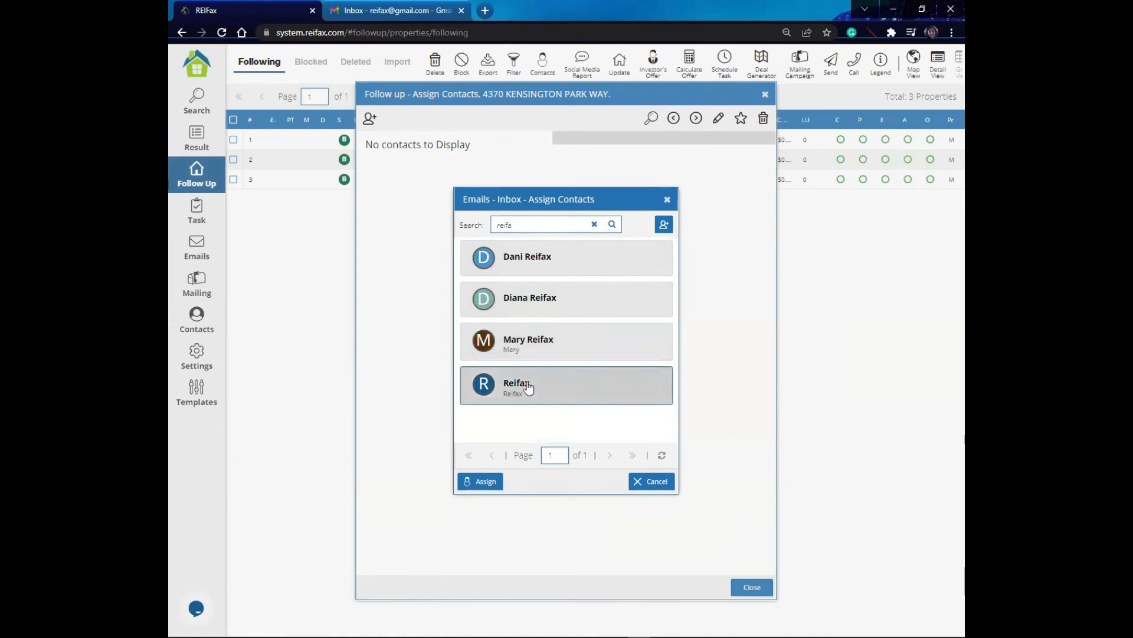
{"action": "left_click", "coordinate": [489, 481]}
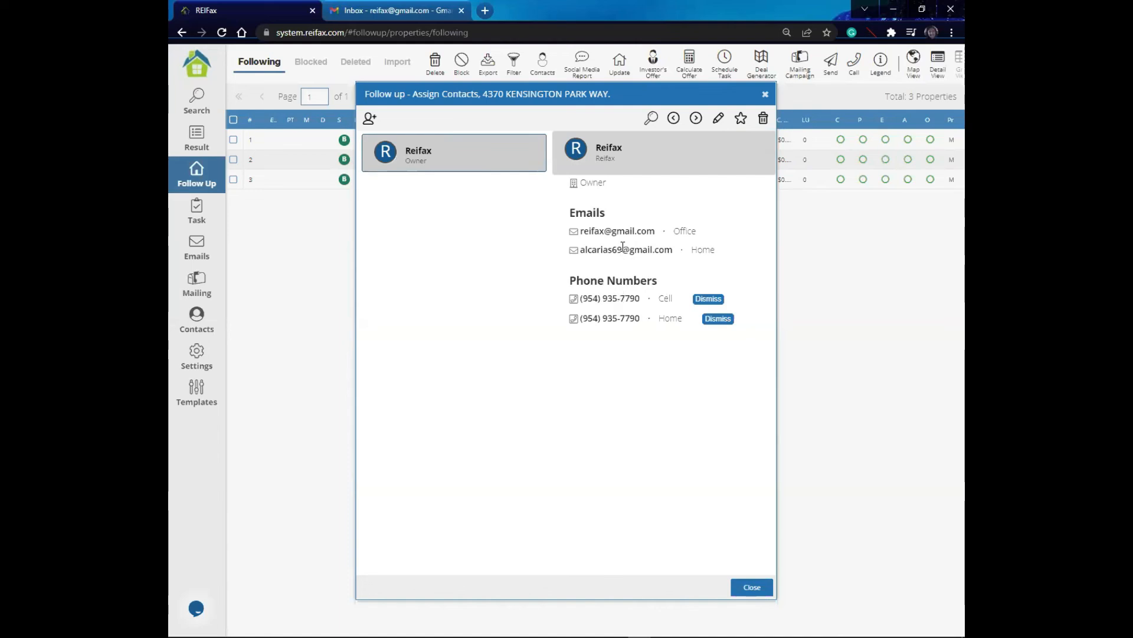
Step: Edit the Reifax contact, change its contact type to Agent and save
{"action": "left_click", "coordinate": [718, 120]}
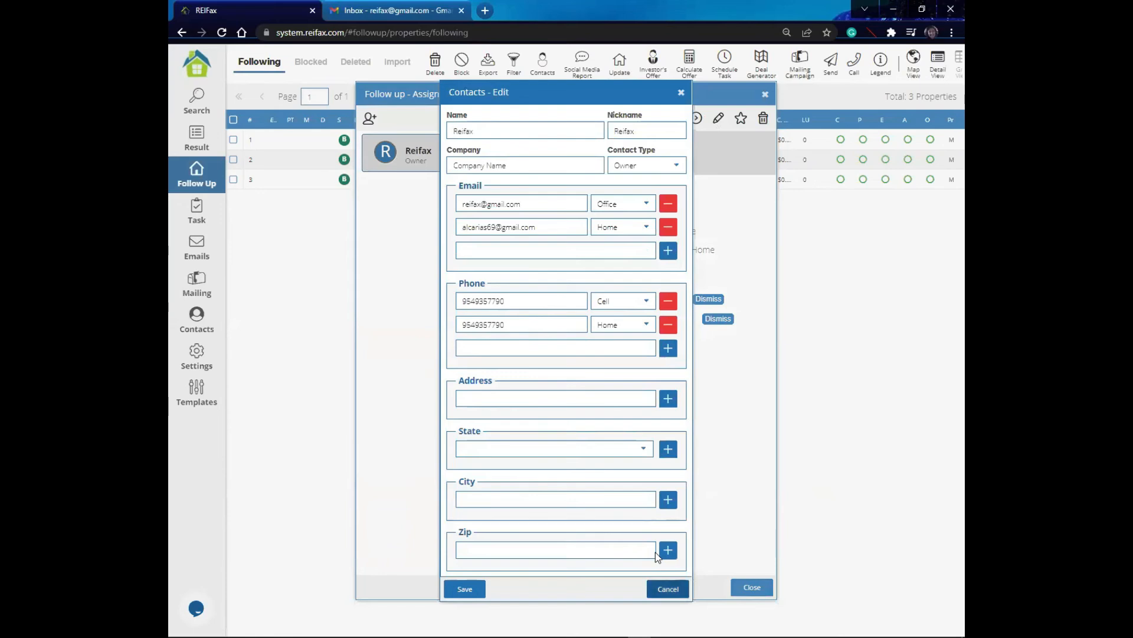
{"action": "left_click", "coordinate": [667, 588]}
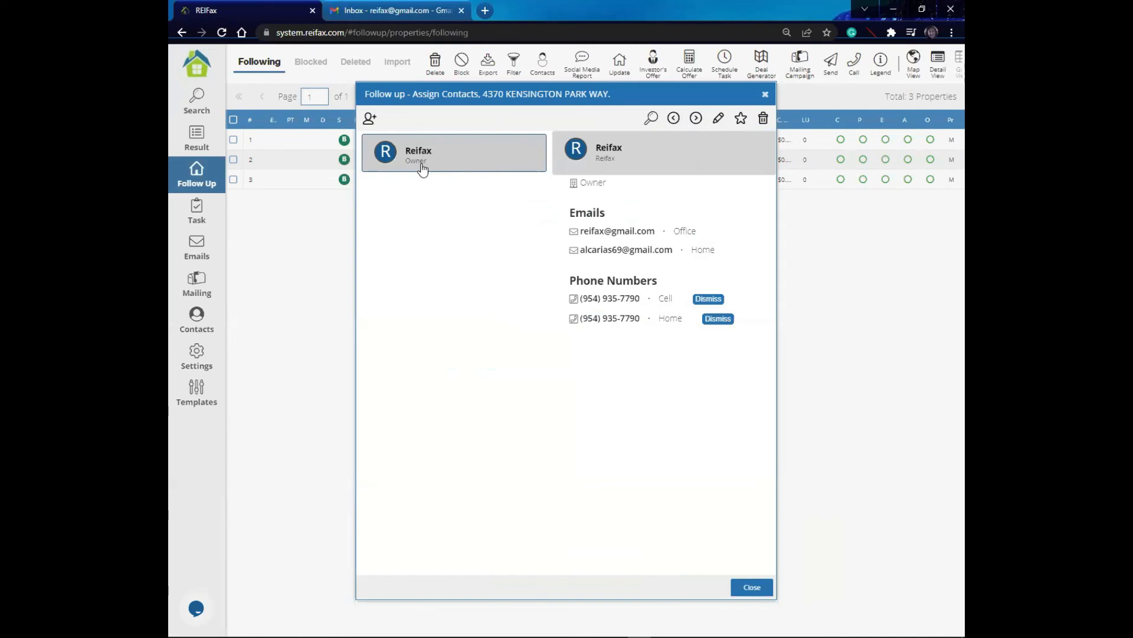
{"action": "left_click", "coordinate": [718, 120]}
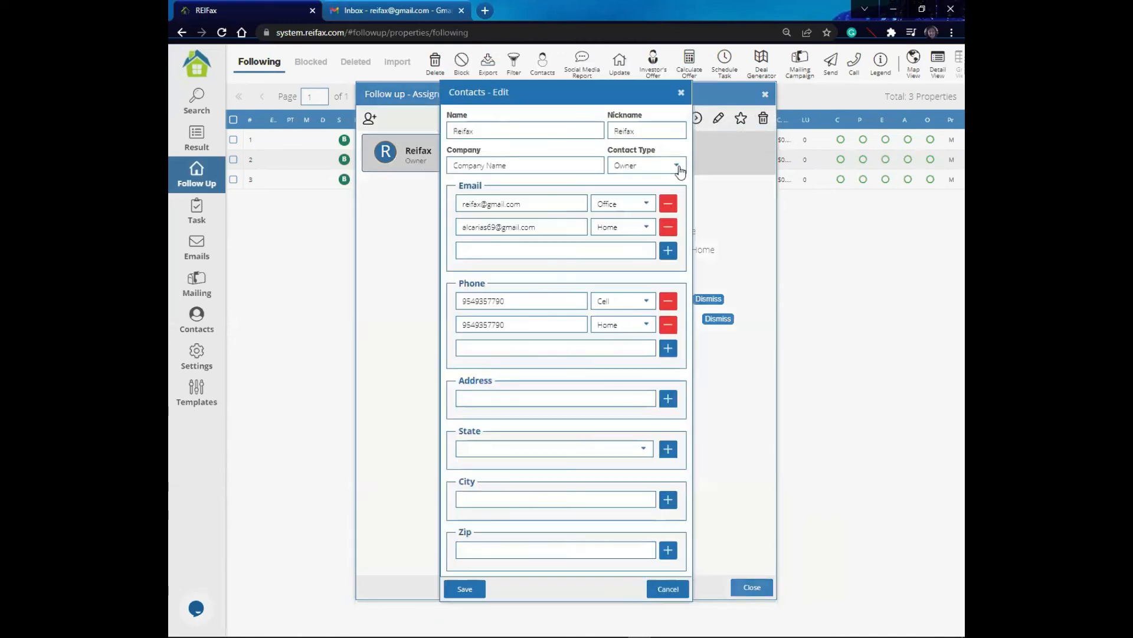
{"action": "left_click", "coordinate": [677, 167]}
{"action": "scroll", "coordinate": [647, 189], "scroll_direction": "up", "scroll_amount": 3}
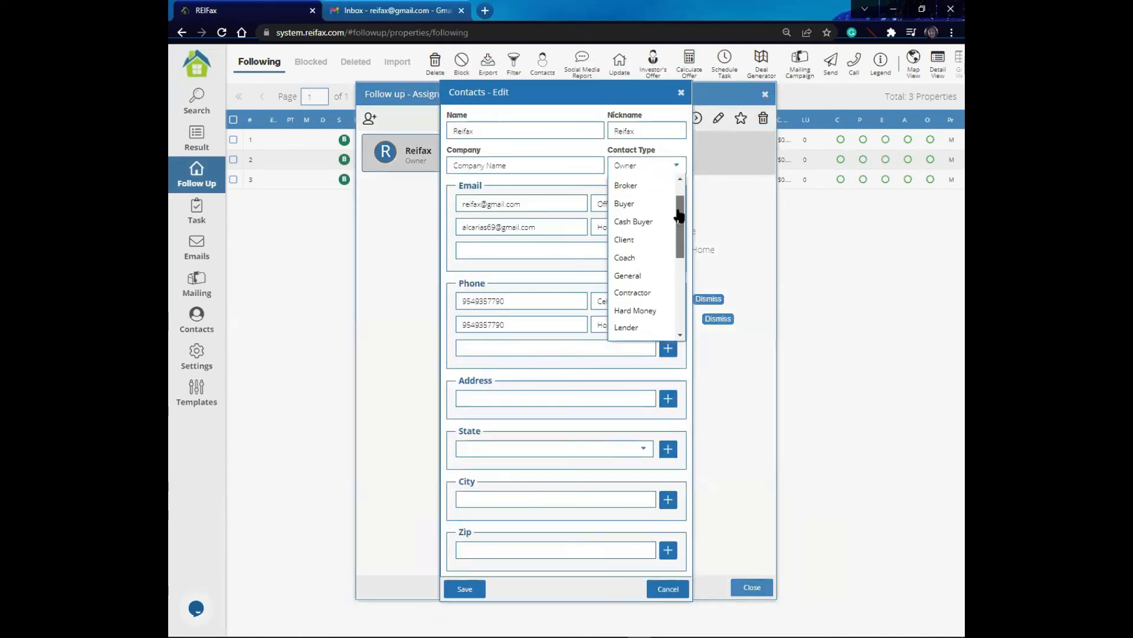
{"action": "left_click", "coordinate": [636, 184]}
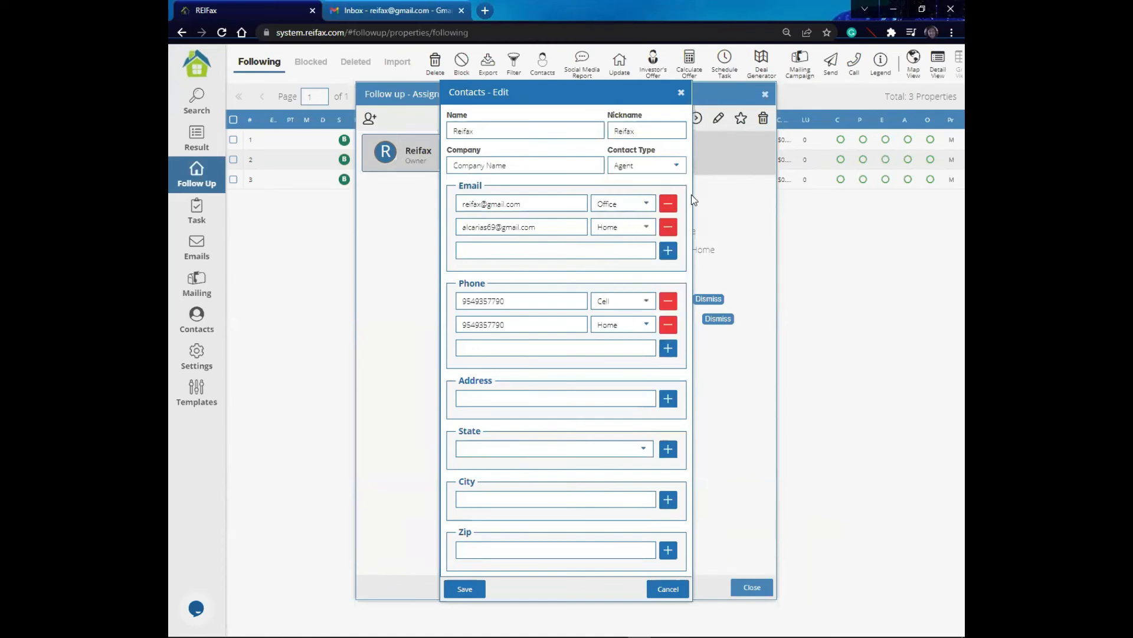
{"action": "left_click", "coordinate": [477, 588]}
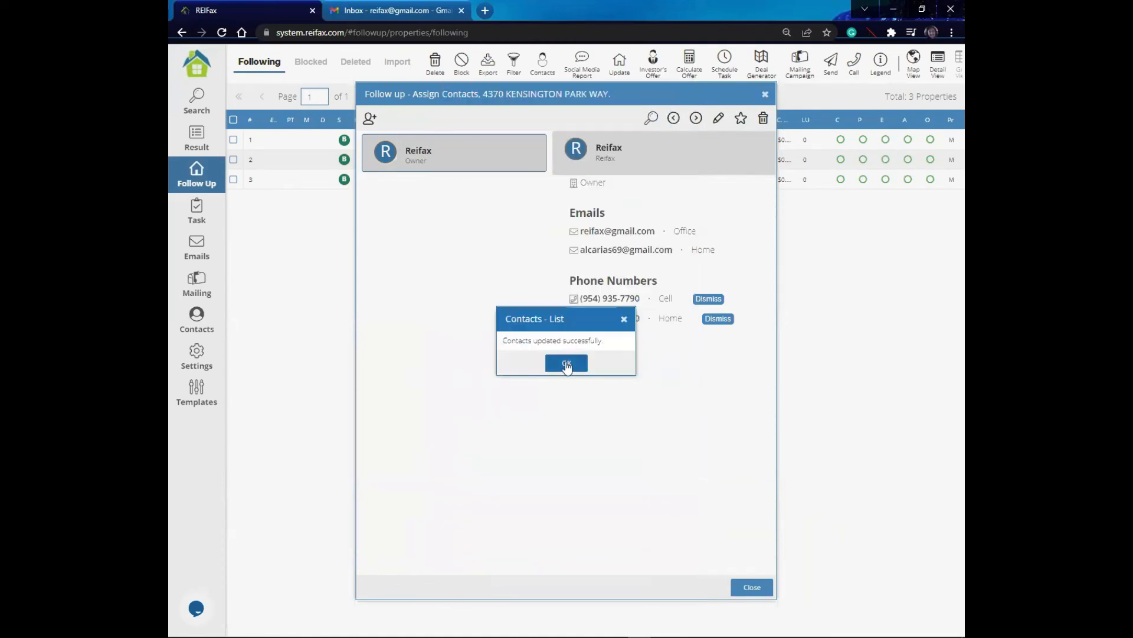
{"action": "left_click", "coordinate": [564, 361]}
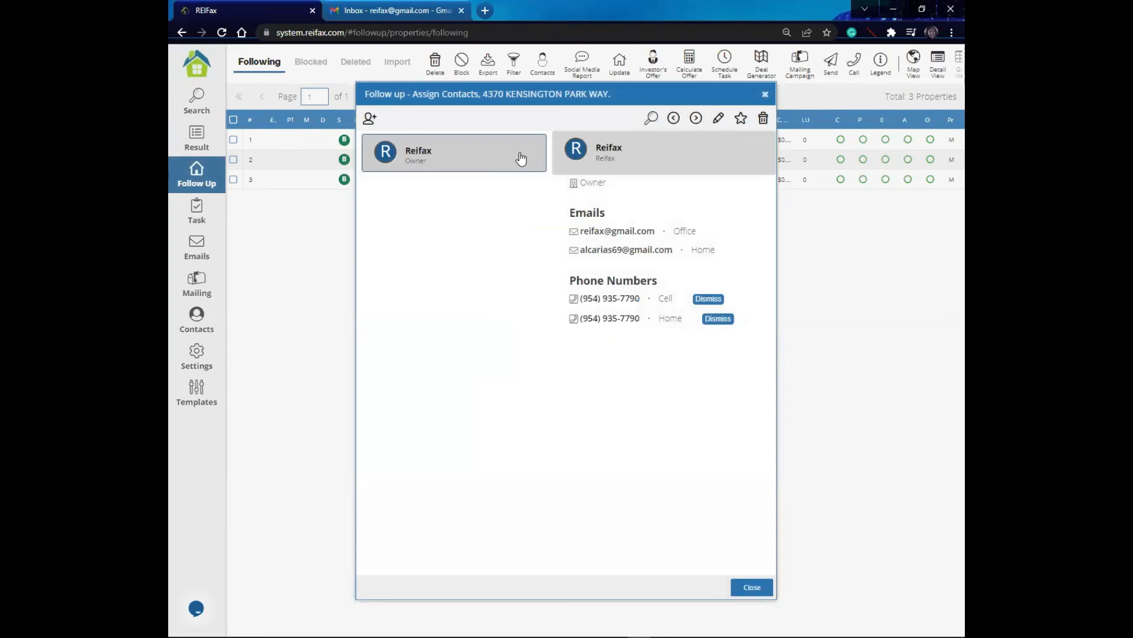
{"action": "left_click", "coordinate": [741, 119]}
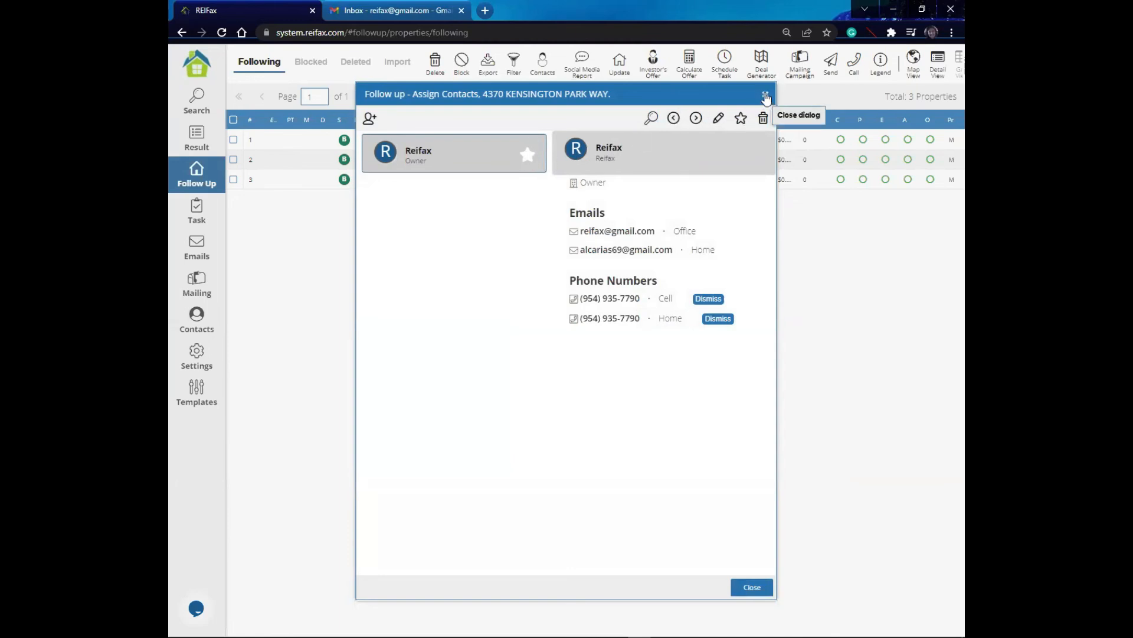
{"action": "left_click", "coordinate": [766, 96]}
{"action": "left_click", "coordinate": [600, 163]}
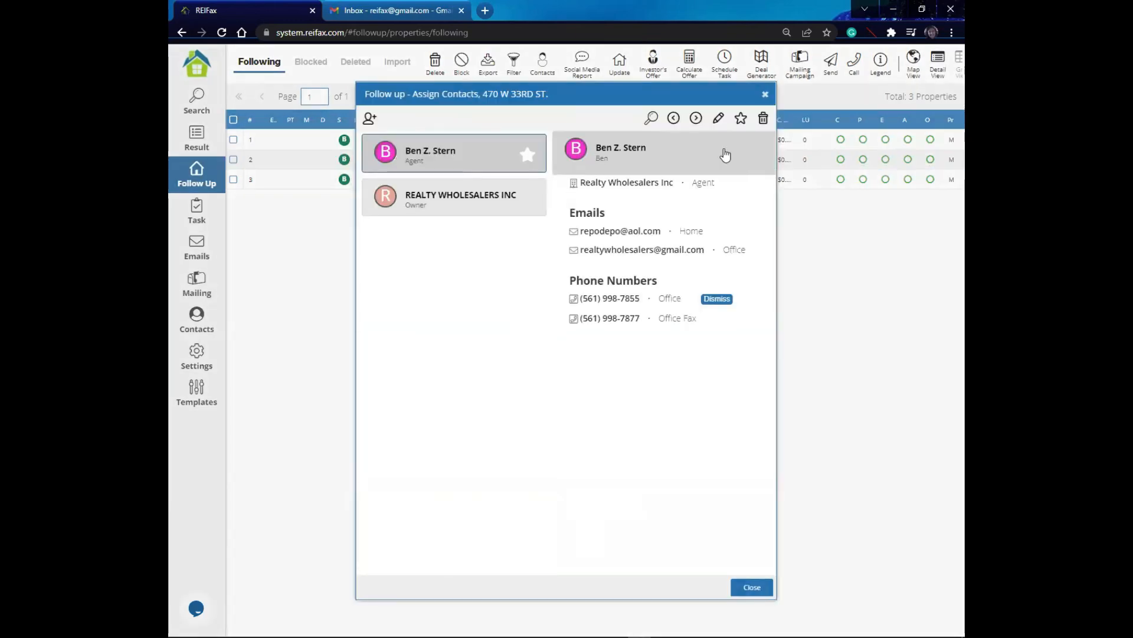
{"action": "left_click", "coordinate": [762, 124]}
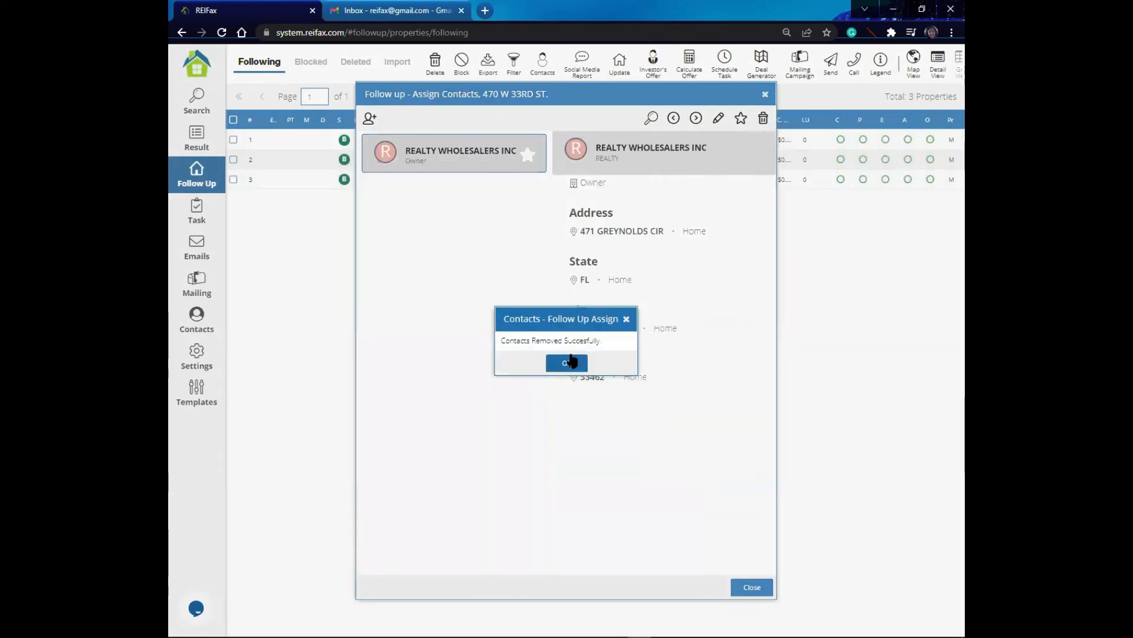
{"action": "left_click", "coordinate": [567, 363]}
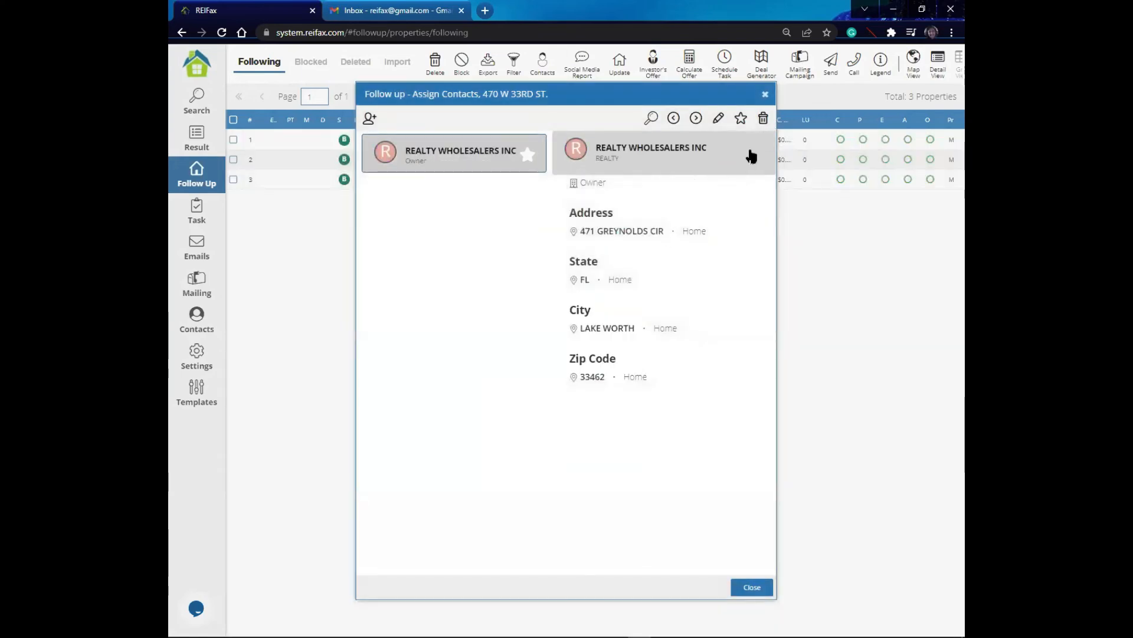
{"action": "left_click", "coordinate": [763, 118]}
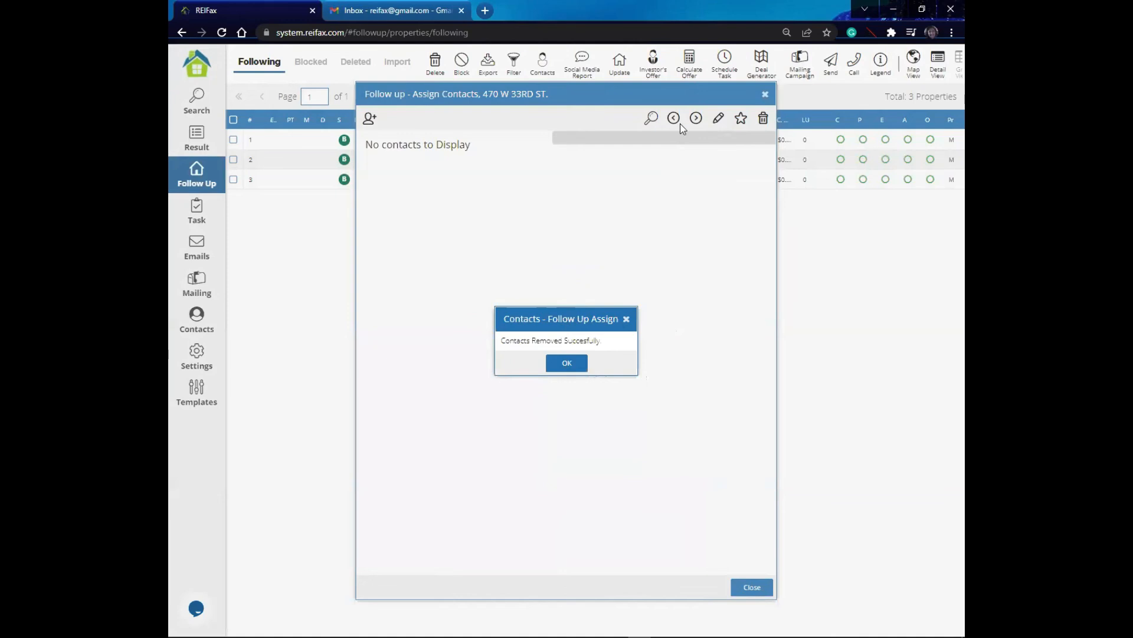
{"action": "left_click", "coordinate": [627, 319]}
{"action": "left_click", "coordinate": [371, 124]}
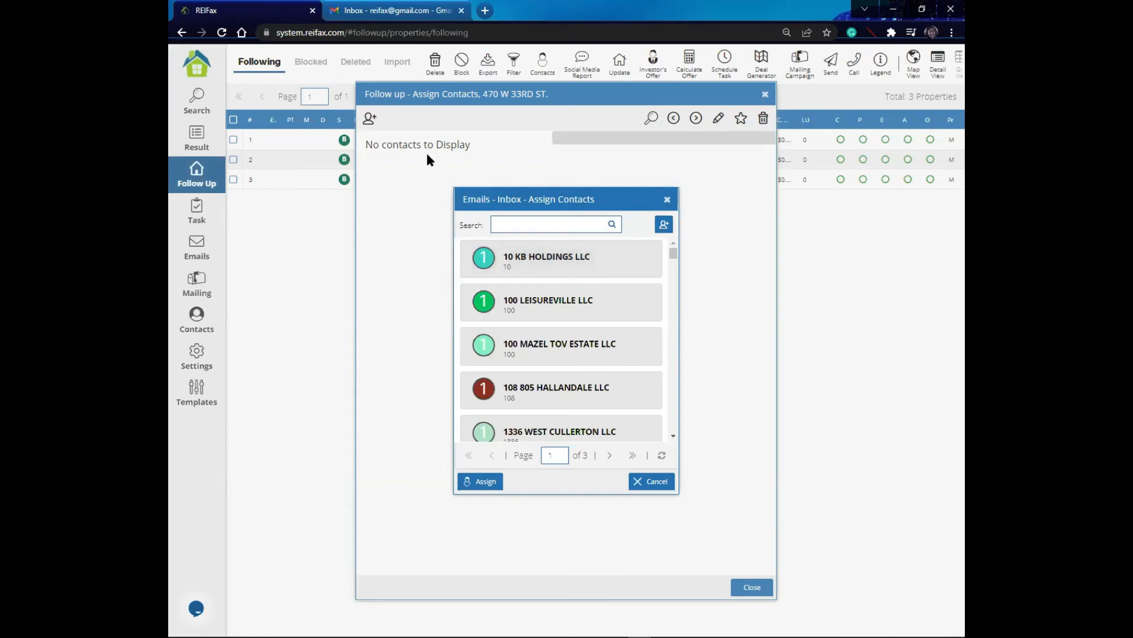
{"action": "left_click", "coordinate": [517, 226]}
{"action": "type", "text": "reifa"}
{"action": "left_click", "coordinate": [613, 225]}
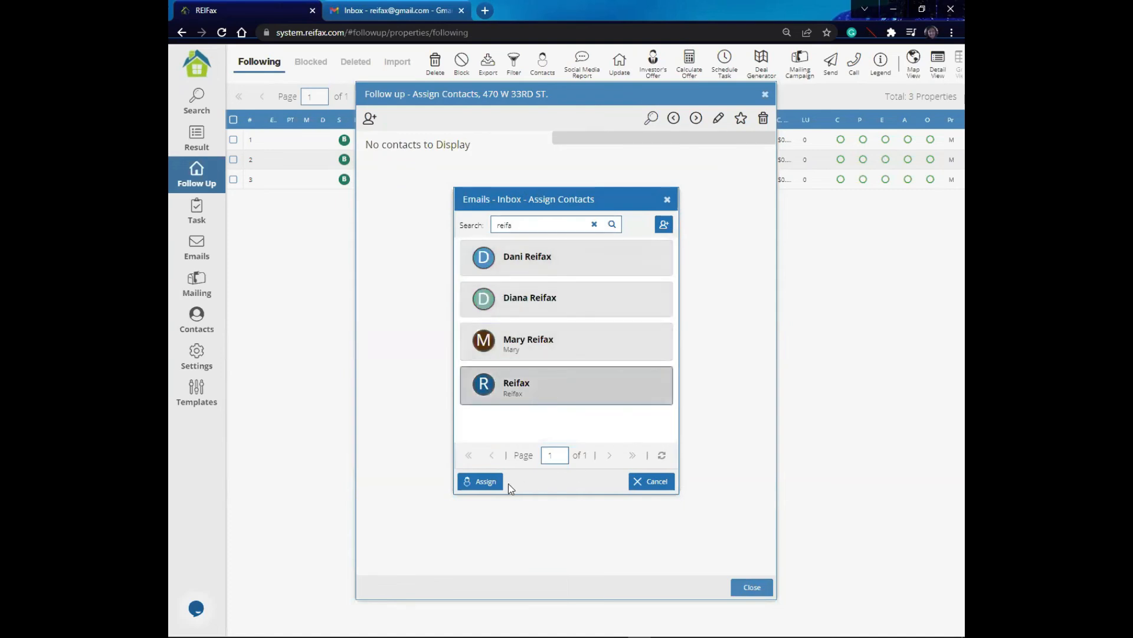
{"action": "left_click", "coordinate": [486, 482]}
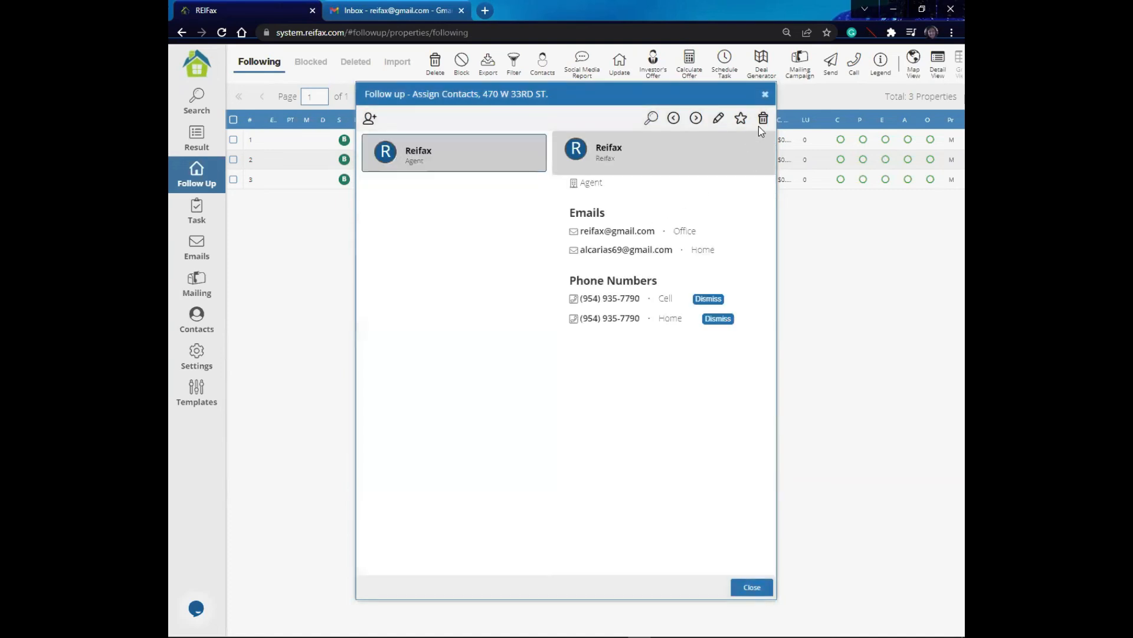
{"action": "left_click", "coordinate": [752, 588]}
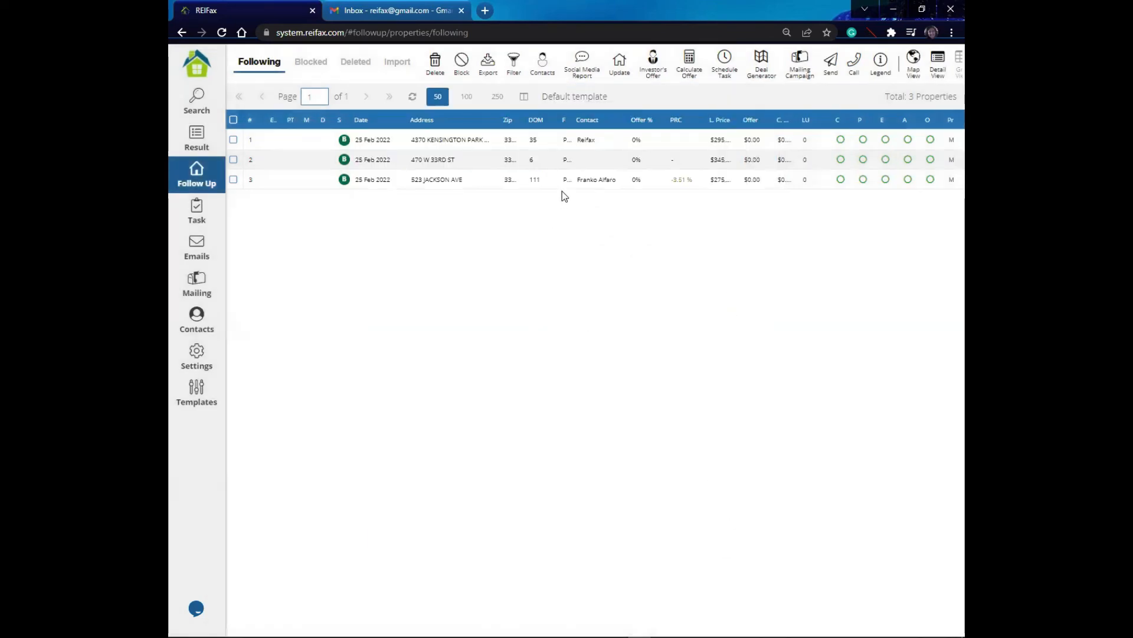
{"action": "left_click", "coordinate": [577, 180]}
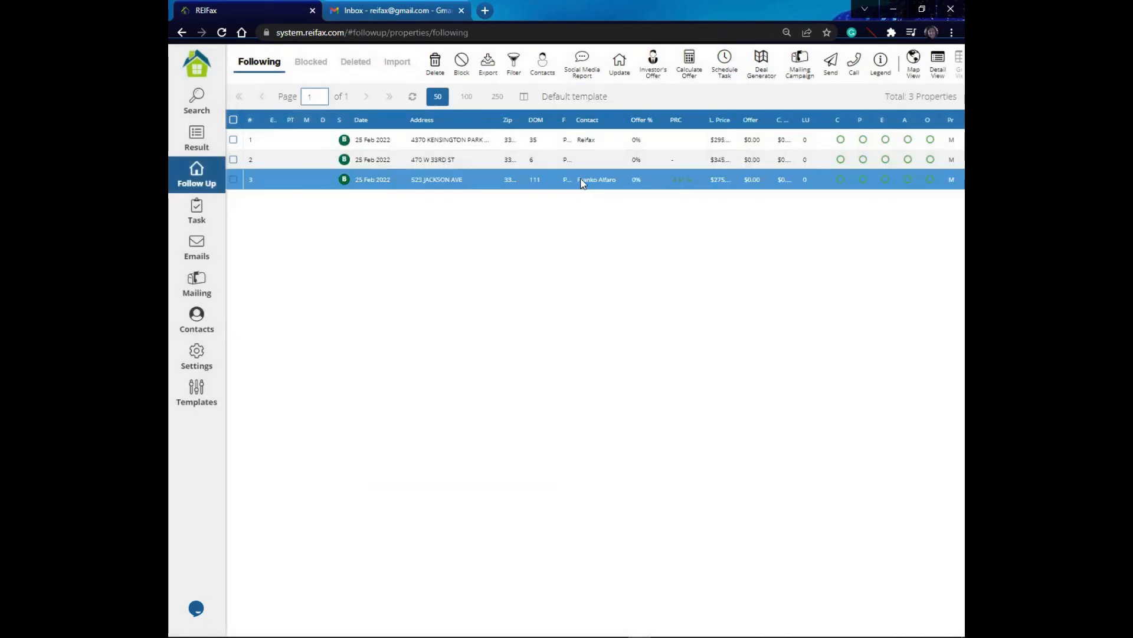
{"action": "left_click", "coordinate": [582, 182]}
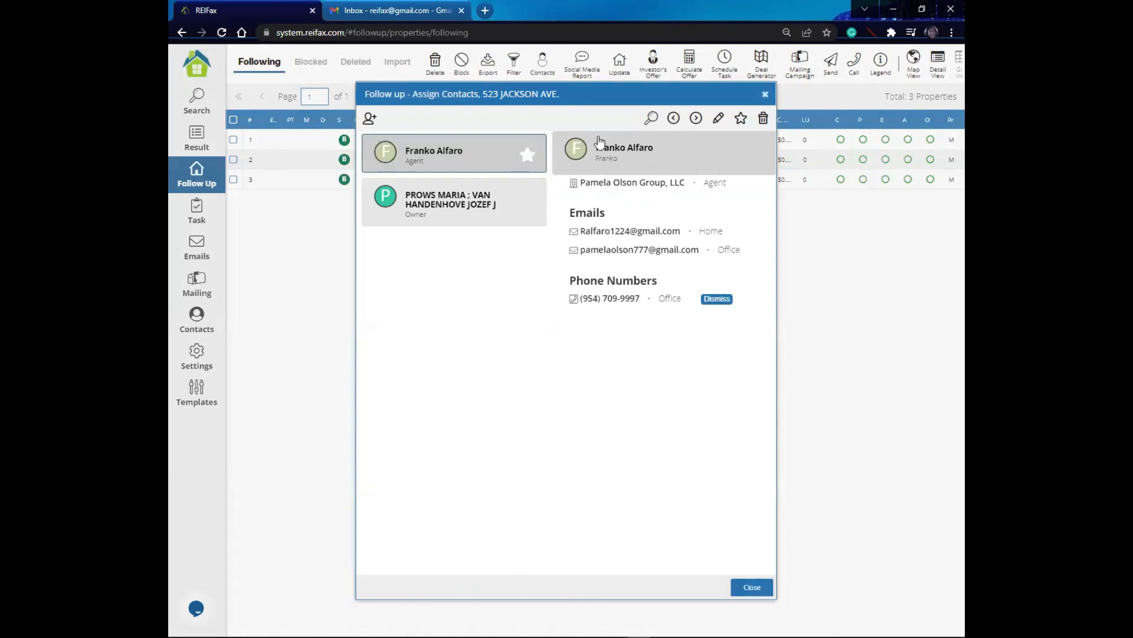
{"action": "left_click", "coordinate": [762, 121]}
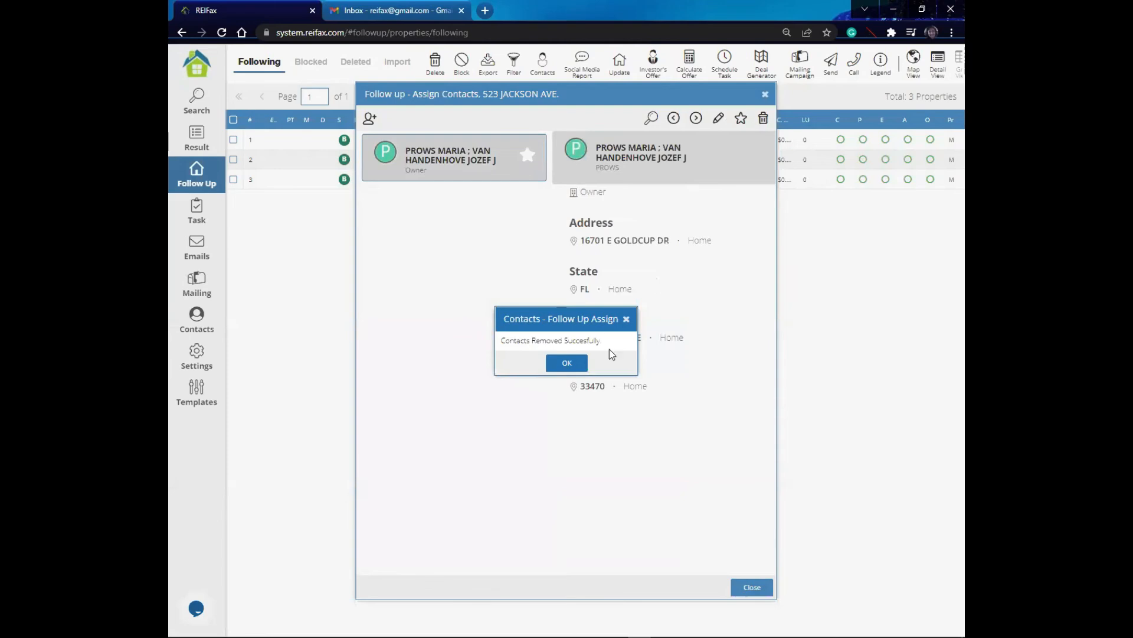
{"action": "left_click", "coordinate": [567, 363]}
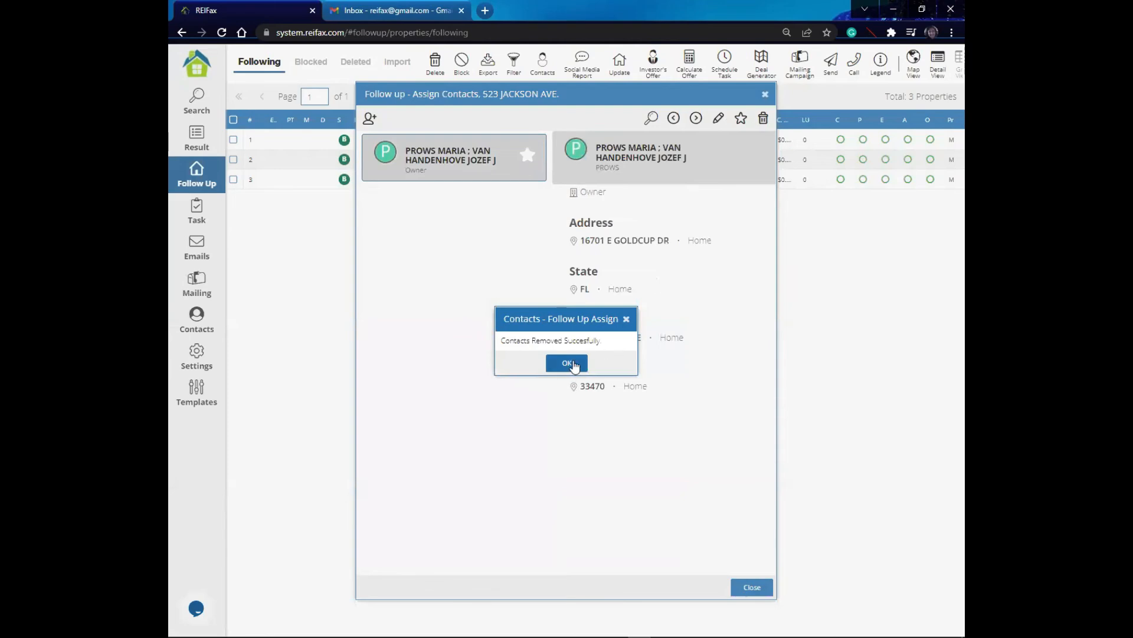
{"action": "left_click", "coordinate": [762, 120]}
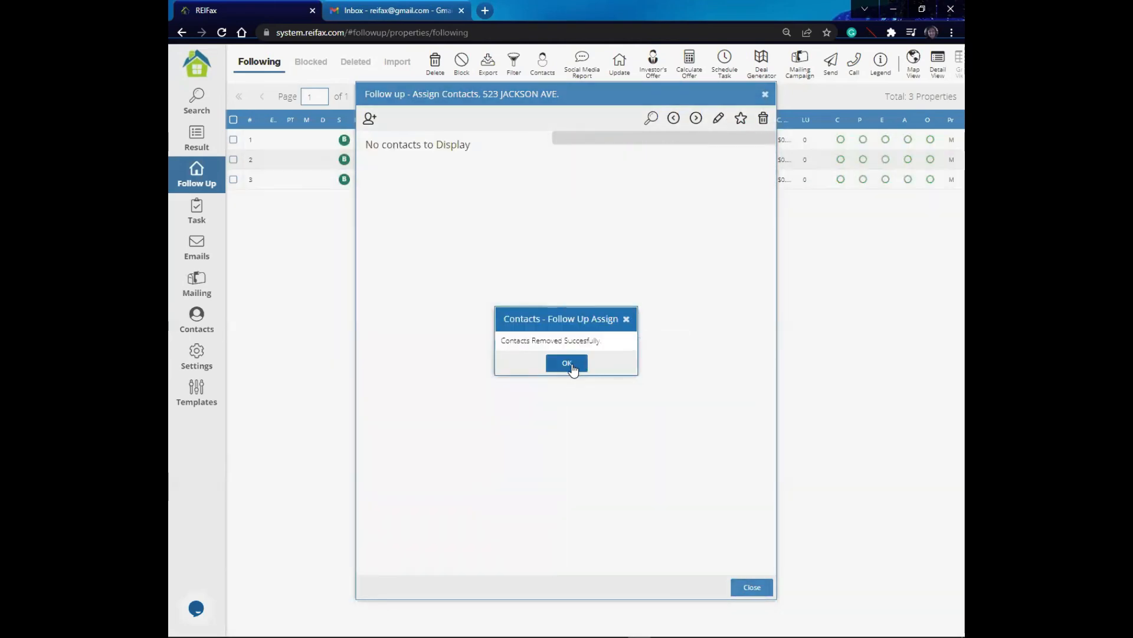
{"action": "left_click", "coordinate": [570, 364]}
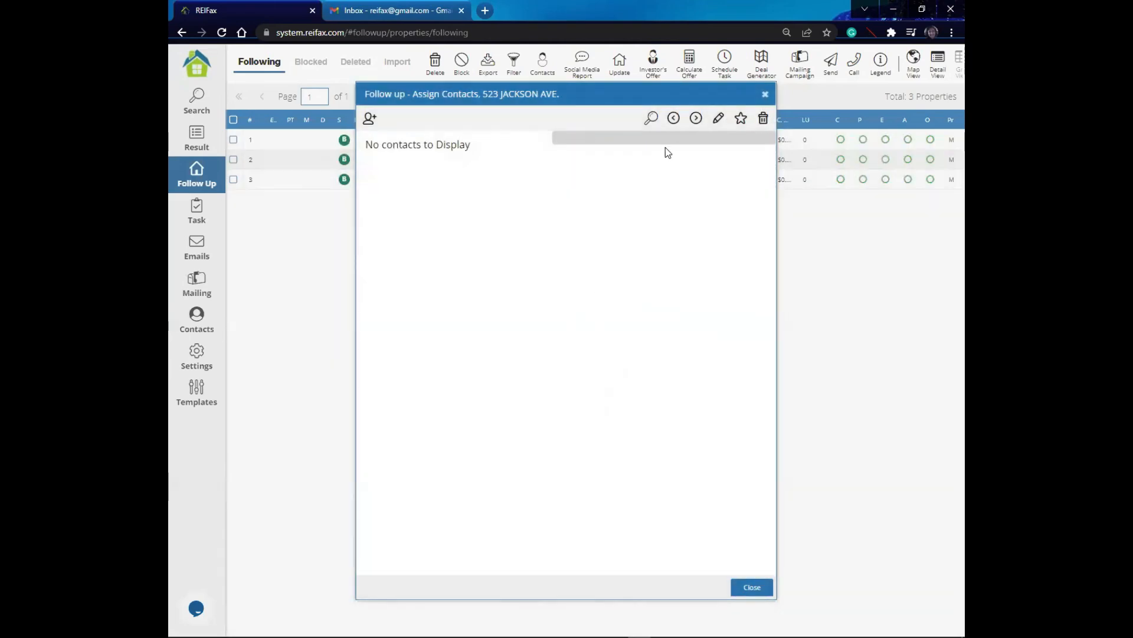
{"action": "left_click", "coordinate": [370, 119]}
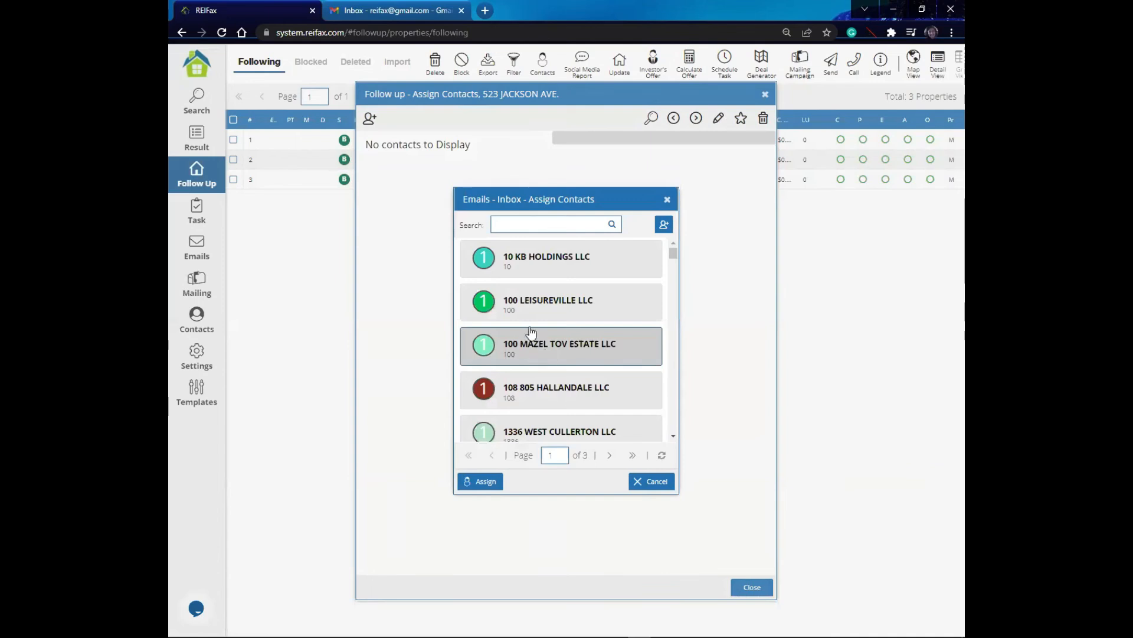
{"action": "left_click", "coordinate": [538, 224]}
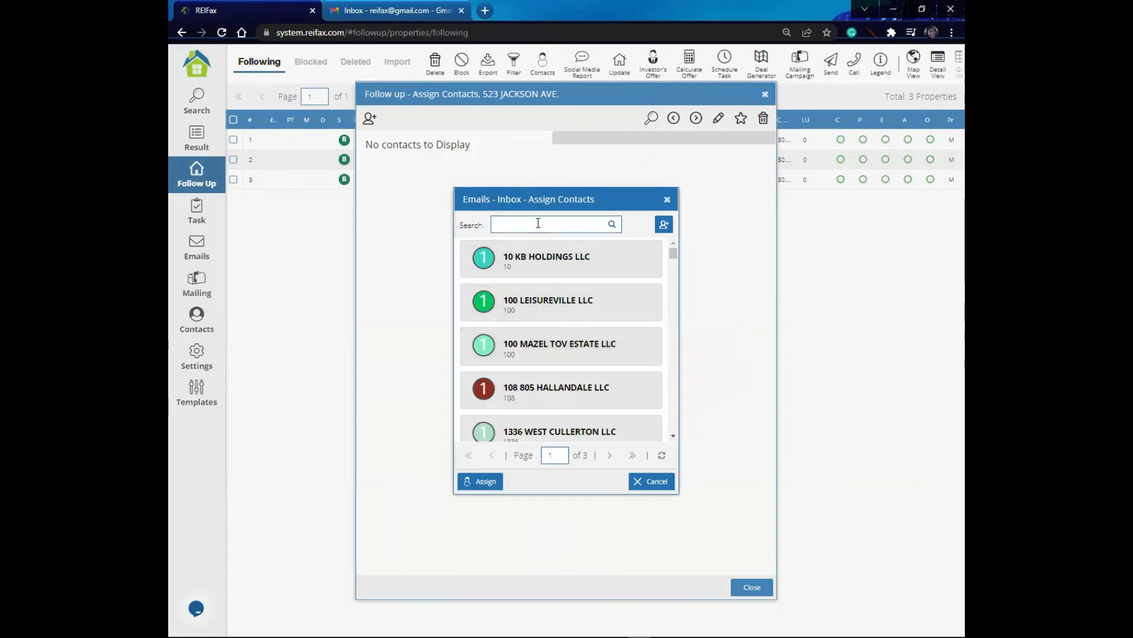
{"action": "type", "text": "reifax"}
{"action": "left_click", "coordinate": [612, 224]}
{"action": "left_click", "coordinate": [531, 384]}
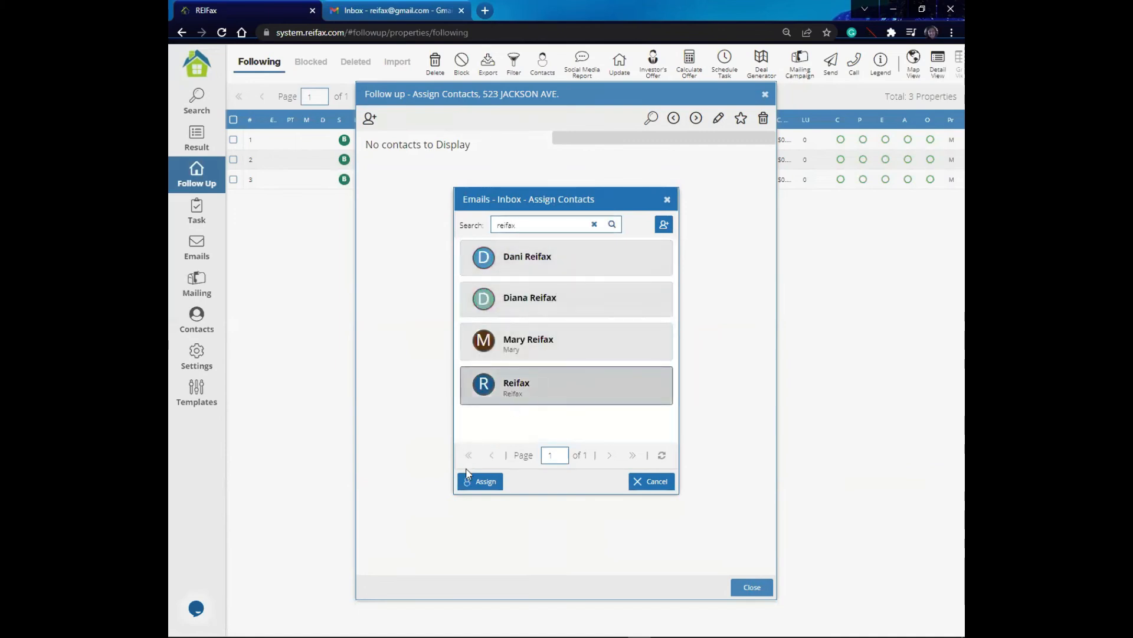
{"action": "left_click", "coordinate": [474, 487]}
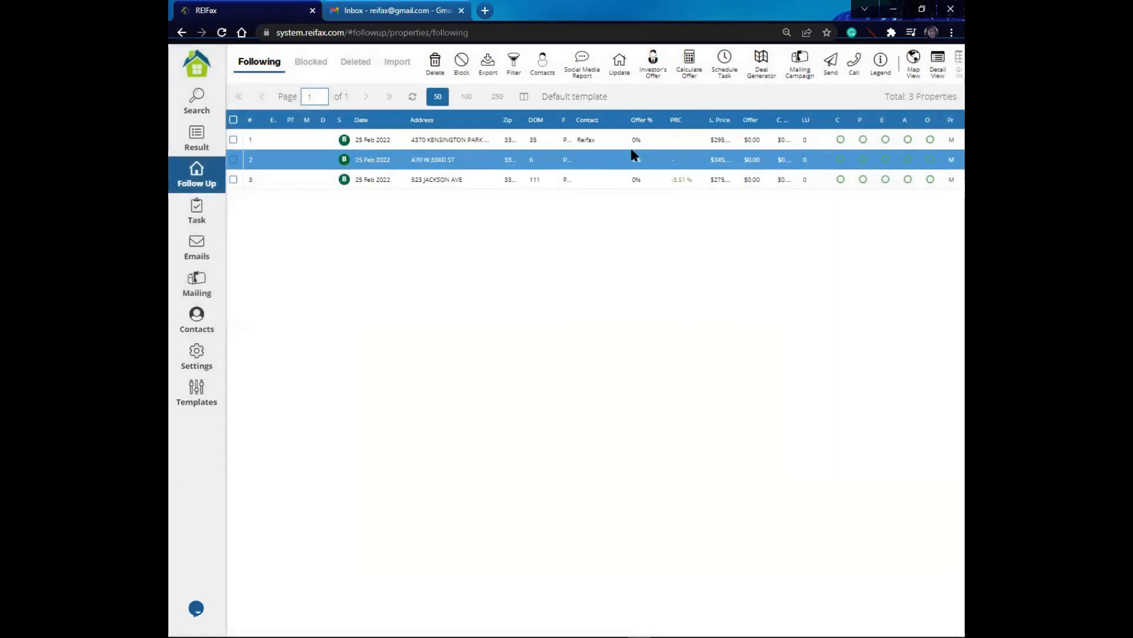
{"action": "left_click", "coordinate": [412, 101]}
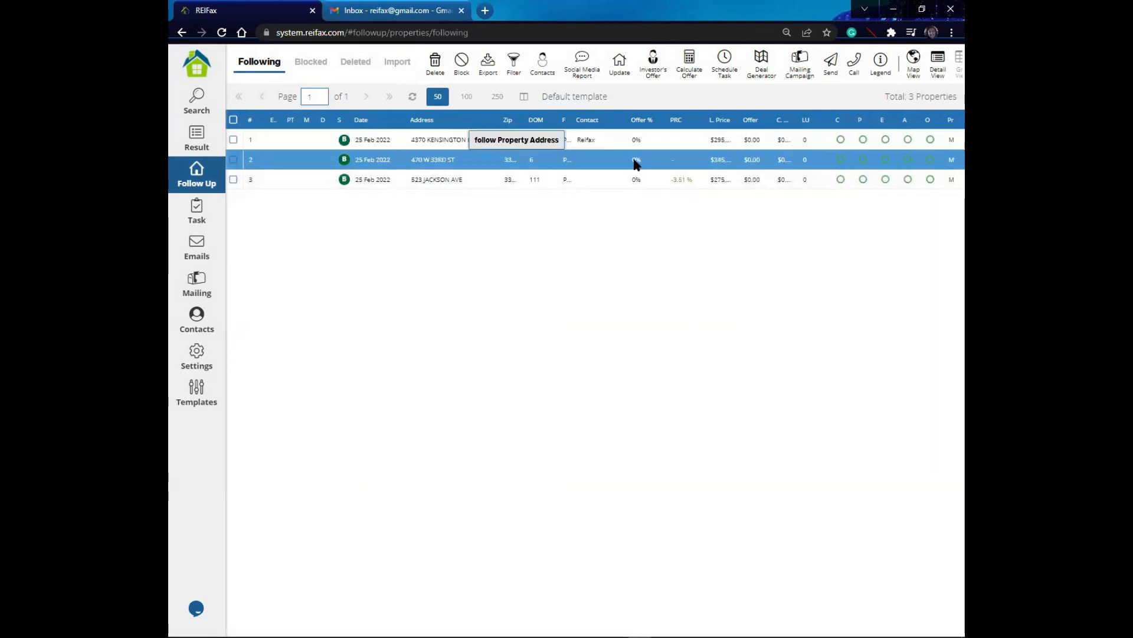
{"action": "left_click", "coordinate": [589, 165]}
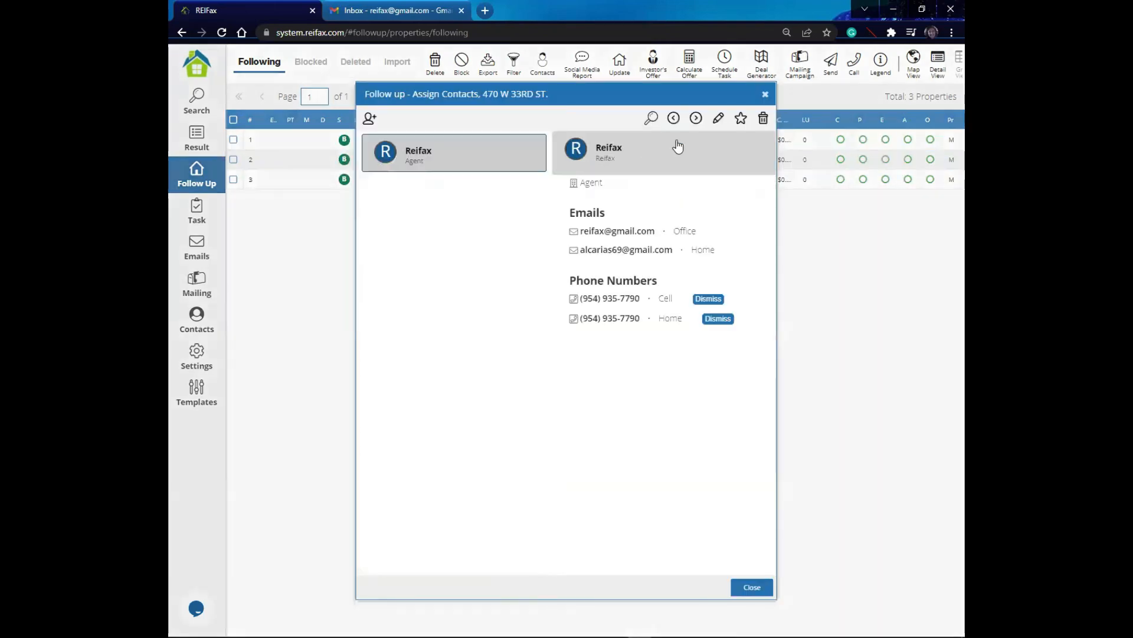
{"action": "left_click", "coordinate": [740, 119]}
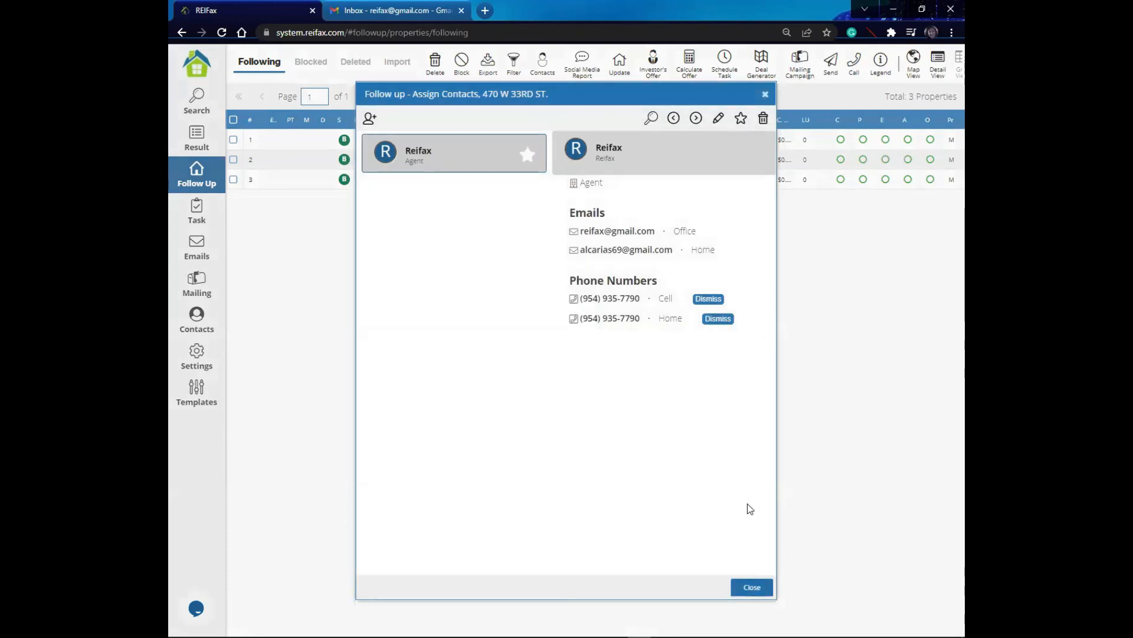
{"action": "left_click", "coordinate": [750, 586]}
{"action": "left_click", "coordinate": [595, 180]}
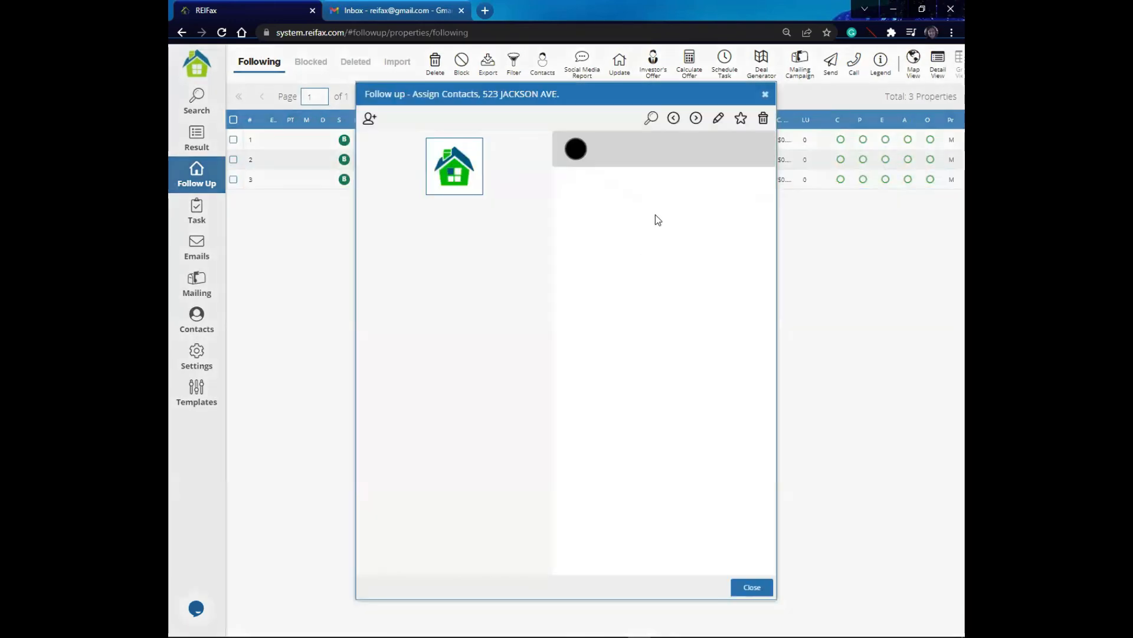
{"action": "left_click", "coordinate": [766, 96]}
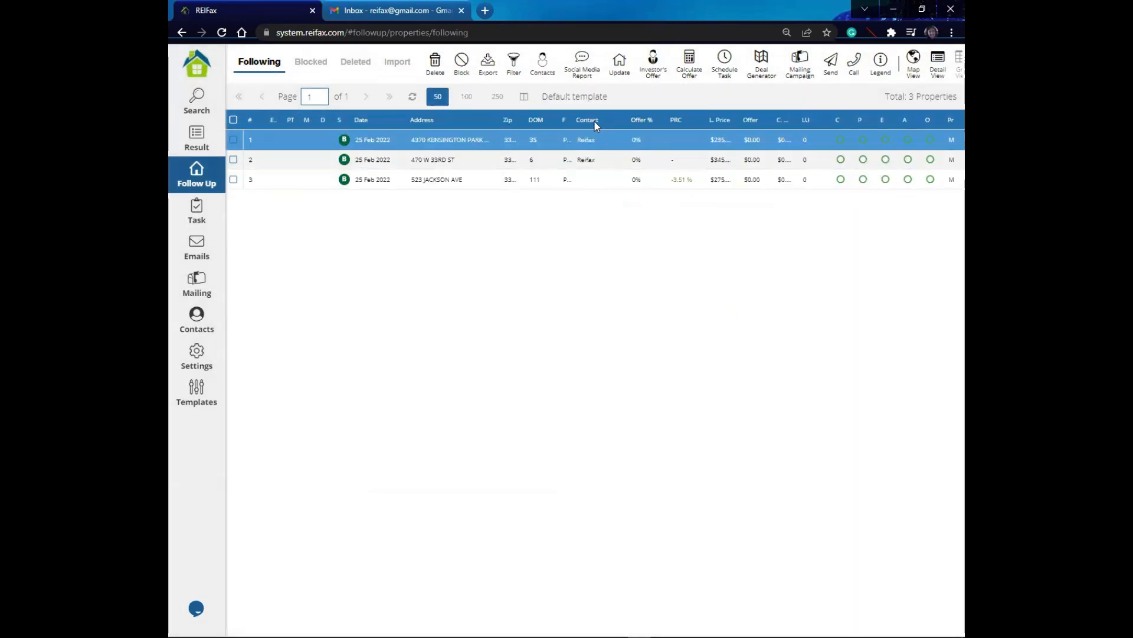
{"action": "left_click", "coordinate": [594, 186]}
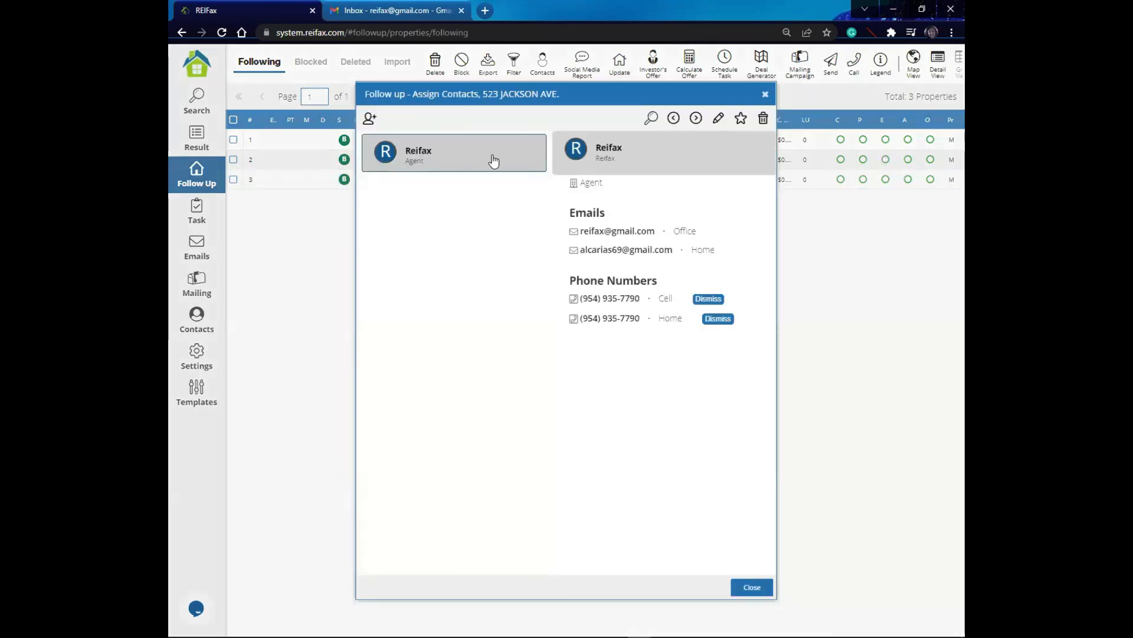
{"action": "left_click", "coordinate": [741, 119]}
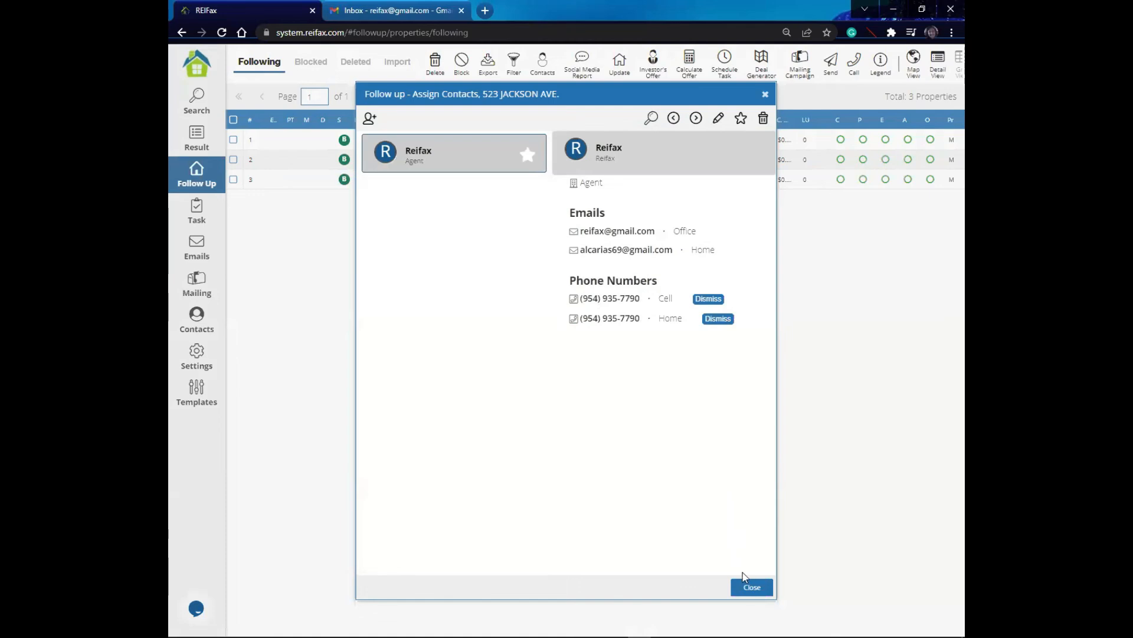
{"action": "left_click", "coordinate": [751, 587]}
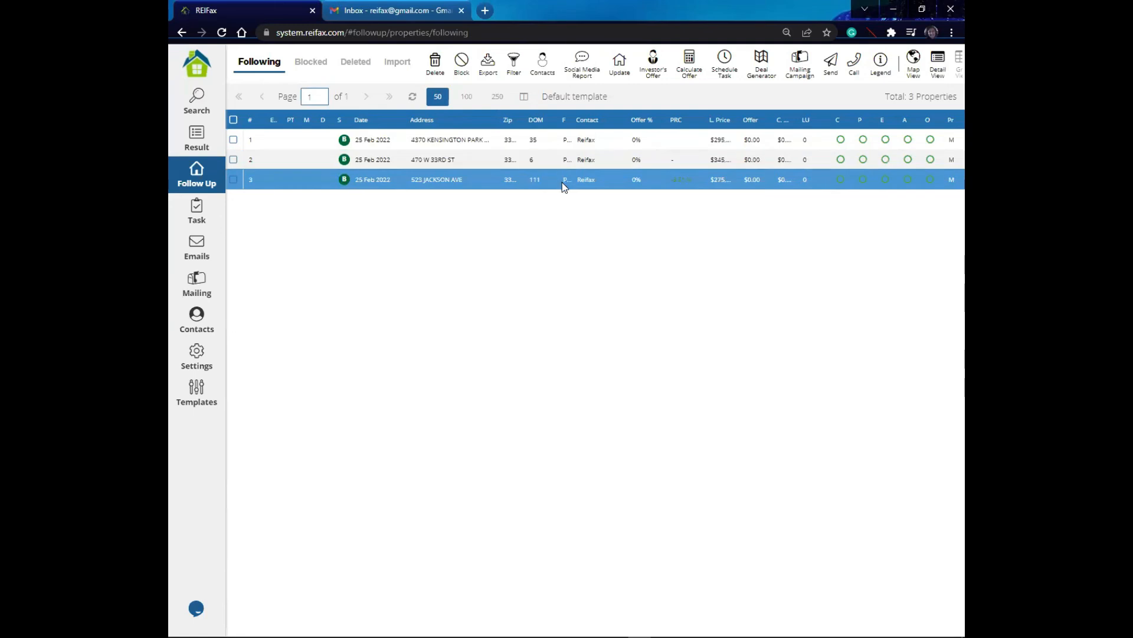
Step: Select all properties and calculate their offers with an offer factor of 80, rounded to 100's
{"action": "left_click", "coordinate": [565, 142]}
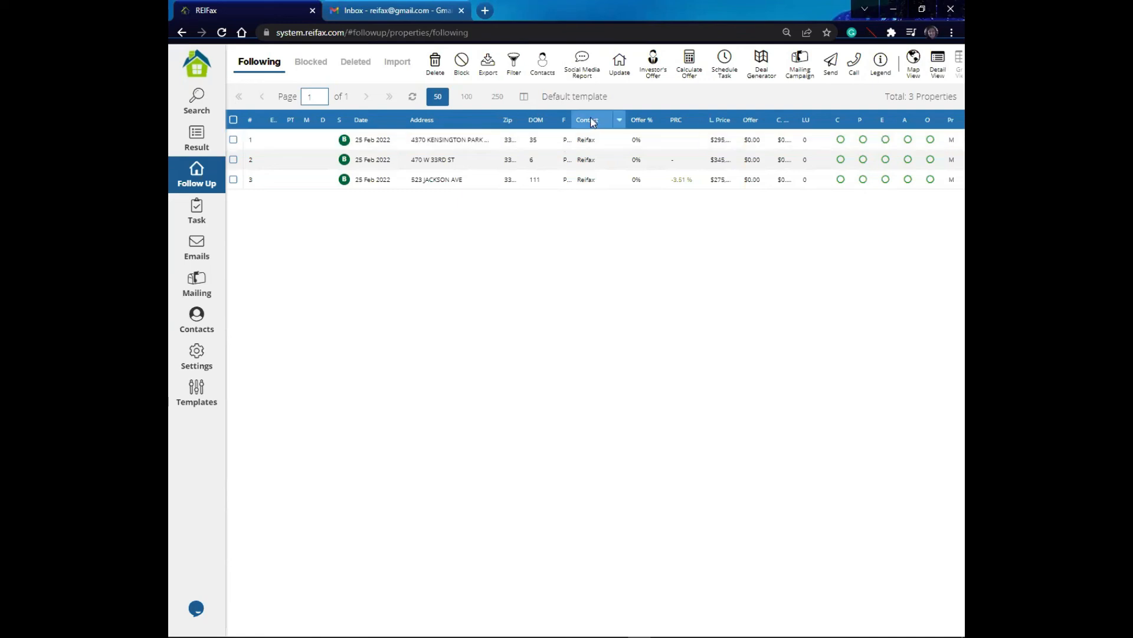
{"action": "left_click", "coordinate": [587, 179]}
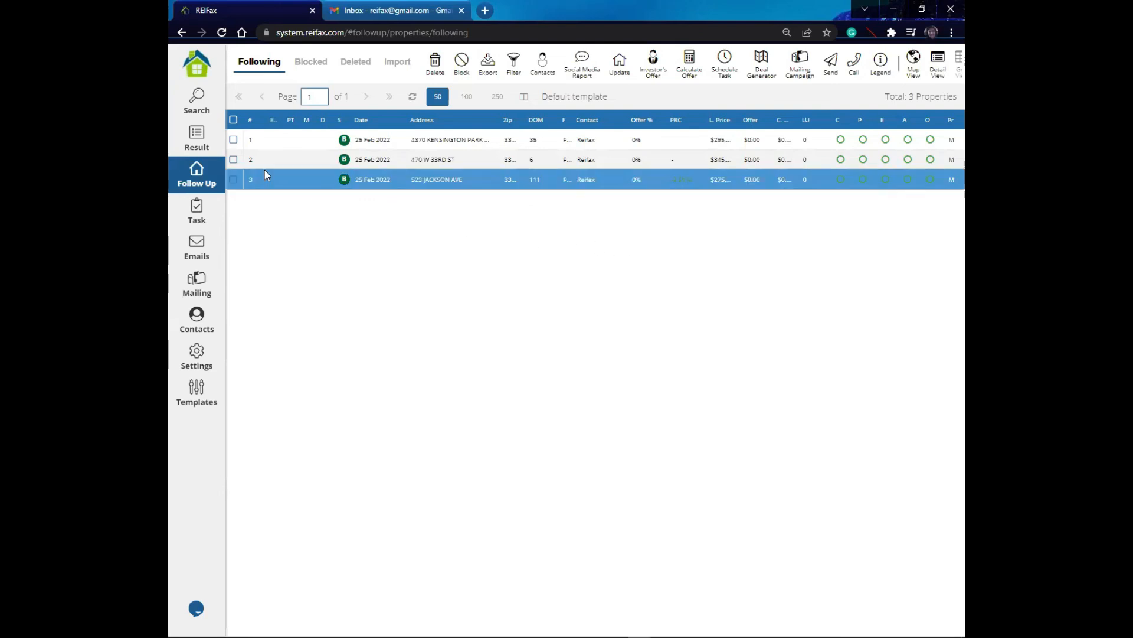
{"action": "left_click", "coordinate": [233, 120]}
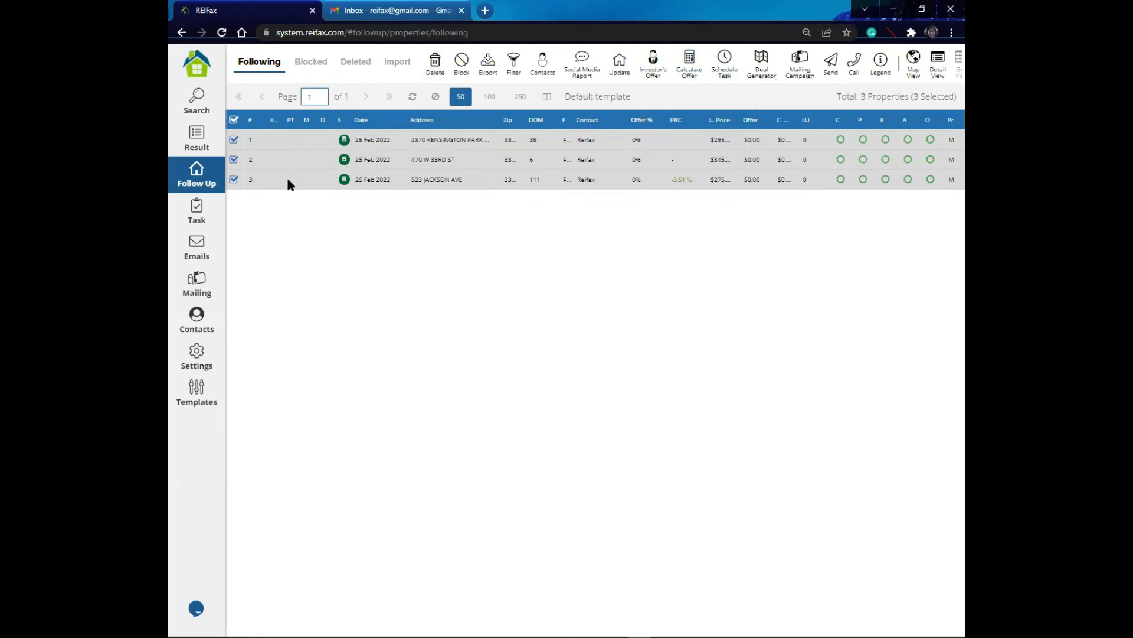
{"action": "left_click", "coordinate": [690, 64]}
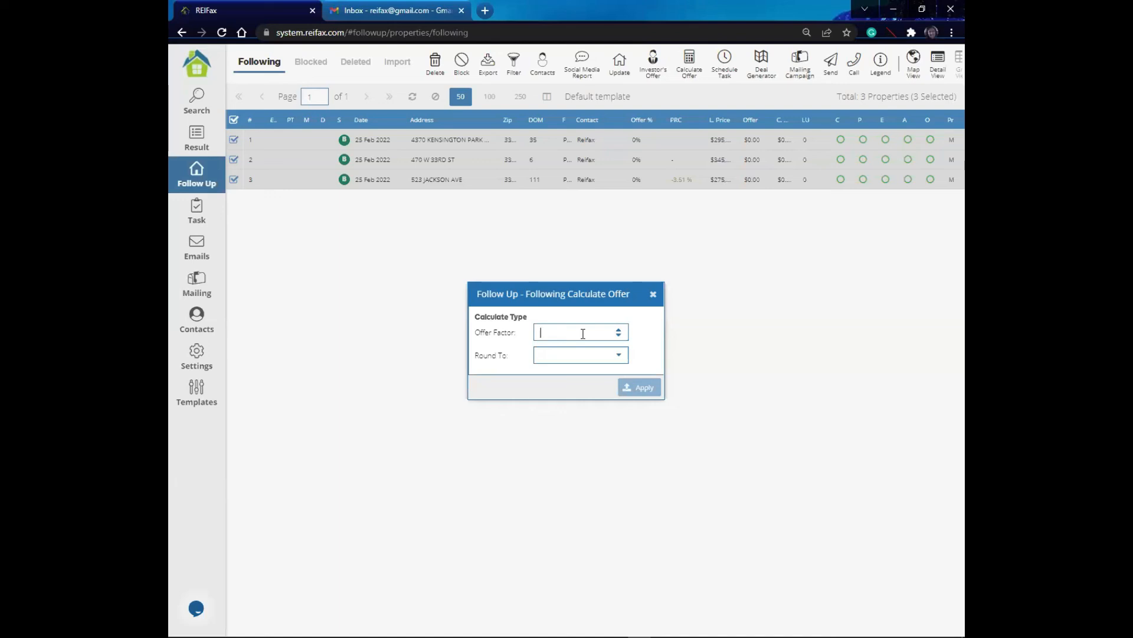
{"action": "type", "text": "80"}
{"action": "left_click", "coordinate": [620, 356]}
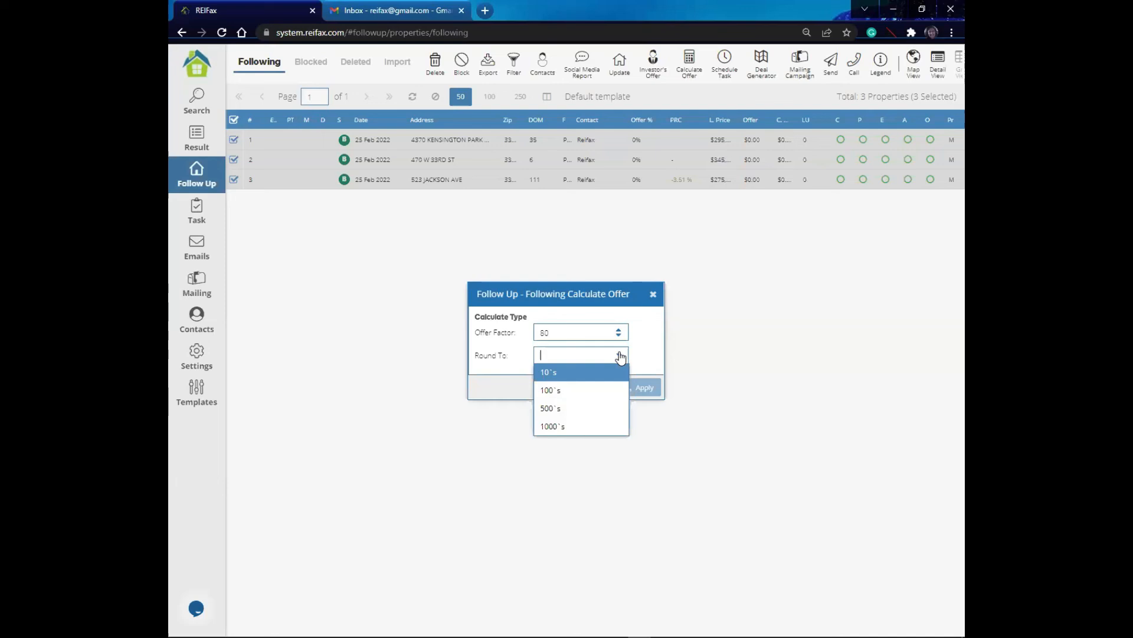
{"action": "left_click", "coordinate": [569, 397]}
{"action": "left_click", "coordinate": [640, 388]}
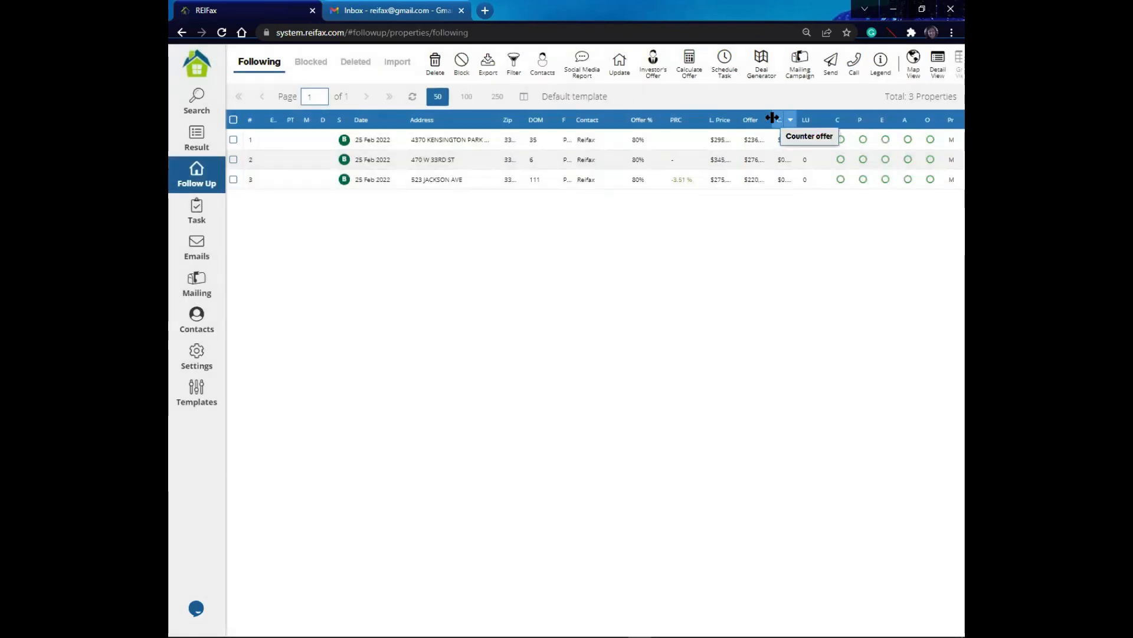
Step: Widen the Offer and list price columns so the full amounts show
{"action": "double_click", "coordinate": [772, 118]}
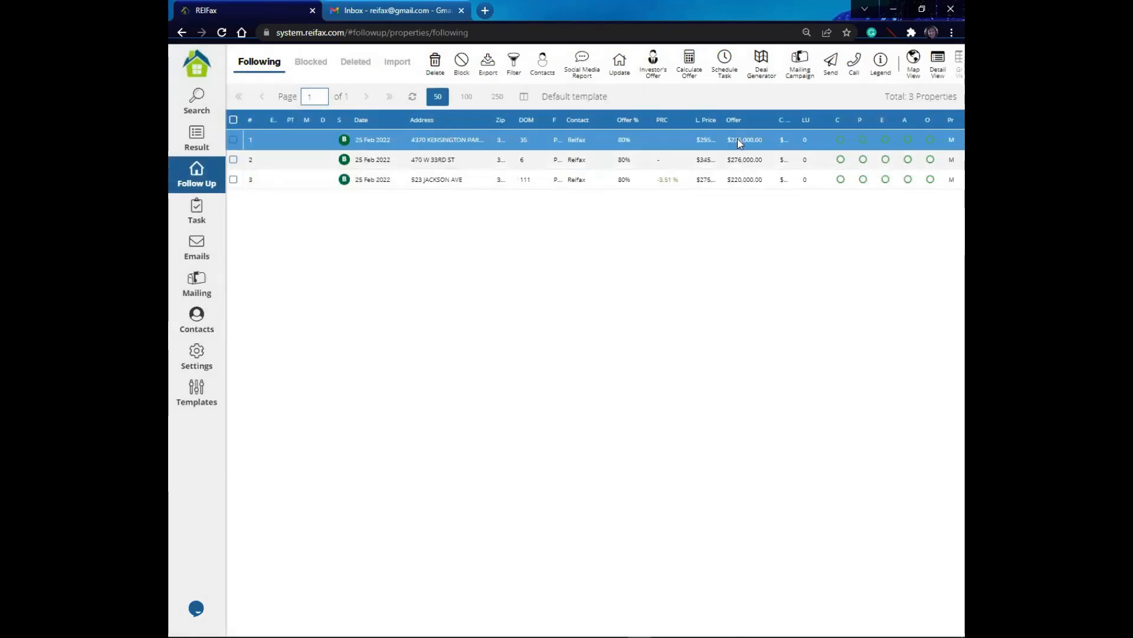
{"action": "left_click_drag", "start_coordinate": [722, 115], "coordinate": [738, 117]}
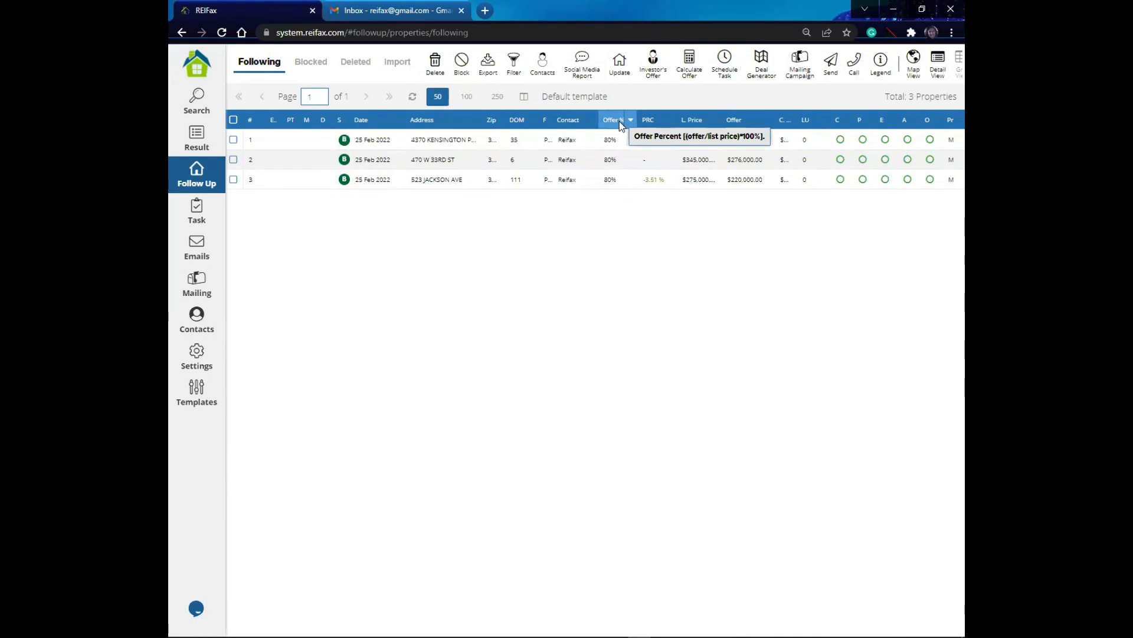
{"action": "left_click", "coordinate": [619, 177]}
{"action": "left_click", "coordinate": [621, 142]}
{"action": "left_click", "coordinate": [621, 178]}
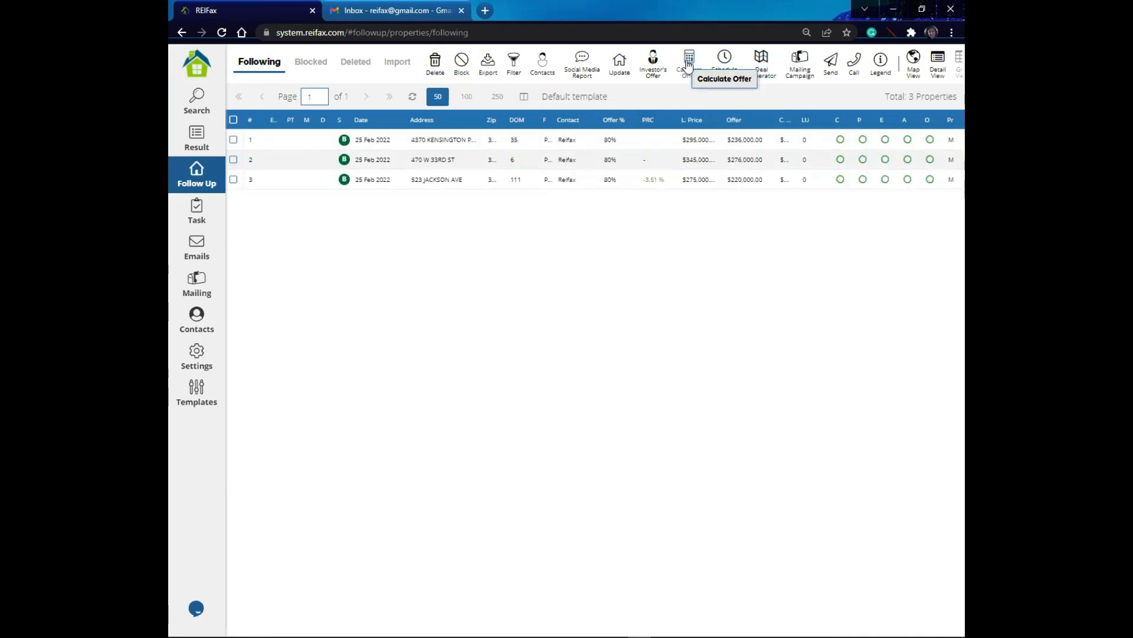
{"action": "double_click", "coordinate": [743, 141]}
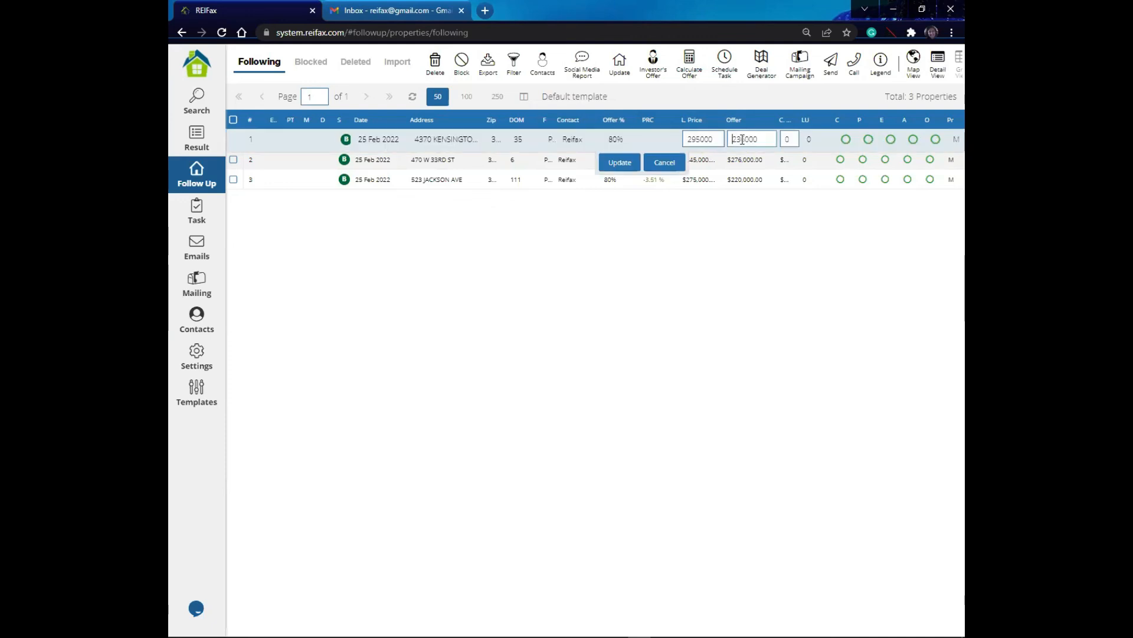
{"action": "key", "text": "Delete"}
{"action": "key", "text": "Delete"}
{"action": "key", "text": "Delete"}
{"action": "key", "text": "Delete"}
{"action": "key", "text": "Delete"}
{"action": "key", "text": "Delete"}
{"action": "type", "text": "250"}
{"action": "type", "text": "00"}
{"action": "left_click", "coordinate": [620, 162]}
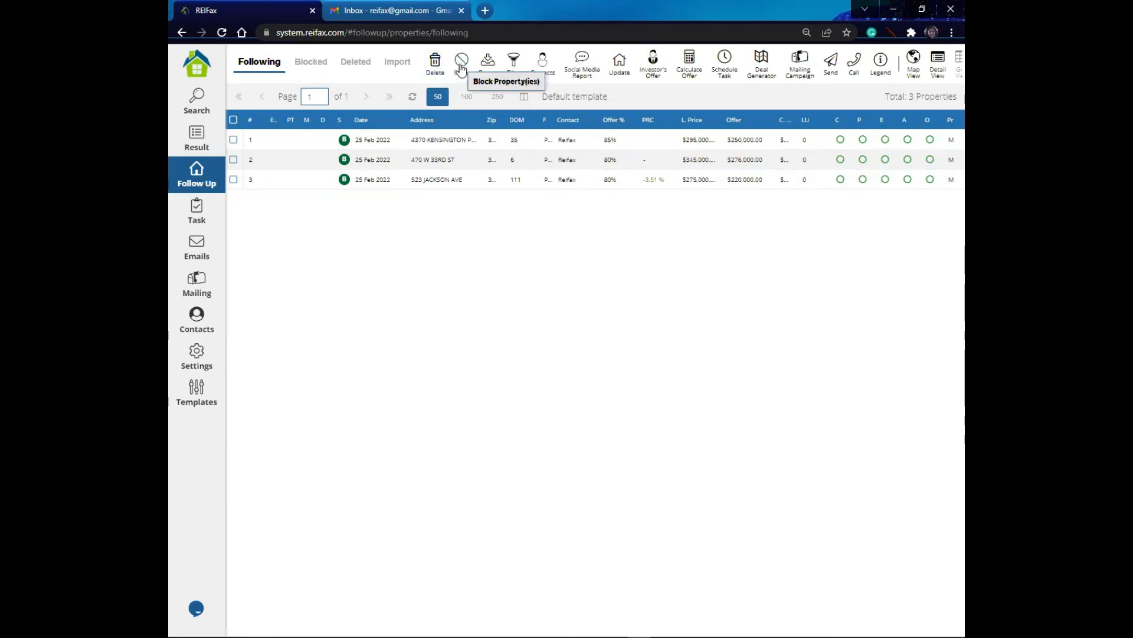
Step: Open the Blocked properties list, select a blocked property, and return to the Following list
{"action": "left_click", "coordinate": [426, 140]}
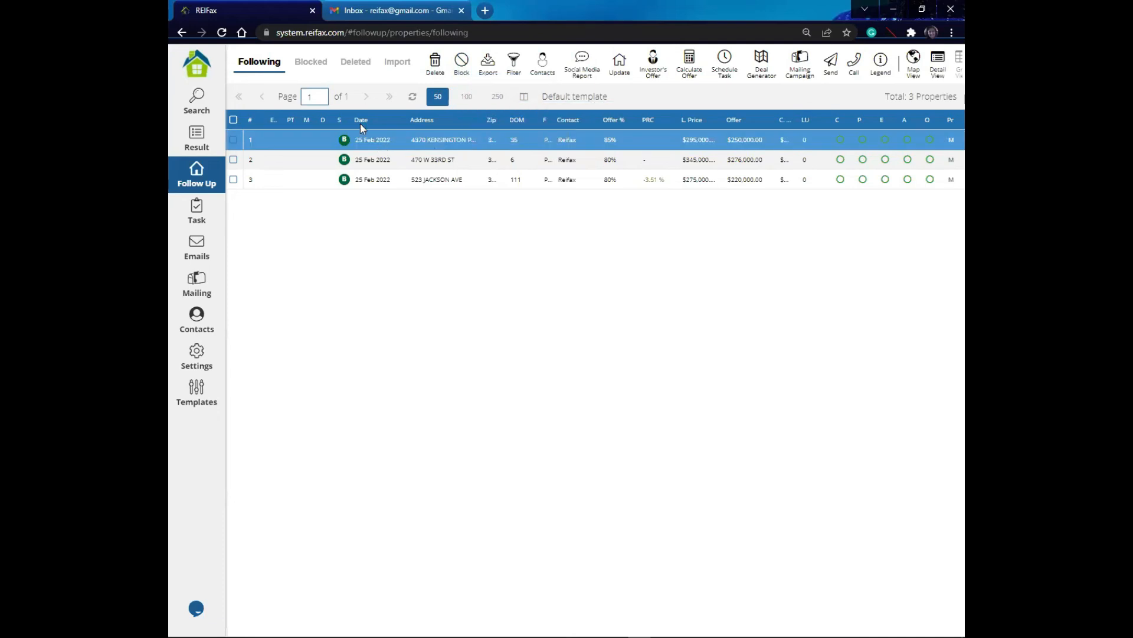
{"action": "left_click", "coordinate": [312, 64]}
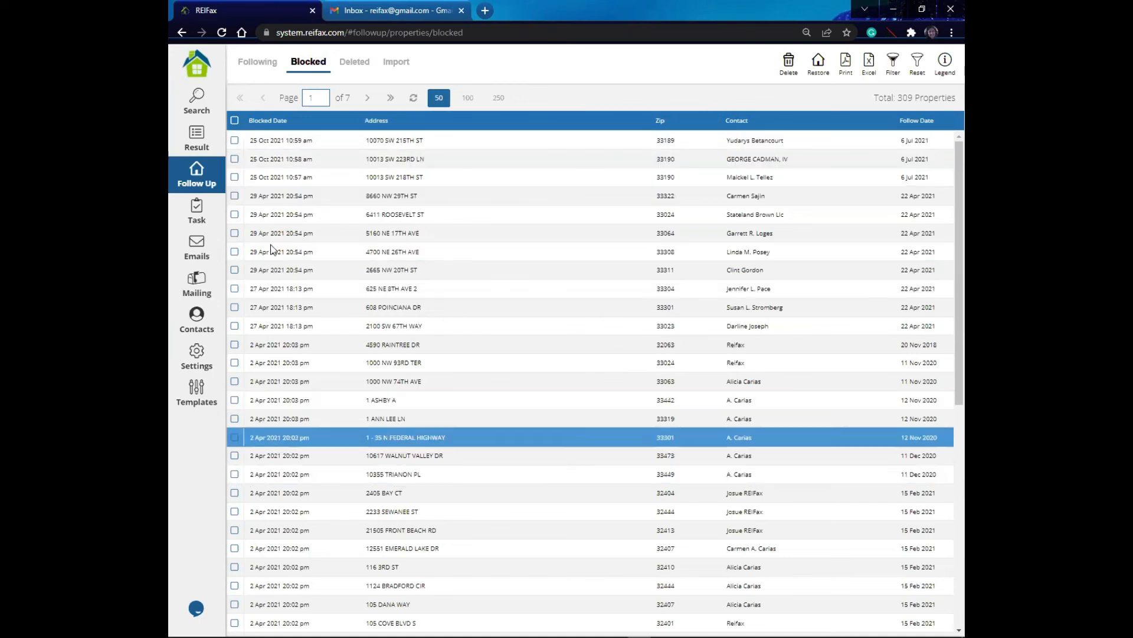
{"action": "left_click", "coordinate": [234, 194]}
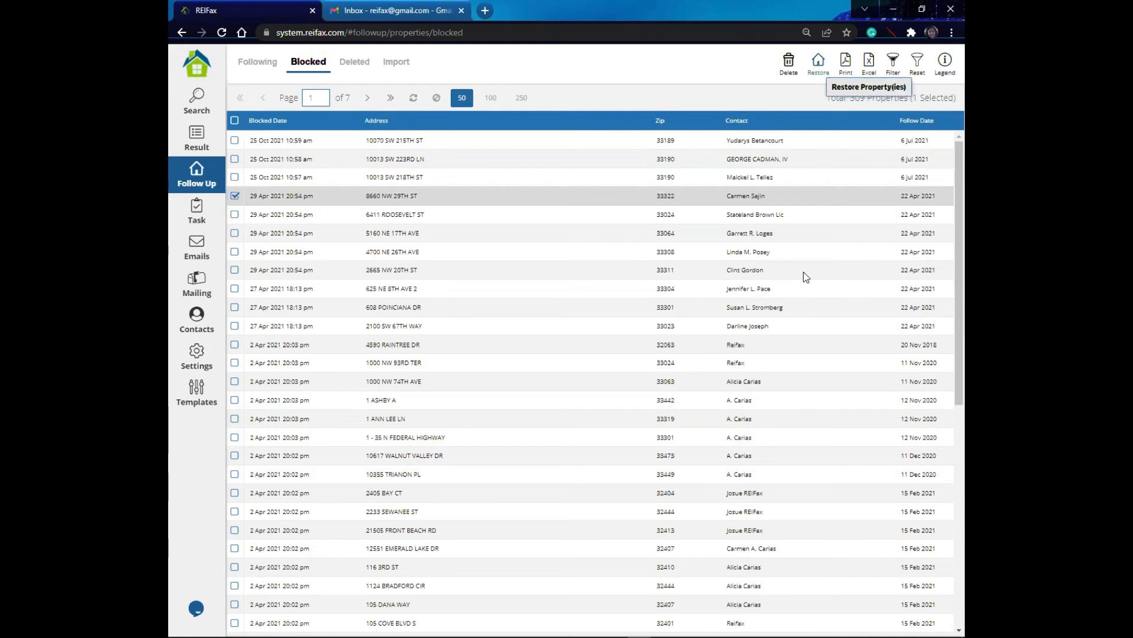
{"action": "left_click", "coordinate": [261, 66]}
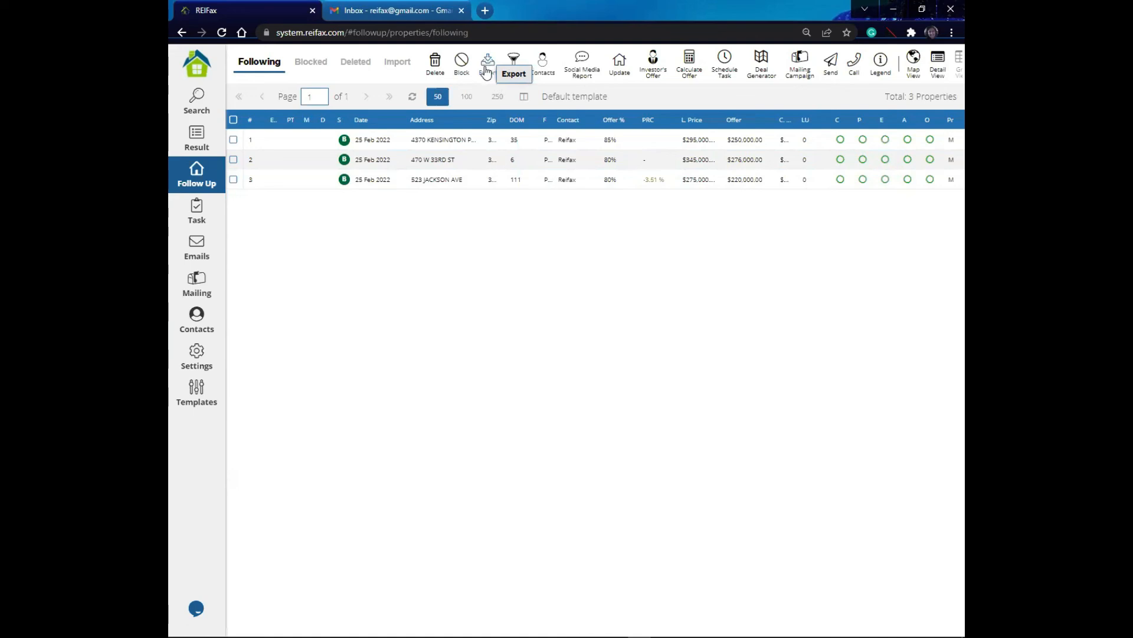
Step: Select all properties and browse the PDF and Excel export options without exporting
{"action": "left_click", "coordinate": [233, 120]}
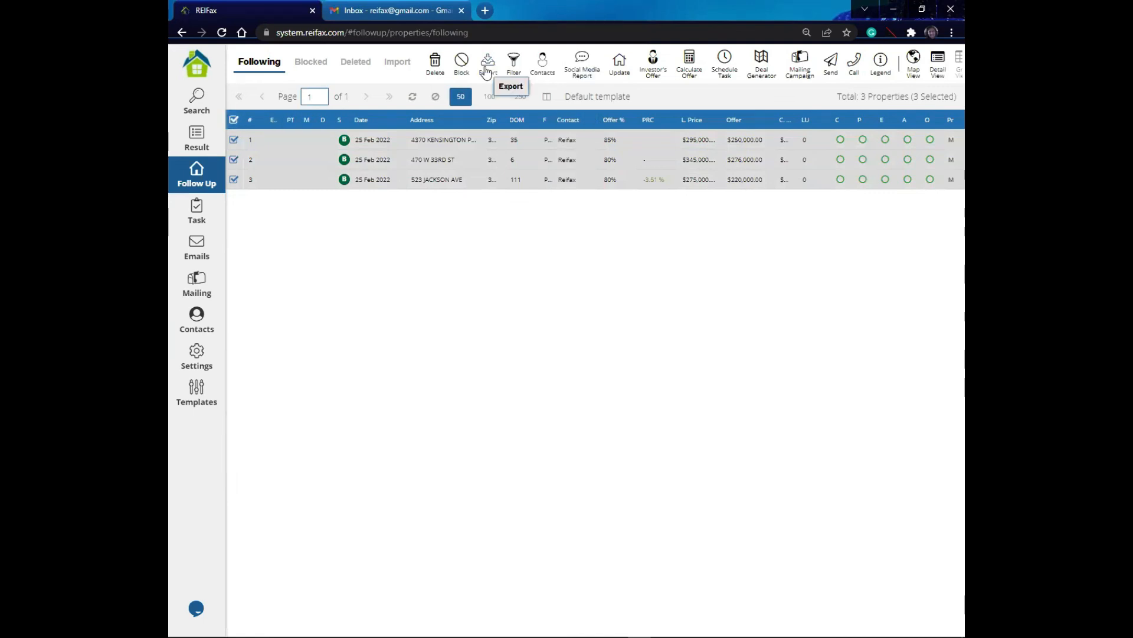
{"action": "left_click", "coordinate": [486, 69]}
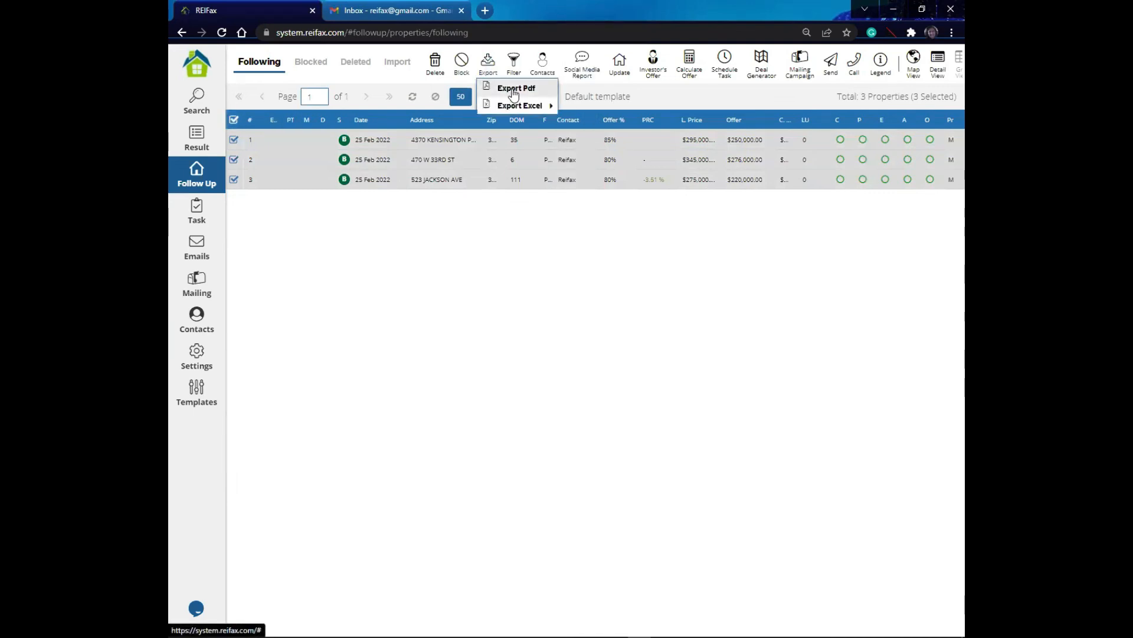
{"action": "mouse_move", "coordinate": [522, 110]}
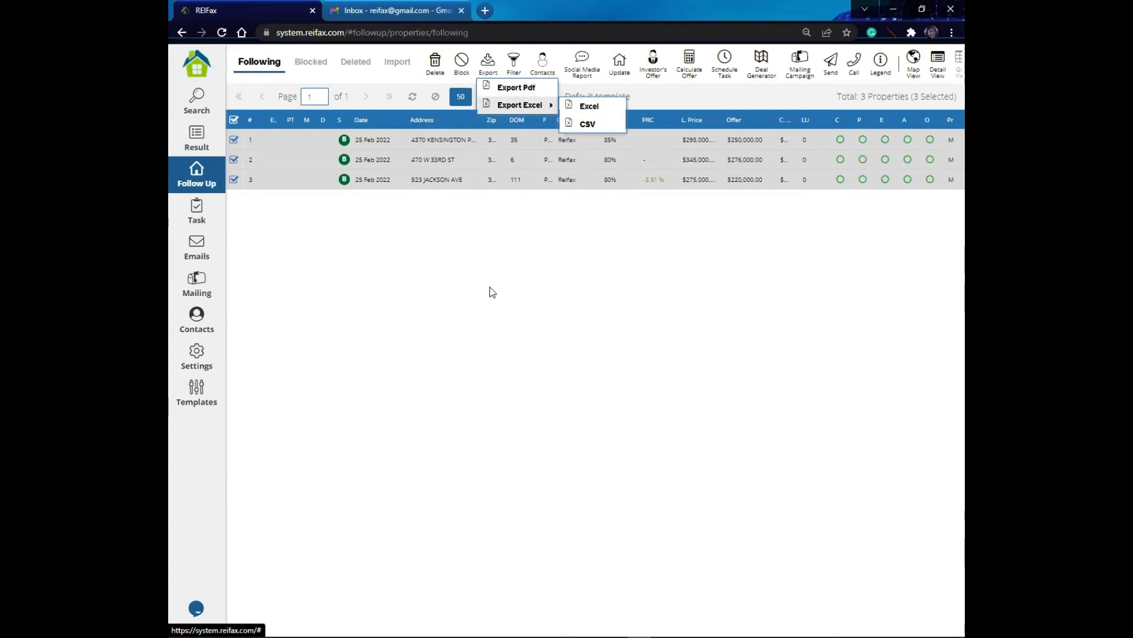
{"action": "left_click", "coordinate": [472, 245]}
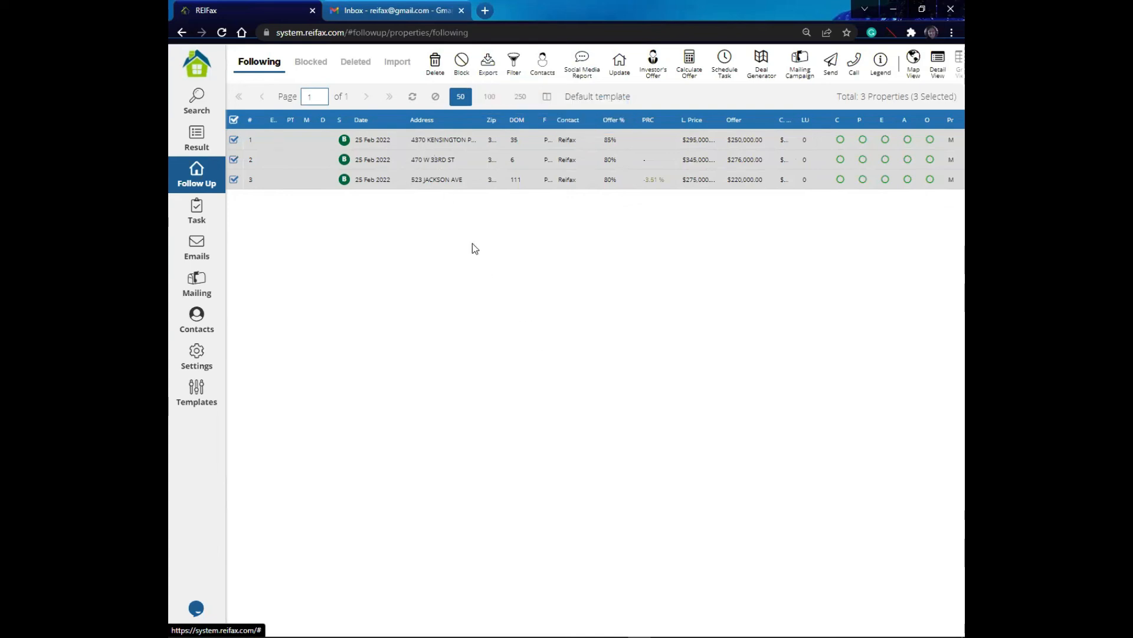
Step: Run Skip Trace on all selected properties and dismiss the message
{"action": "left_click", "coordinate": [515, 61]}
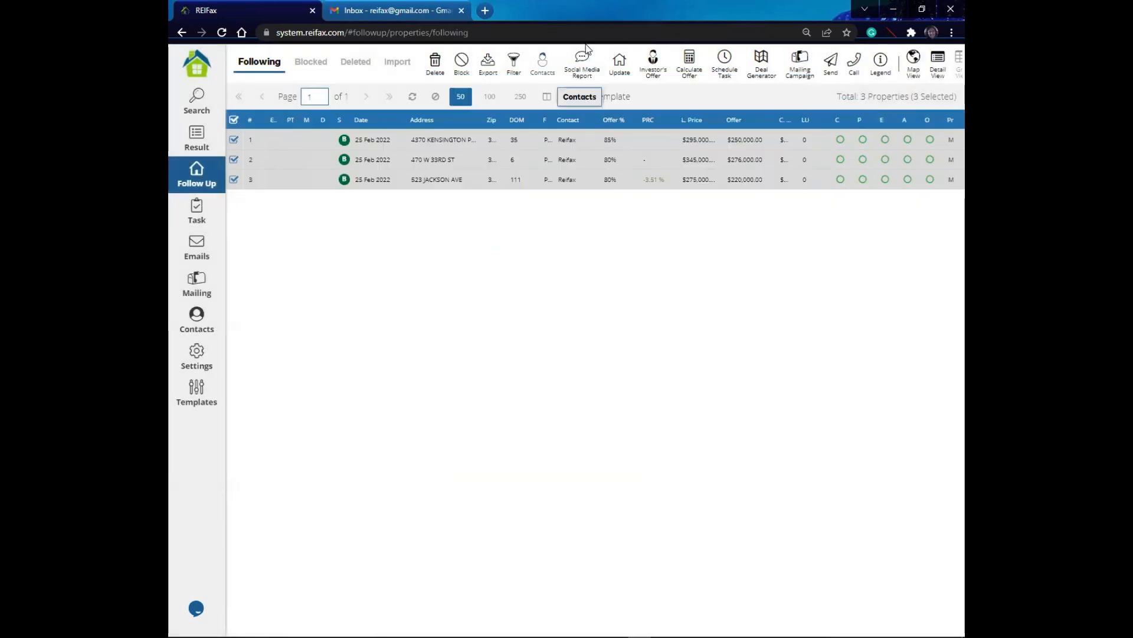
{"action": "left_click", "coordinate": [545, 65]}
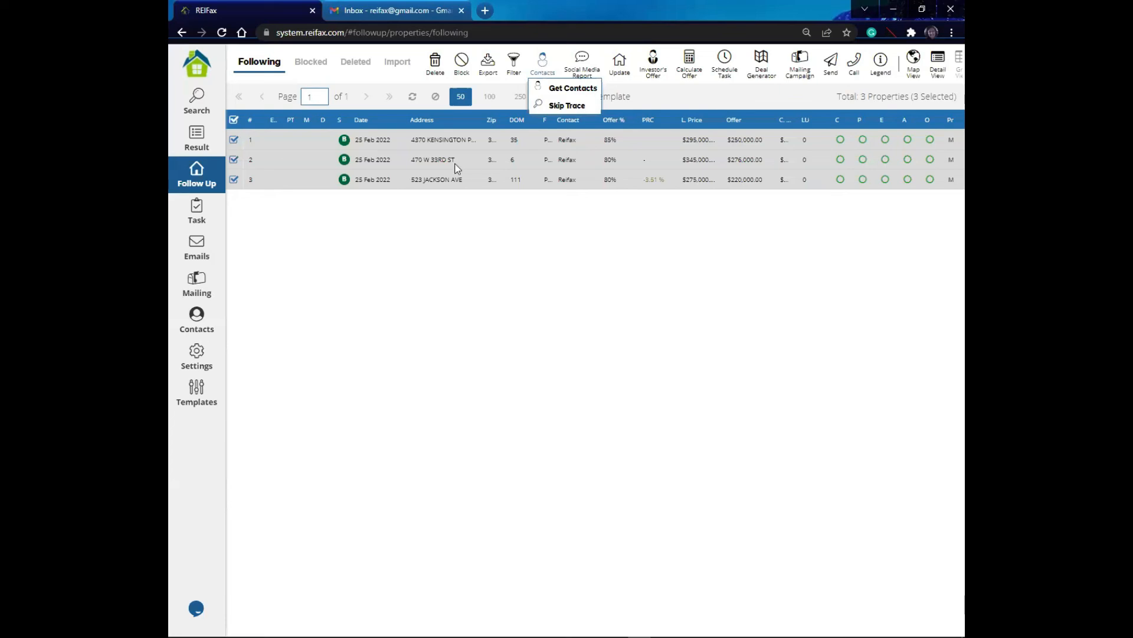
{"action": "left_click", "coordinate": [559, 106]}
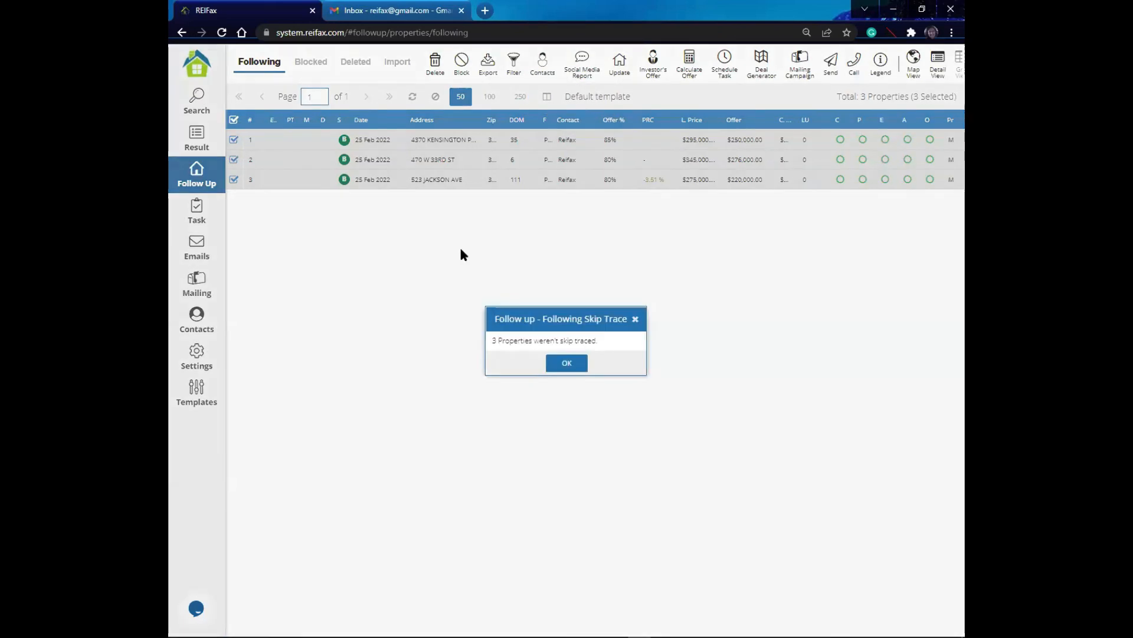
{"action": "left_click", "coordinate": [567, 365]}
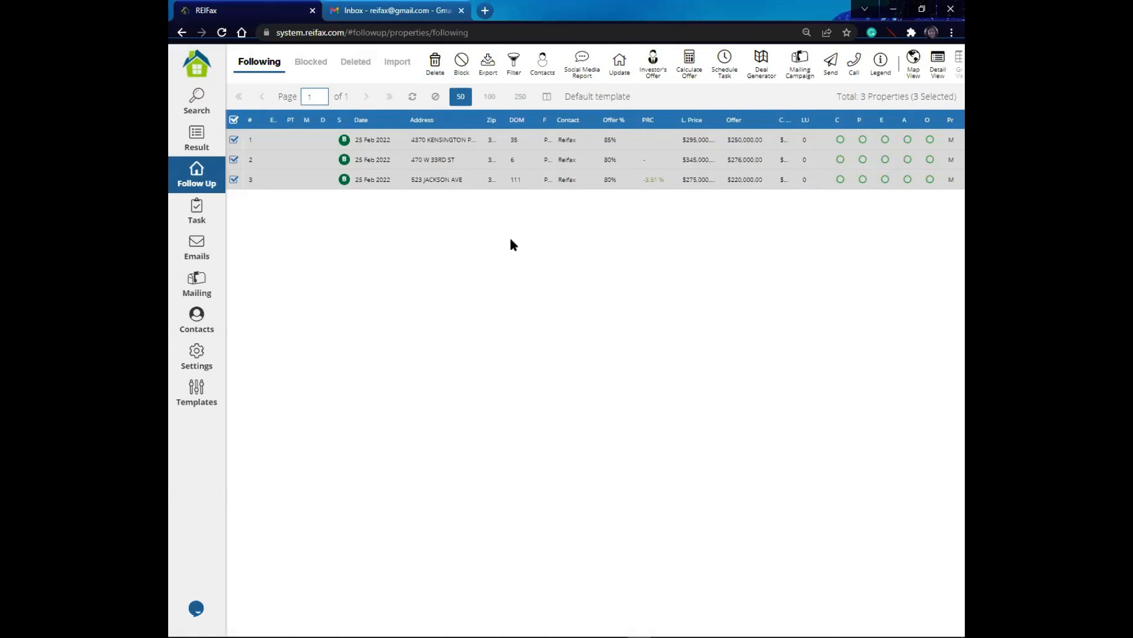
{"action": "left_click", "coordinate": [423, 142]}
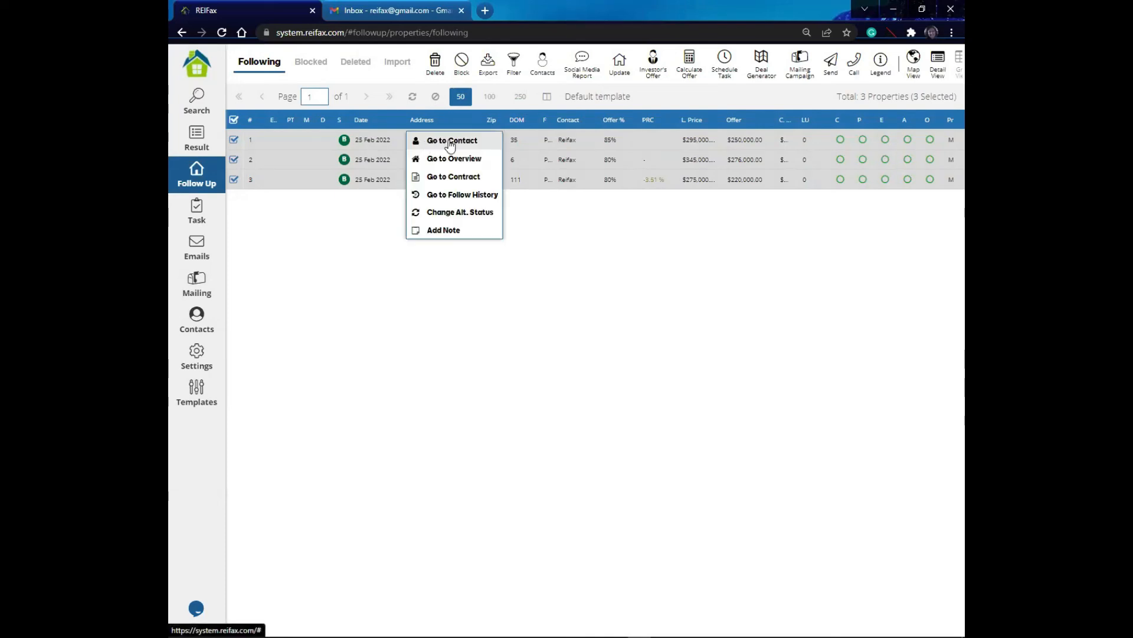
{"action": "left_click", "coordinate": [450, 146]}
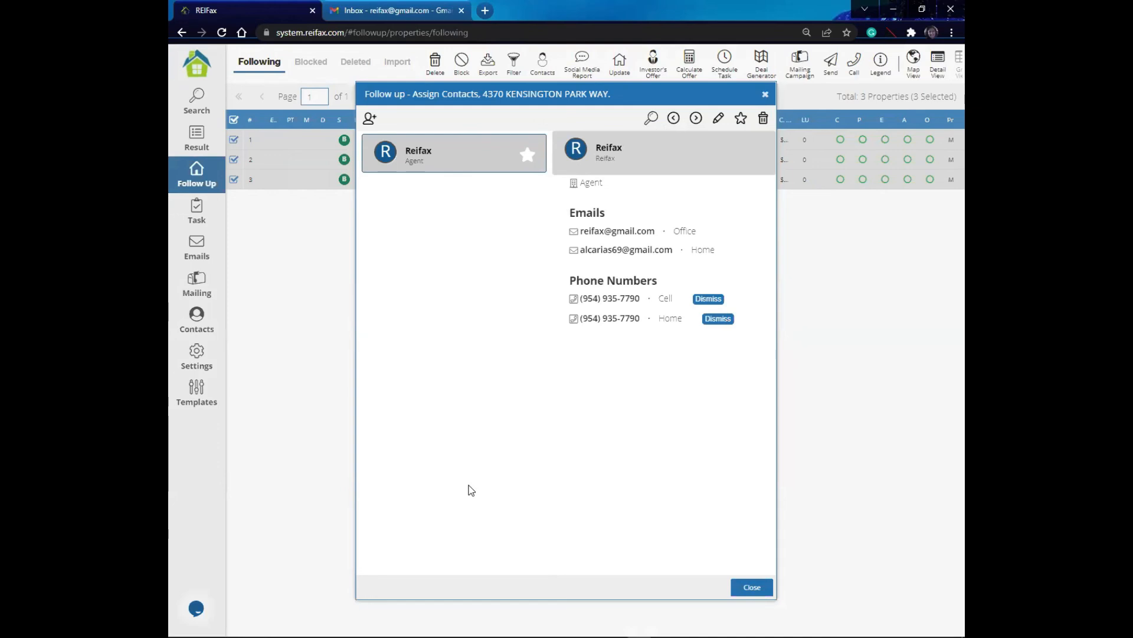
{"action": "left_click", "coordinate": [768, 93]}
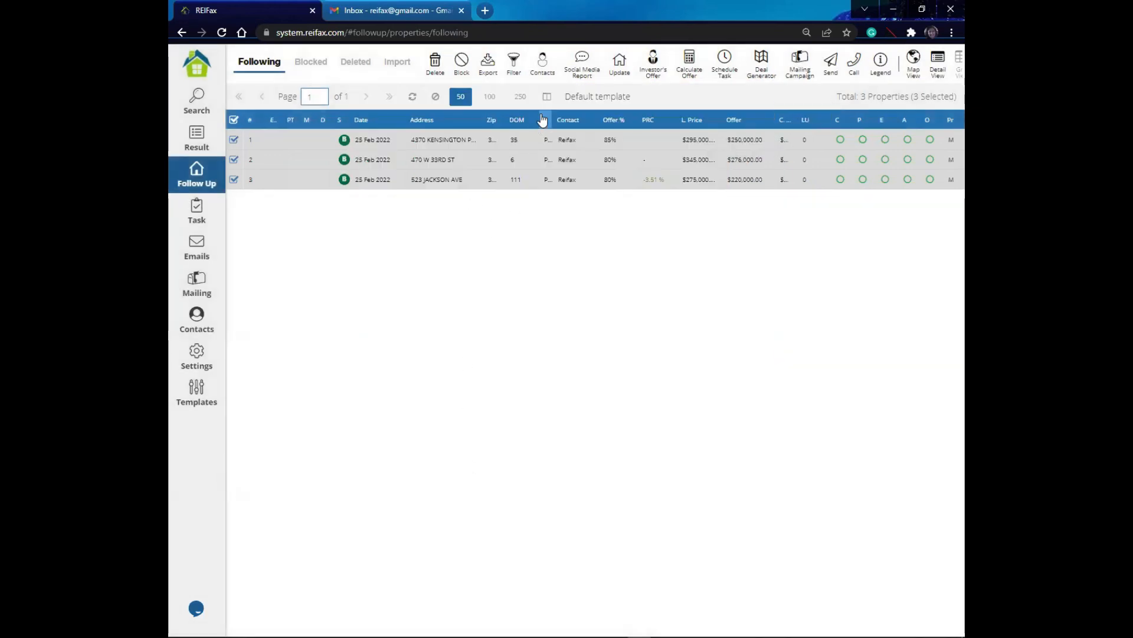
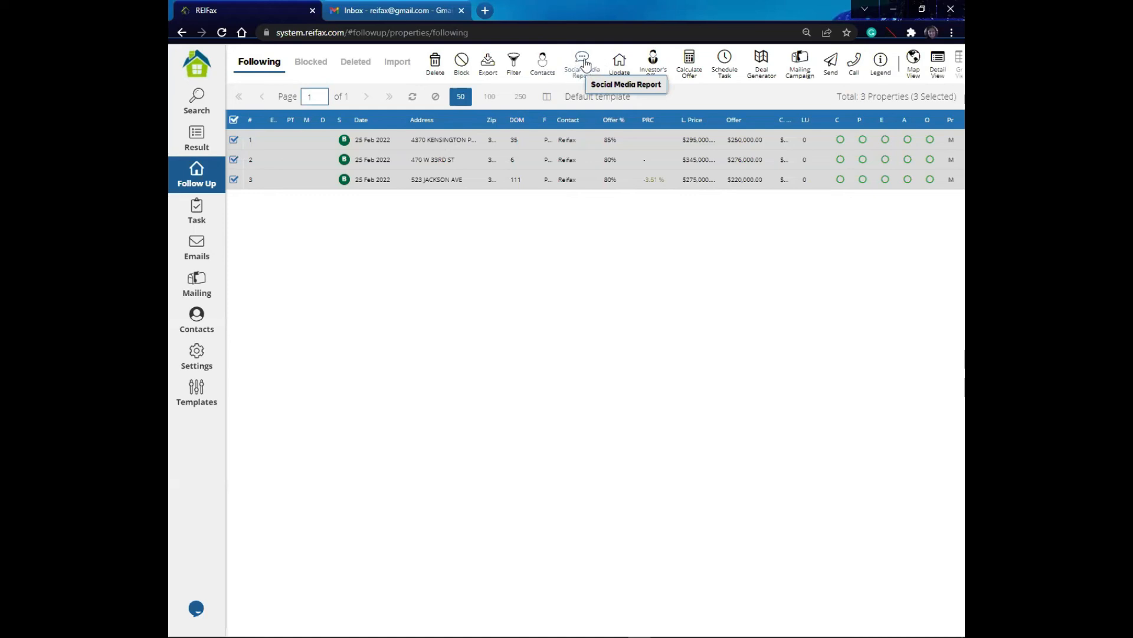
Step: Export a Social Media Report of owners and relatives' cell phones for the selected properties and dismiss the export message
{"action": "left_click", "coordinate": [583, 64]}
{"action": "mouse_move", "coordinate": [631, 108]}
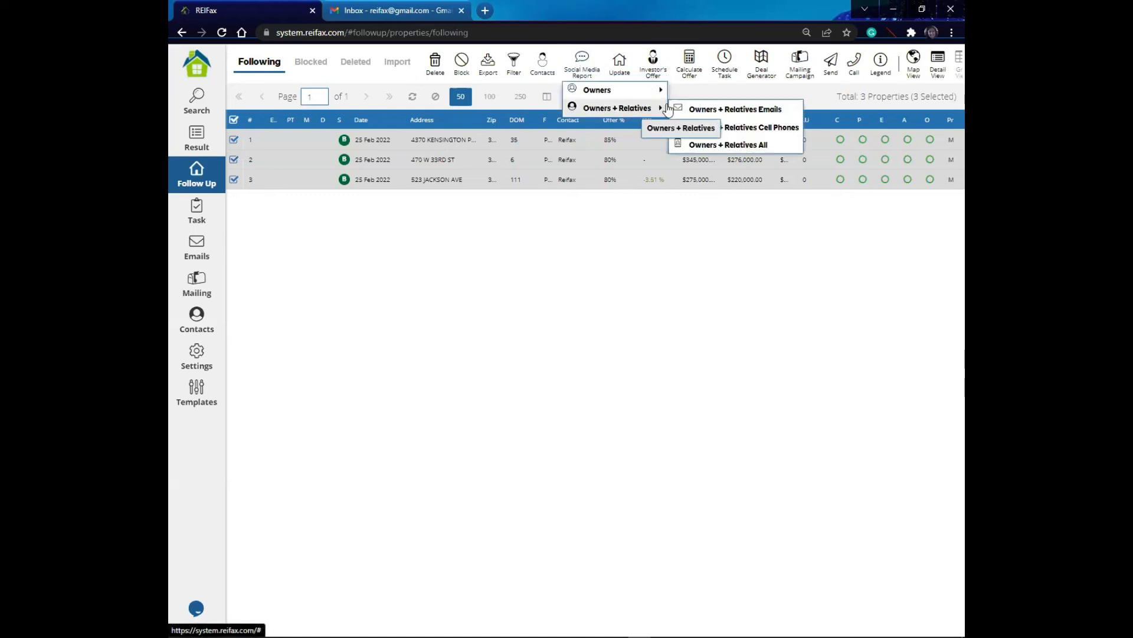
{"action": "left_click", "coordinate": [726, 128]}
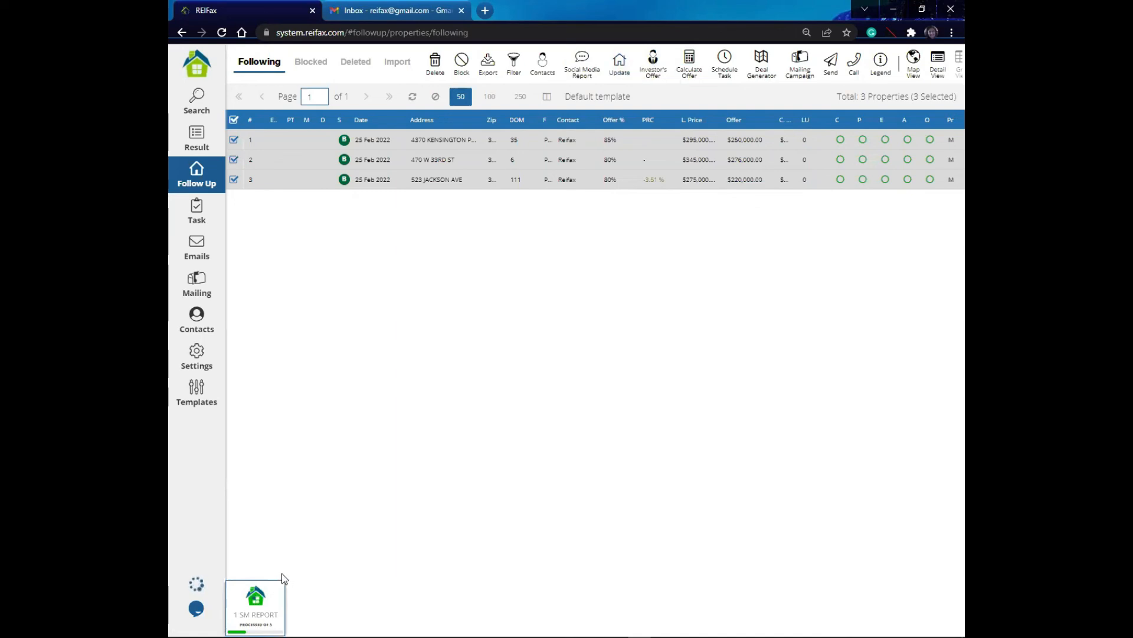
{"action": "left_click", "coordinate": [620, 68]}
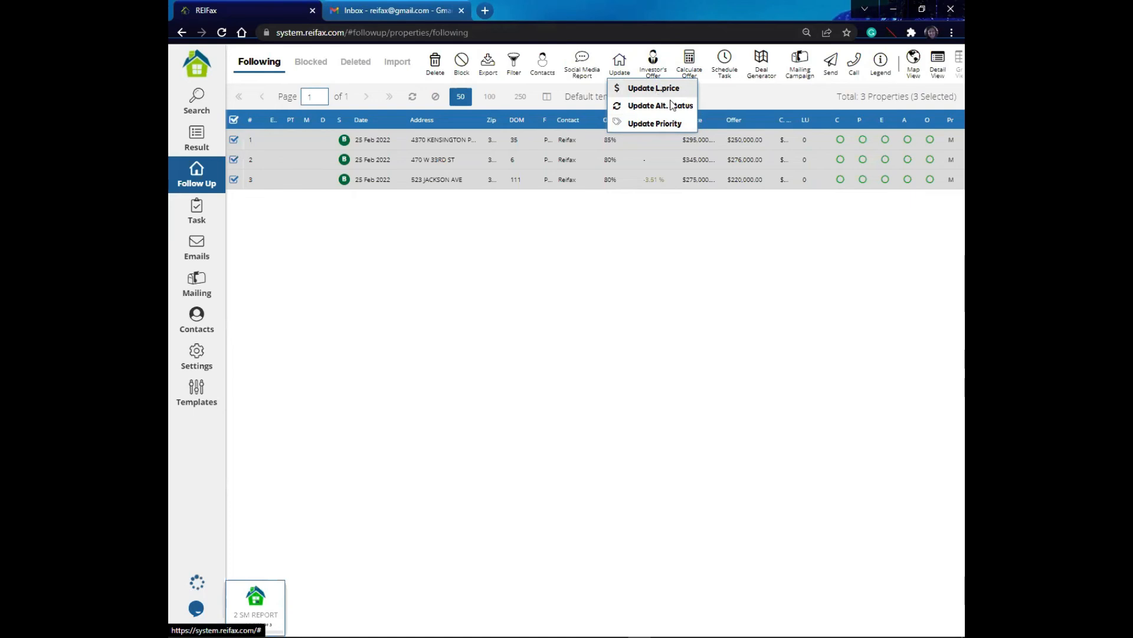
{"action": "left_click", "coordinate": [671, 104]}
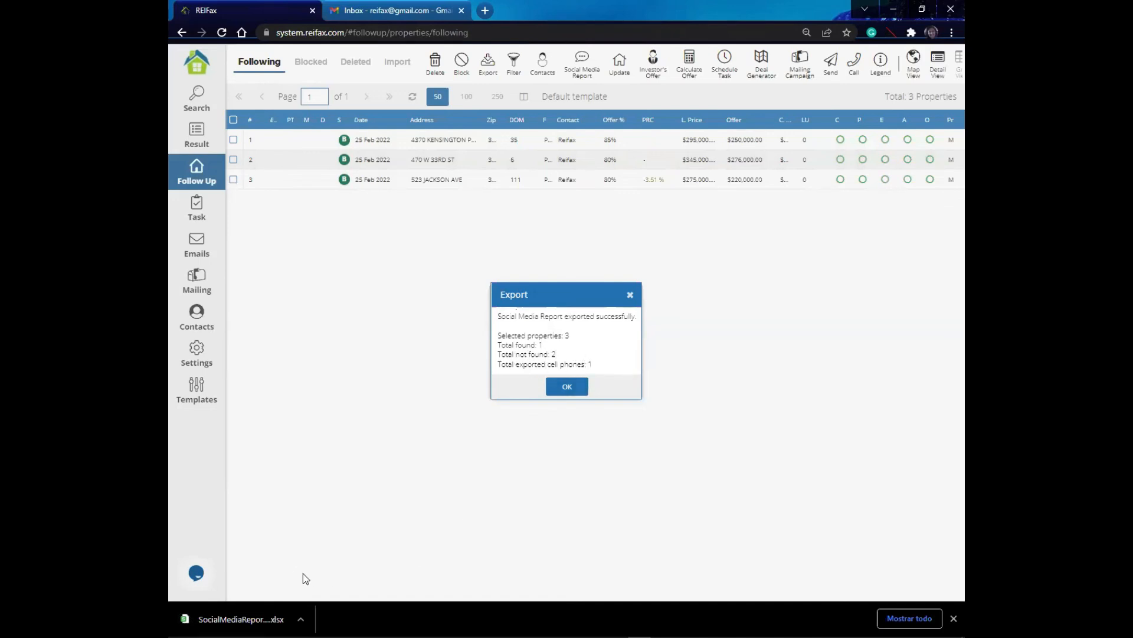
{"action": "left_click", "coordinate": [581, 388]}
Step: Open the downloaded Social Media Report spreadsheet
{"action": "left_click", "coordinate": [300, 619]}
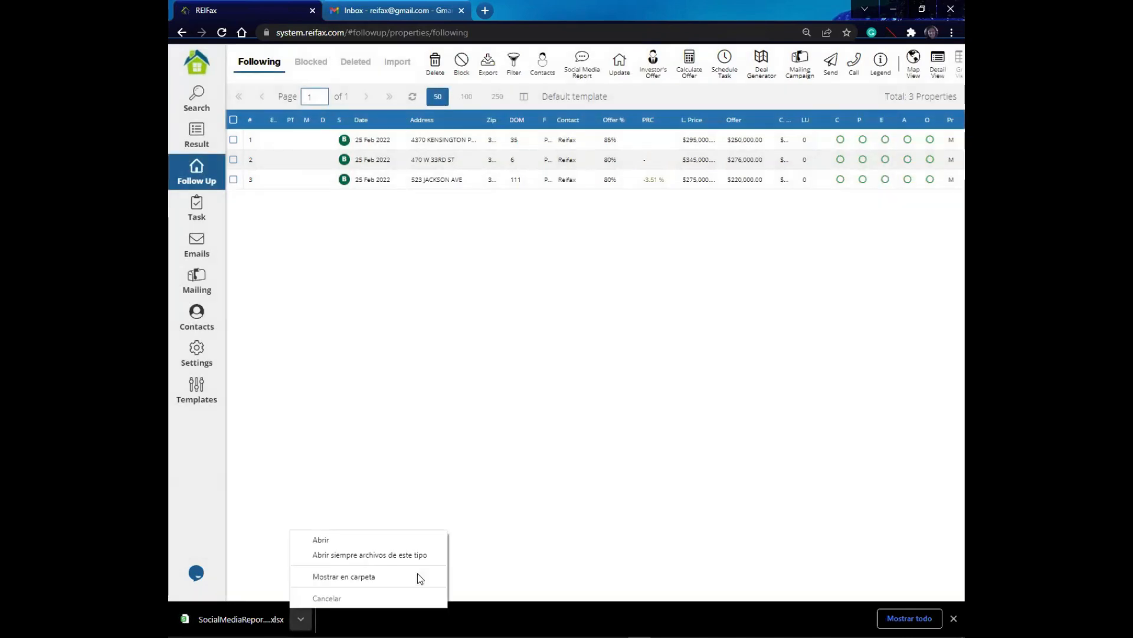
{"action": "left_click", "coordinate": [327, 538]}
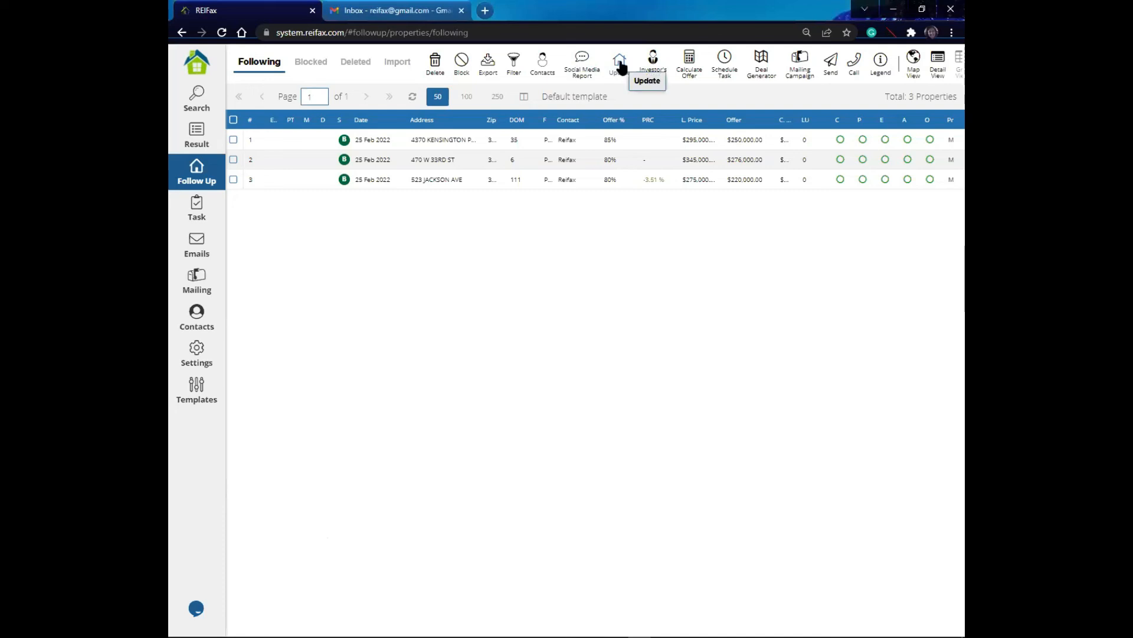
Step: Set the priority of all three properties to High
{"action": "left_click", "coordinate": [620, 65]}
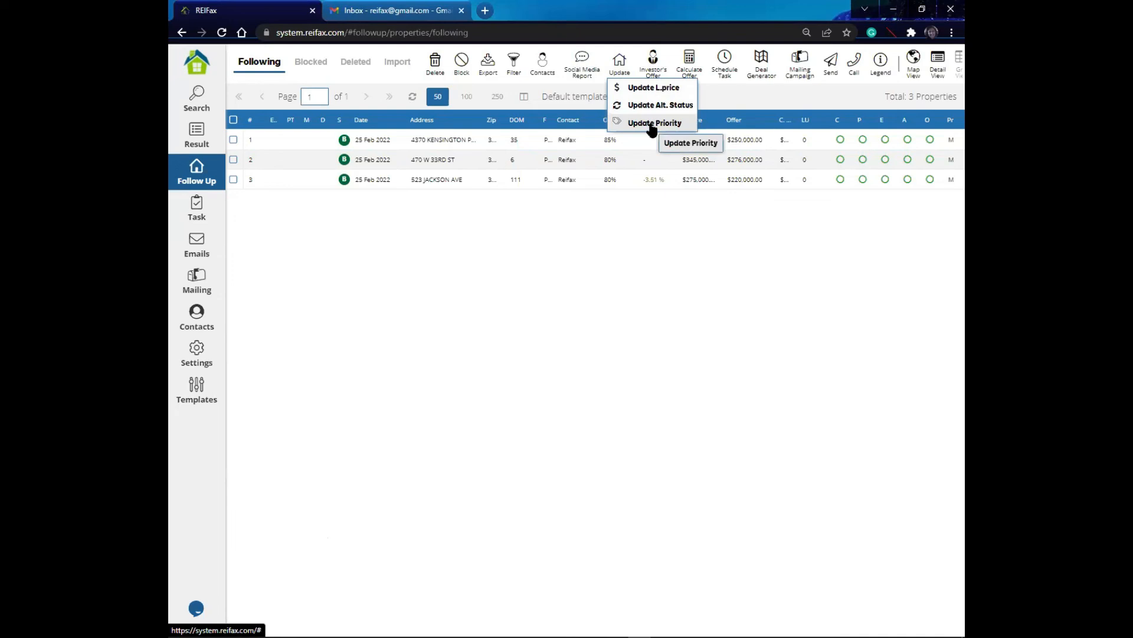
{"action": "left_click", "coordinate": [710, 94]}
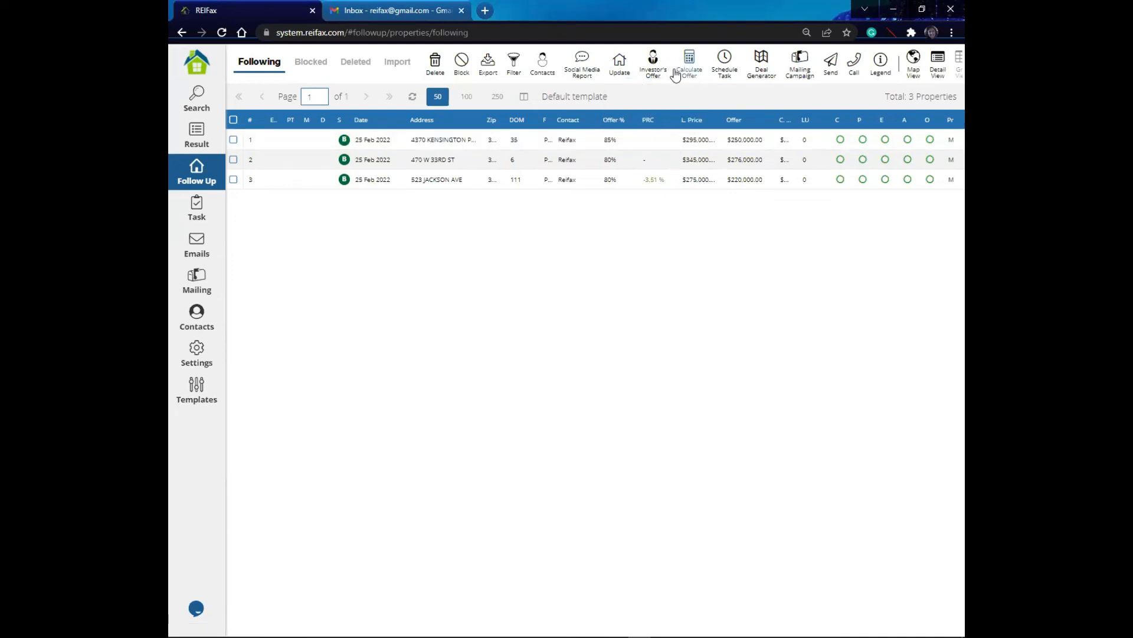
{"action": "left_click", "coordinate": [676, 166]}
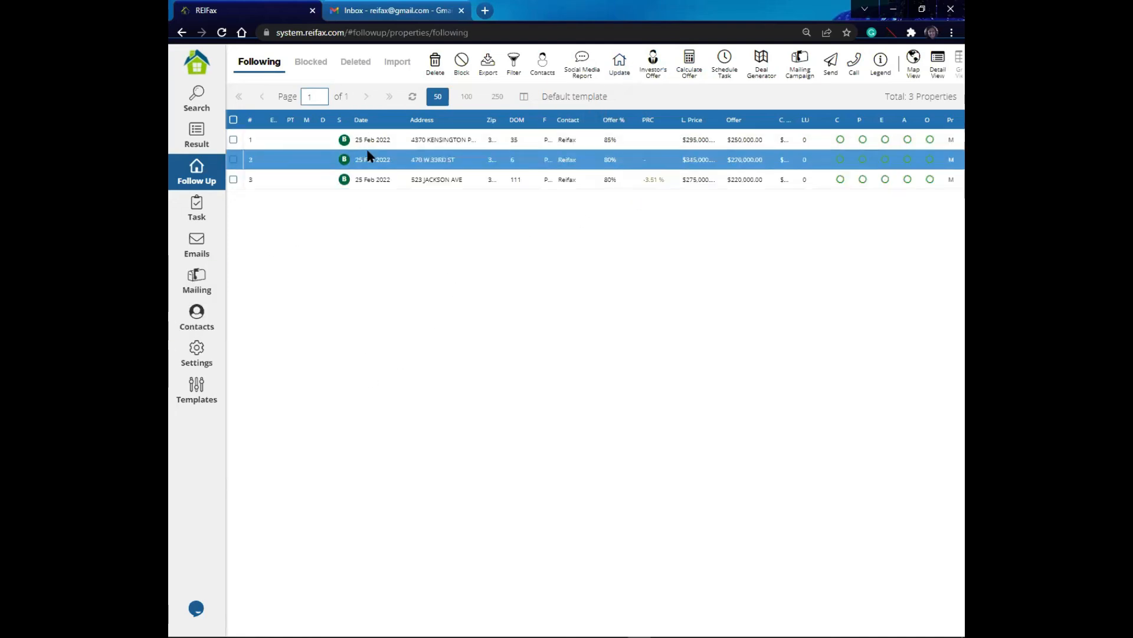
{"action": "left_click", "coordinate": [416, 148]}
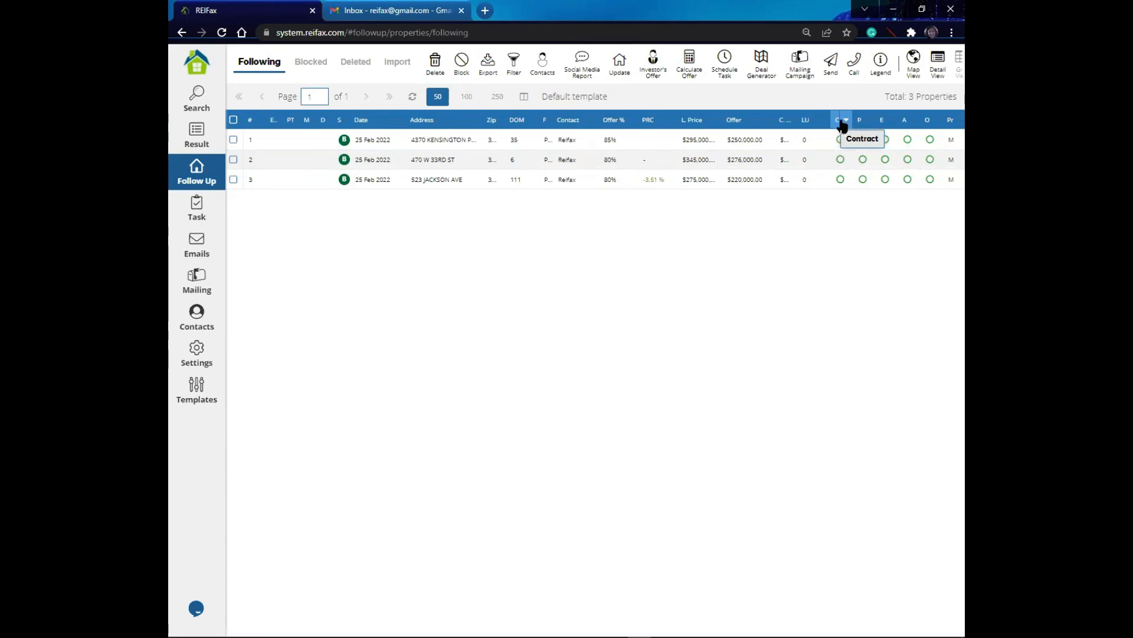
{"action": "left_click", "coordinate": [948, 142]}
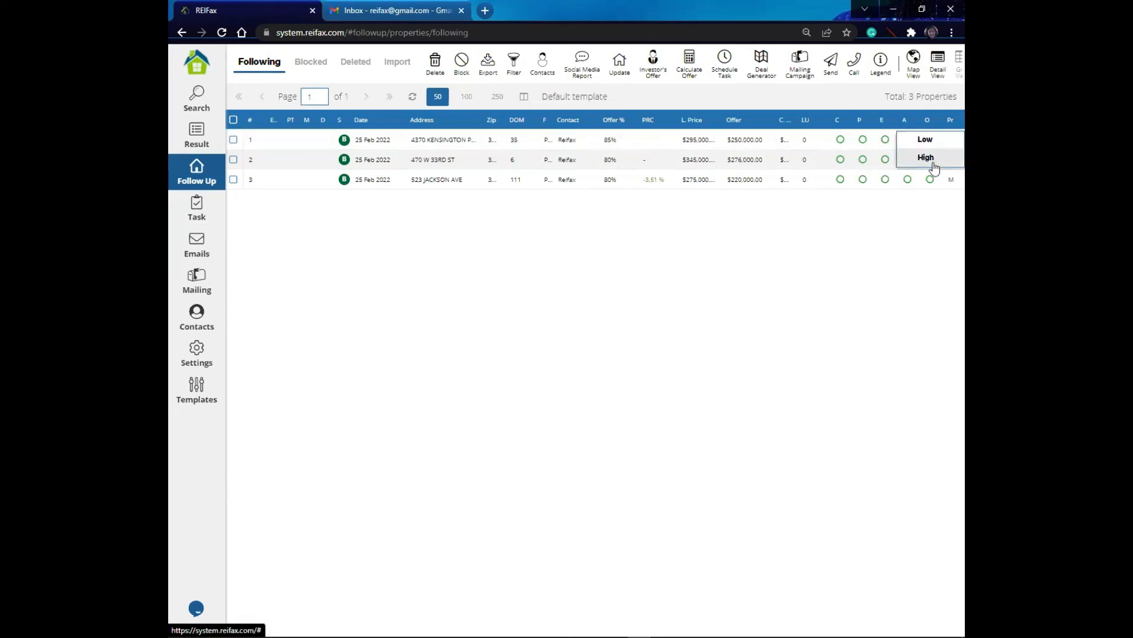
{"action": "left_click", "coordinate": [927, 158]}
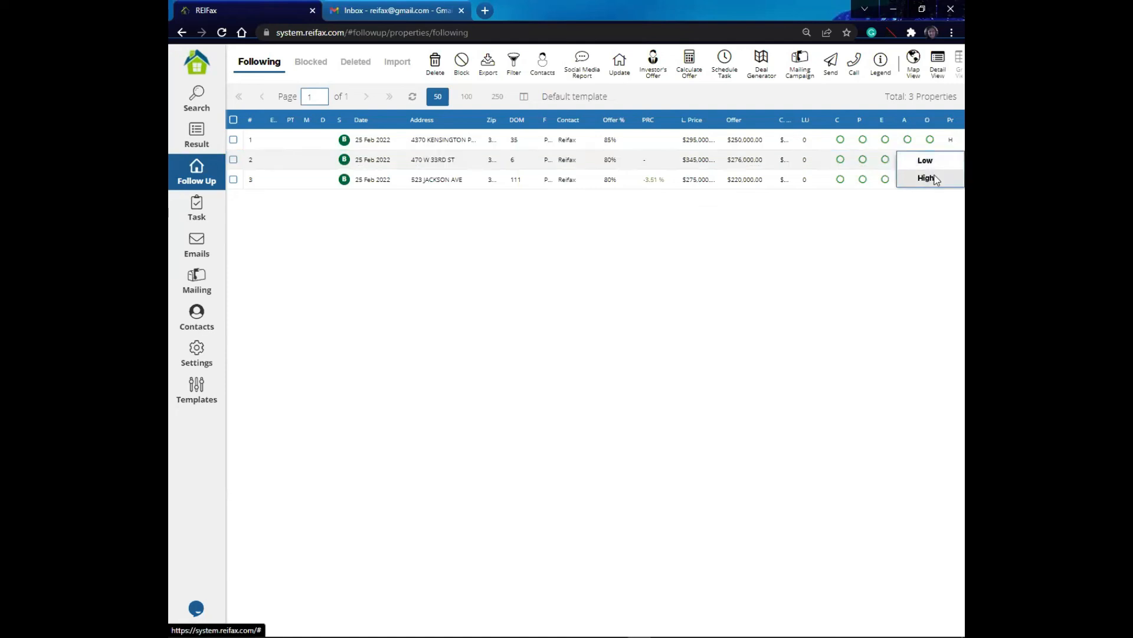
{"action": "left_click", "coordinate": [926, 180]}
{"action": "left_click", "coordinate": [948, 183]}
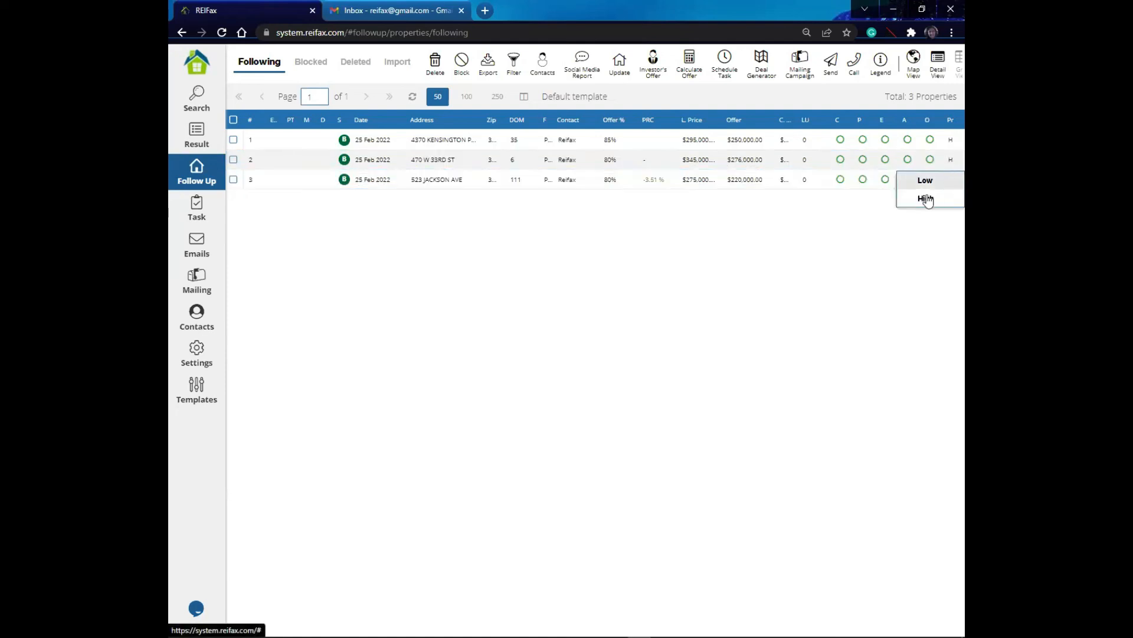
{"action": "left_click", "coordinate": [928, 199]}
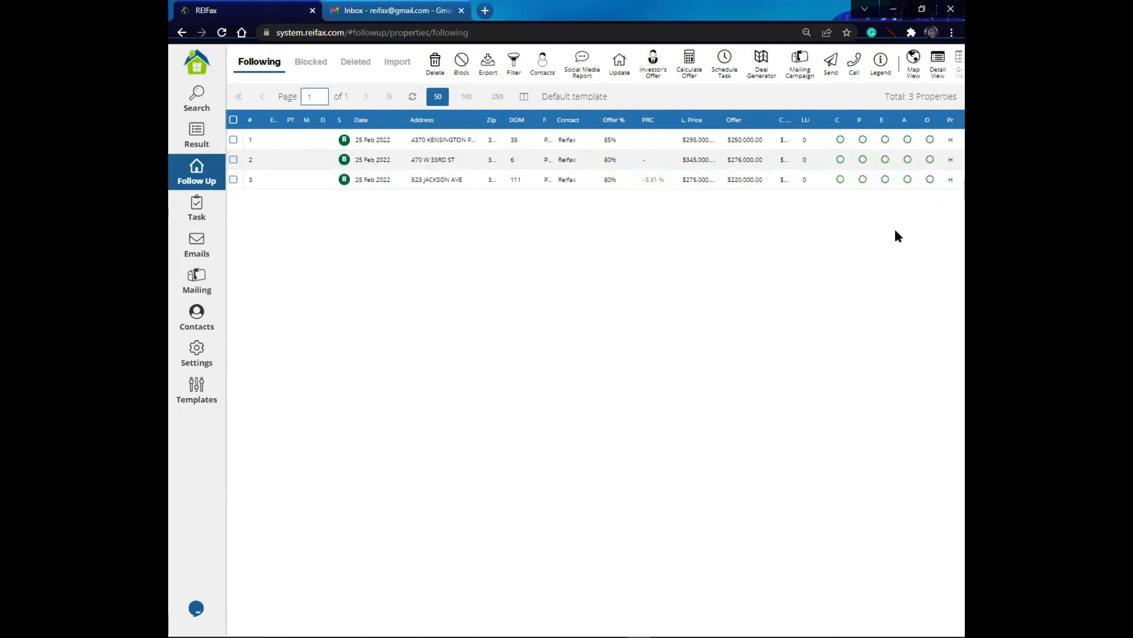
Step: Load the Default Status view grid template
{"action": "left_click", "coordinate": [942, 167]}
{"action": "left_click", "coordinate": [409, 180]}
{"action": "left_click", "coordinate": [524, 98]}
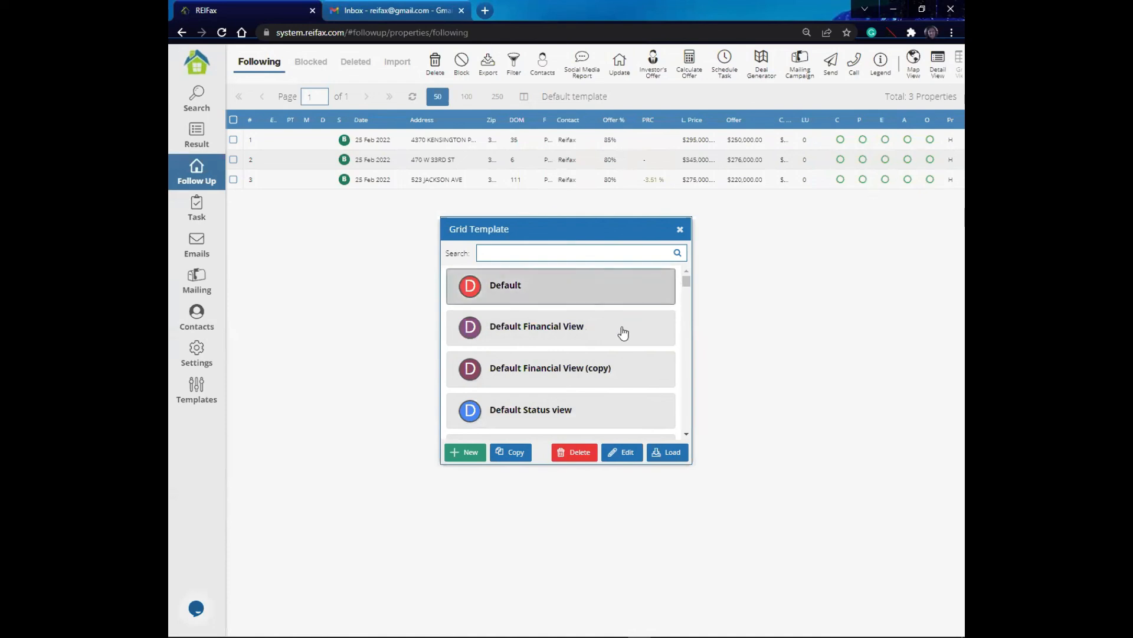
{"action": "left_click", "coordinate": [555, 381]}
{"action": "left_click", "coordinate": [544, 415]}
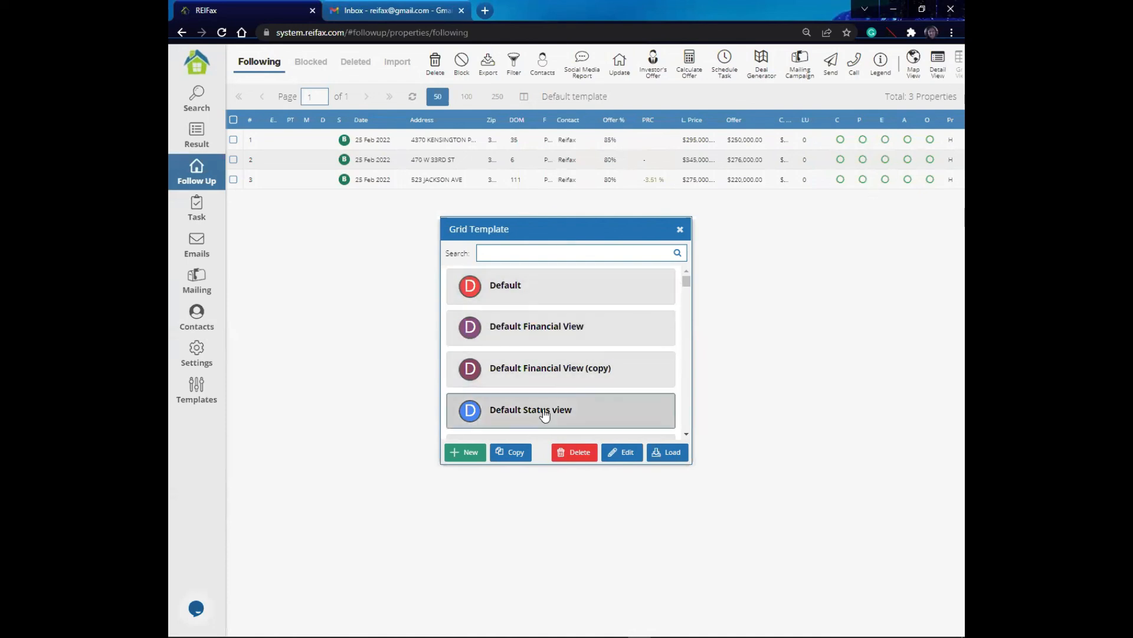
{"action": "left_click", "coordinate": [676, 453]}
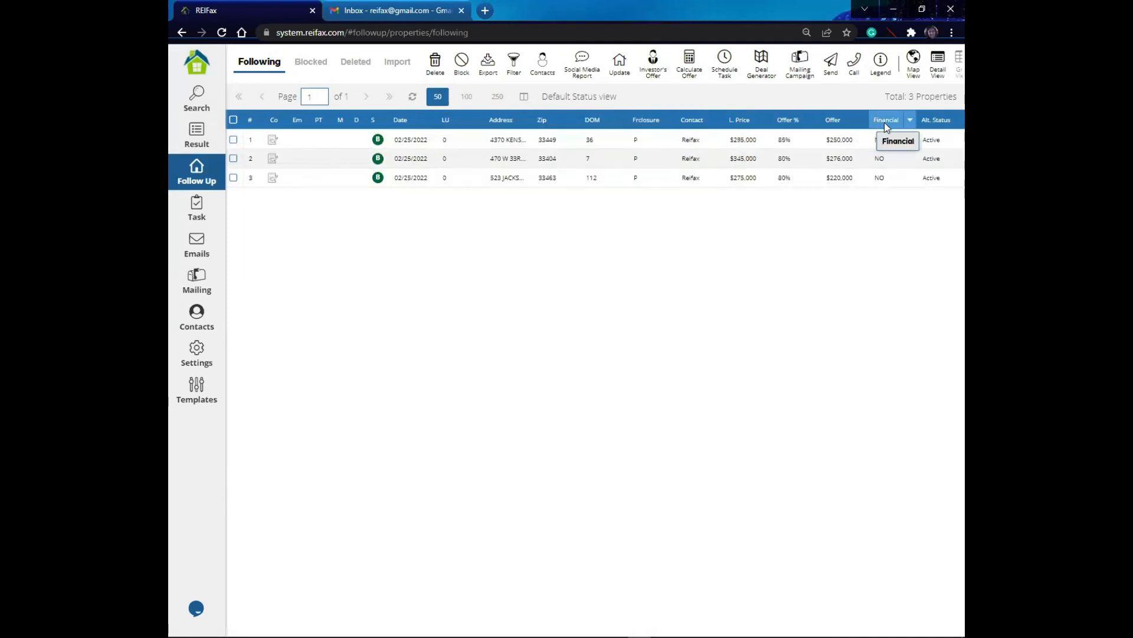
Step: Examine the Financial and Alt. Status columns of the listed properties
{"action": "left_click", "coordinate": [890, 141]}
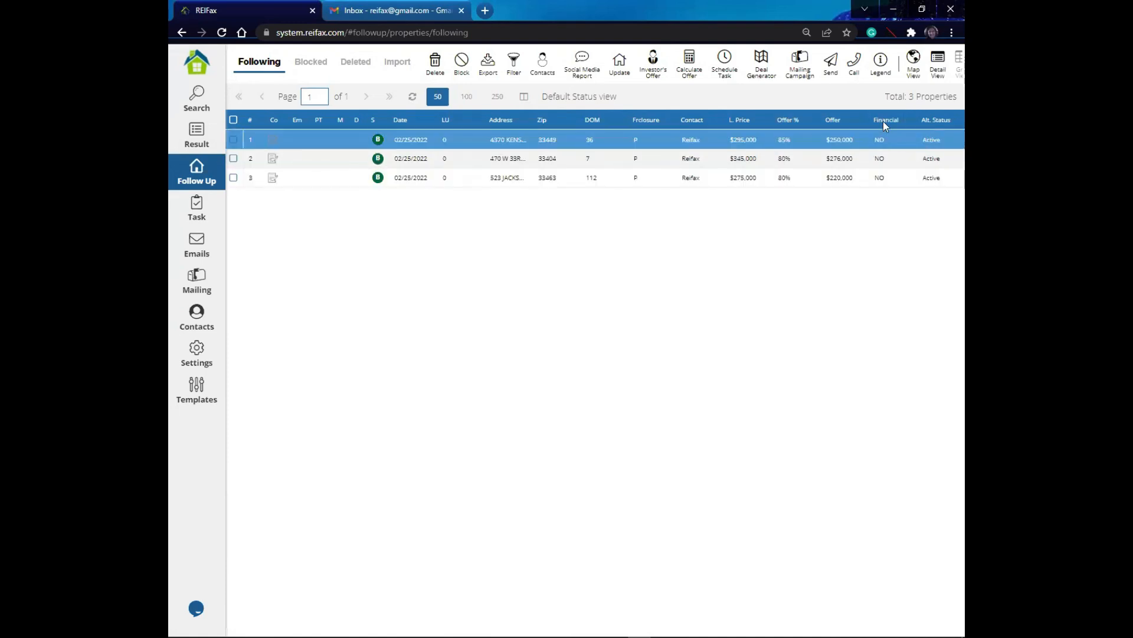
{"action": "left_click", "coordinate": [889, 137]}
{"action": "left_click", "coordinate": [931, 176]}
{"action": "left_click", "coordinate": [936, 165]}
{"action": "left_click", "coordinate": [940, 136]}
{"action": "left_click", "coordinate": [933, 153]}
{"action": "left_click", "coordinate": [936, 143]}
{"action": "left_click", "coordinate": [935, 139]}
{"action": "left_click", "coordinate": [931, 161]}
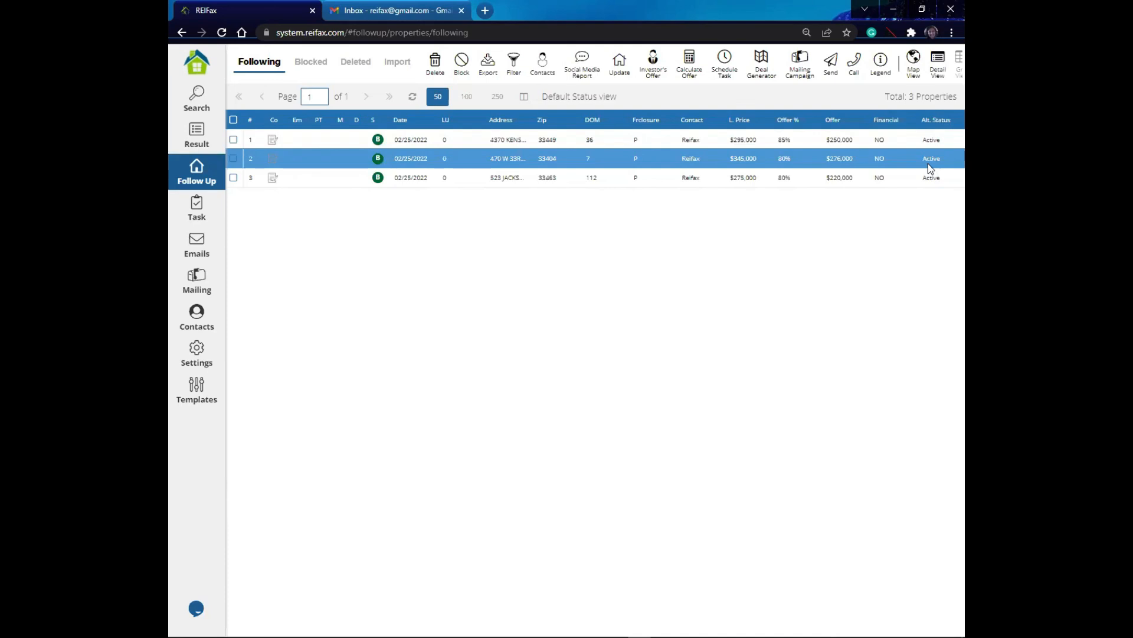
{"action": "left_click", "coordinate": [934, 146]}
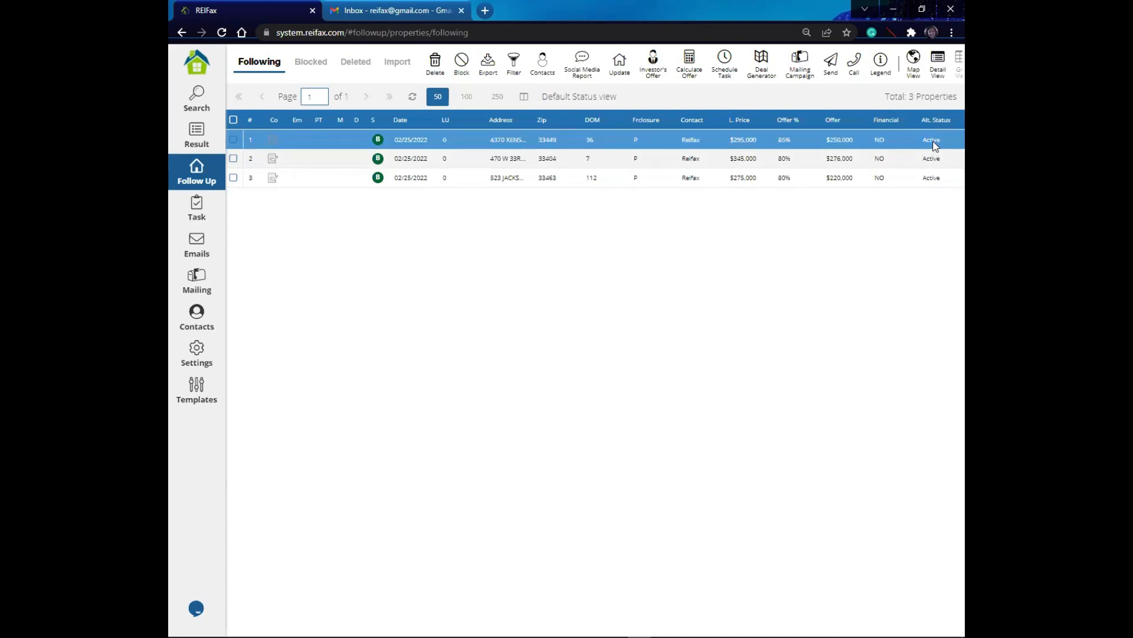
{"action": "double_click", "coordinate": [935, 145]}
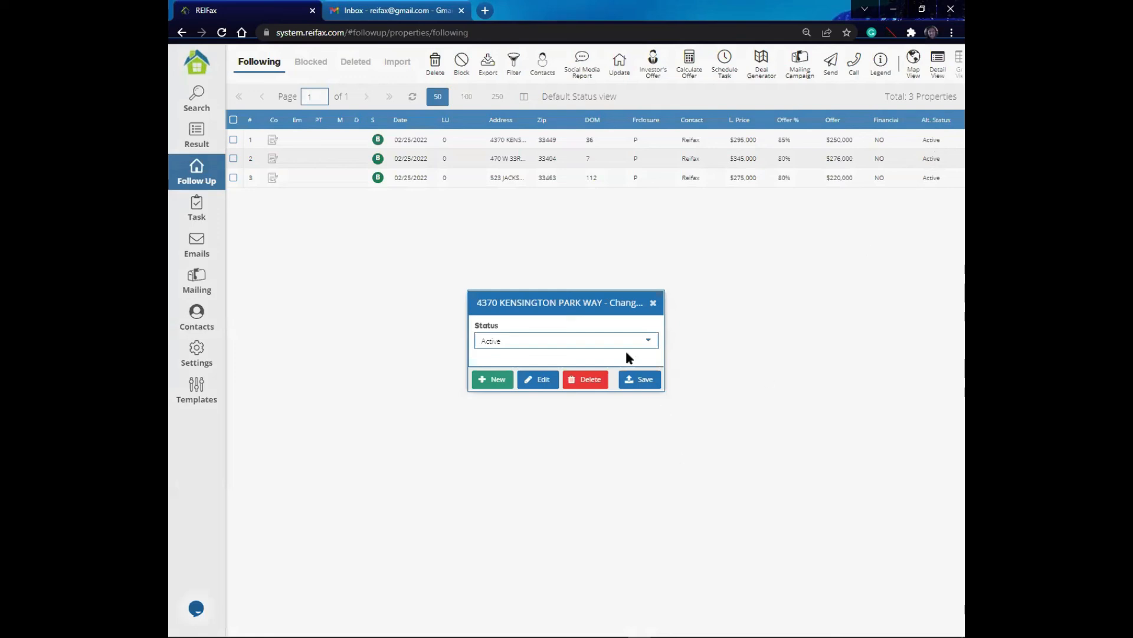
{"action": "left_click", "coordinate": [648, 342]}
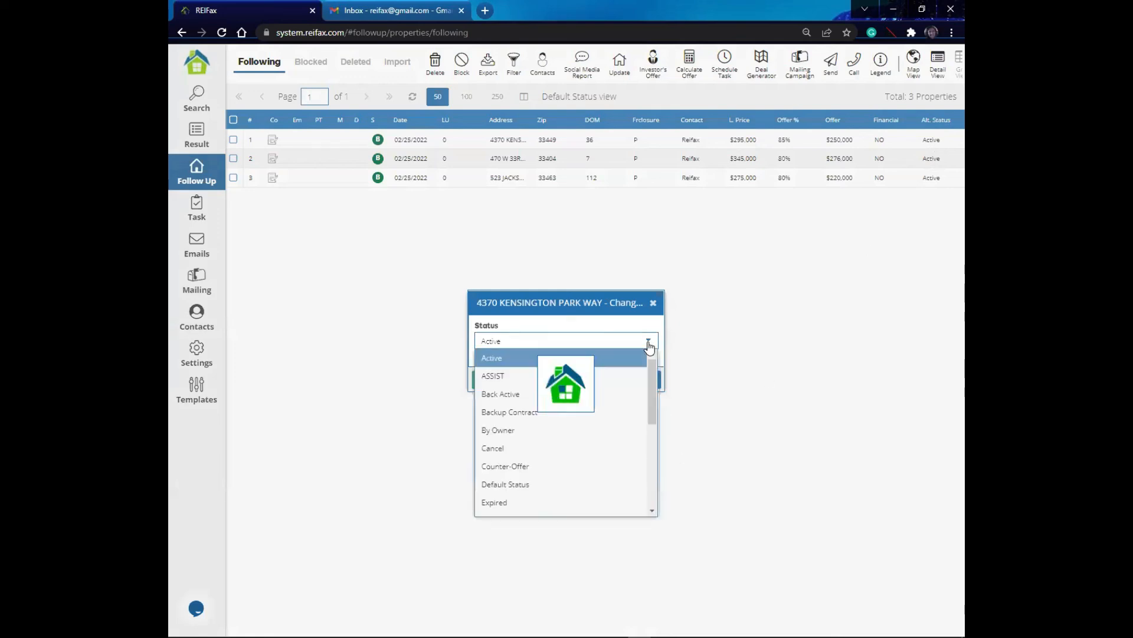
{"action": "left_click_drag", "start_coordinate": [655, 383], "coordinate": [648, 444]}
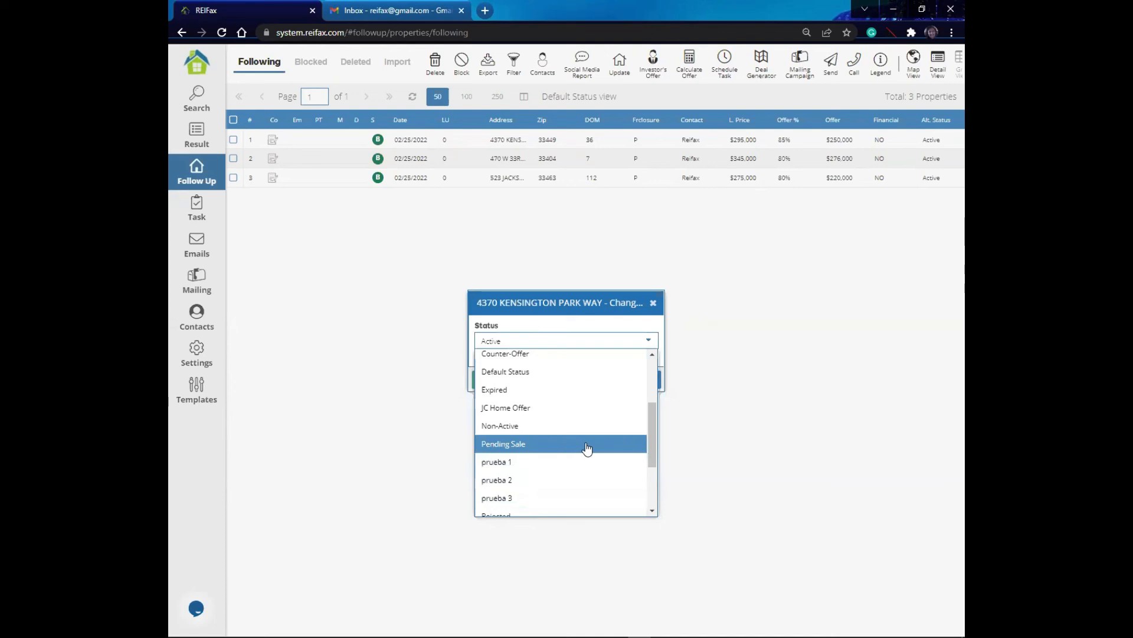
{"action": "left_click_drag", "start_coordinate": [649, 438], "coordinate": [649, 475]}
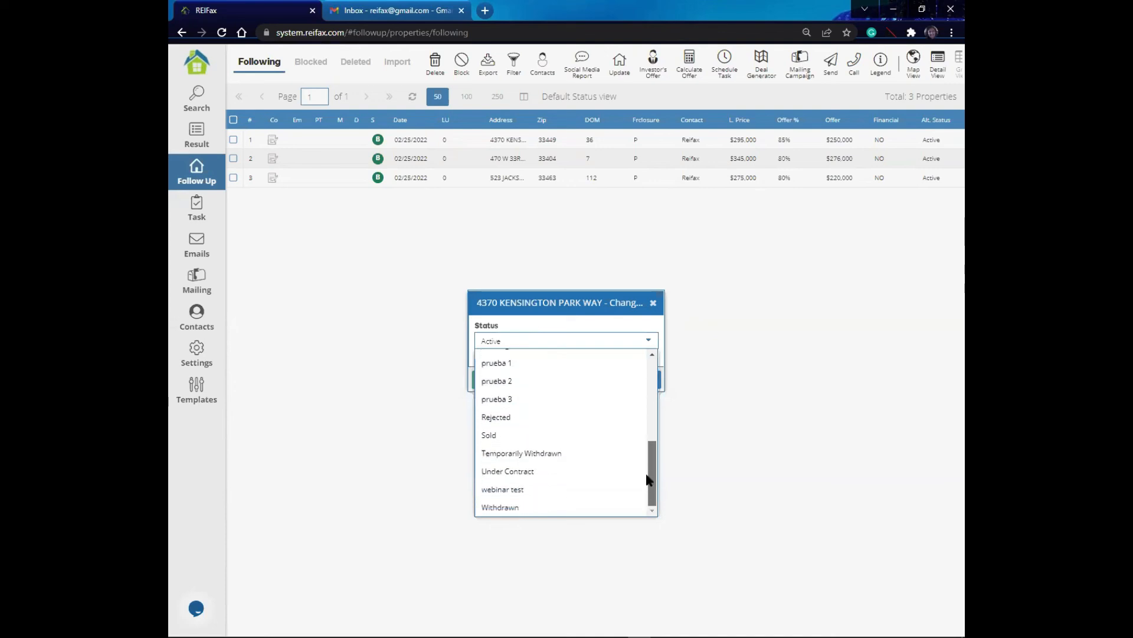
{"action": "scroll", "coordinate": [610, 401], "scroll_direction": "up", "scroll_amount": 5}
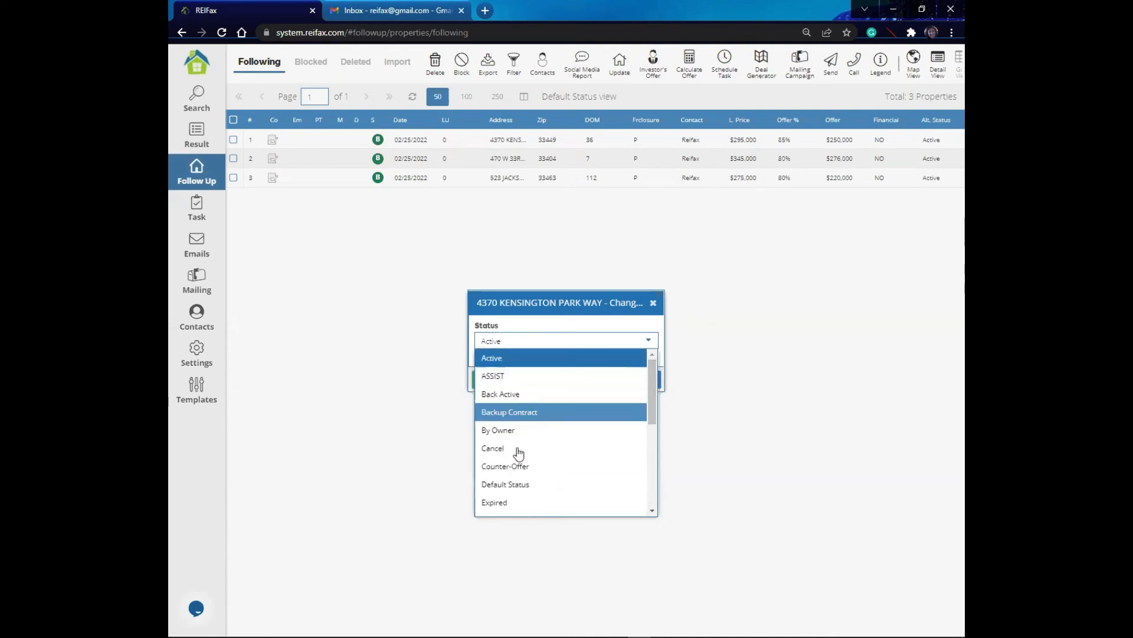
{"action": "scroll", "coordinate": [652, 405], "scroll_direction": "down", "scroll_amount": 3}
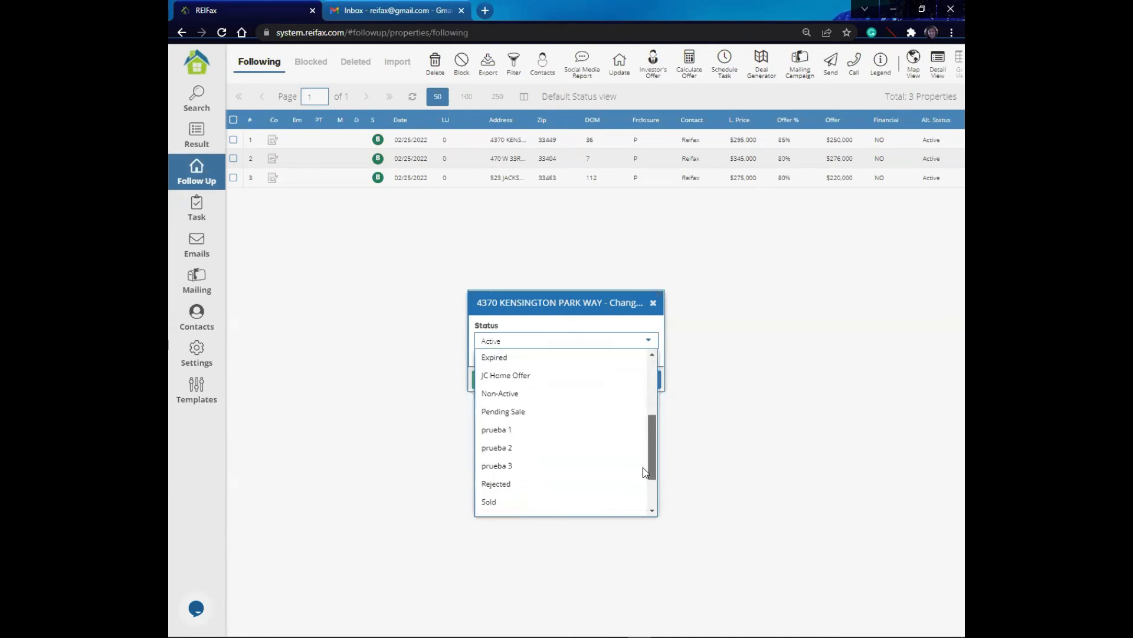
{"action": "left_click", "coordinate": [676, 412]}
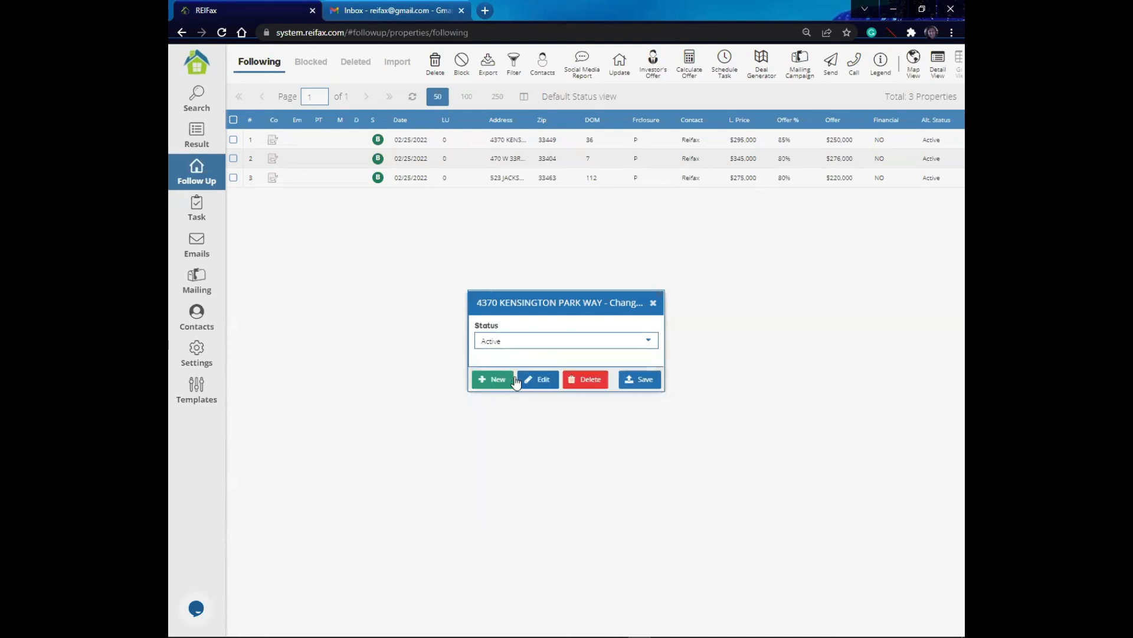
{"action": "left_click", "coordinate": [648, 342]}
{"action": "left_click_drag", "start_coordinate": [653, 392], "coordinate": [646, 431]}
{"action": "left_click", "coordinate": [564, 437]}
{"action": "left_click", "coordinate": [643, 381]}
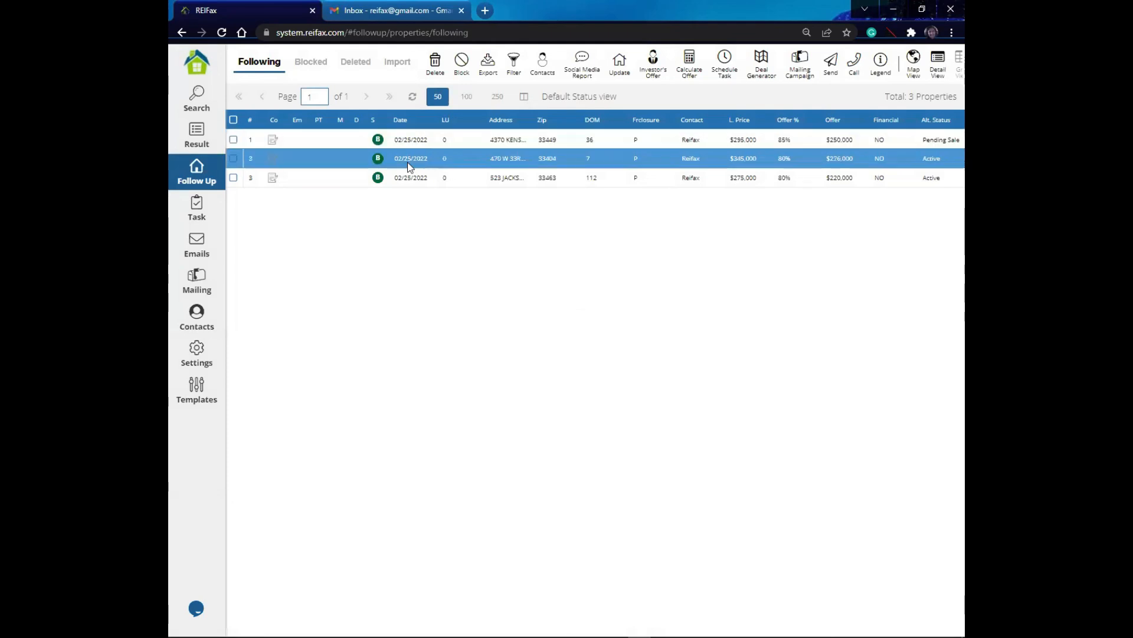
Step: Select all three properties and update their alt. status to Sold
{"action": "left_click", "coordinate": [233, 140]}
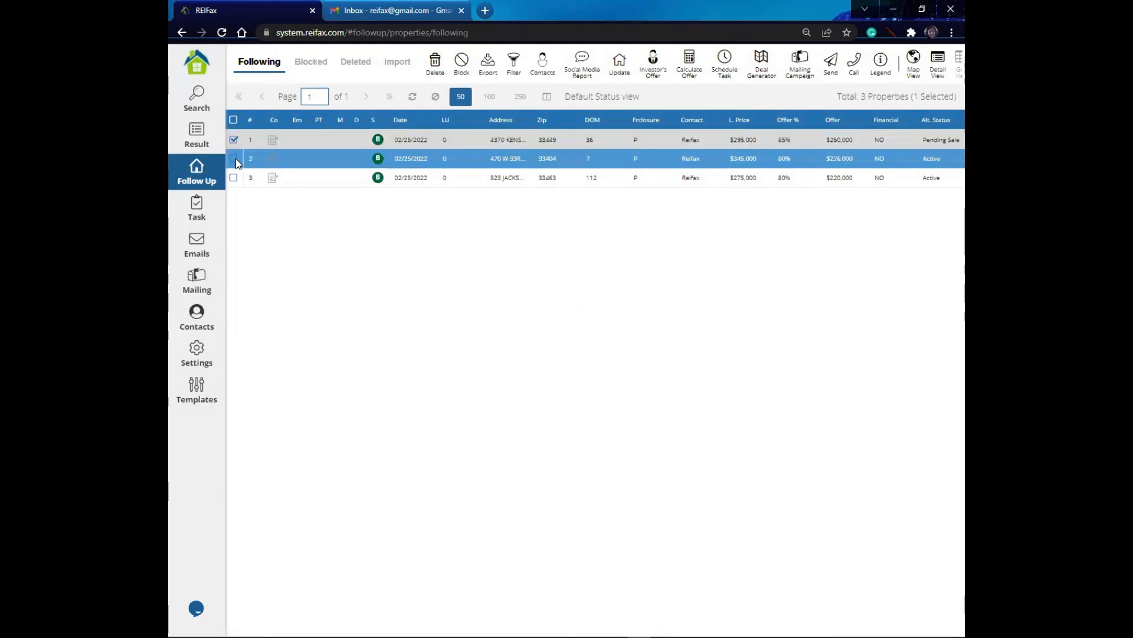
{"action": "left_click", "coordinate": [234, 158]}
{"action": "left_click", "coordinate": [234, 177]}
{"action": "left_click", "coordinate": [618, 68]}
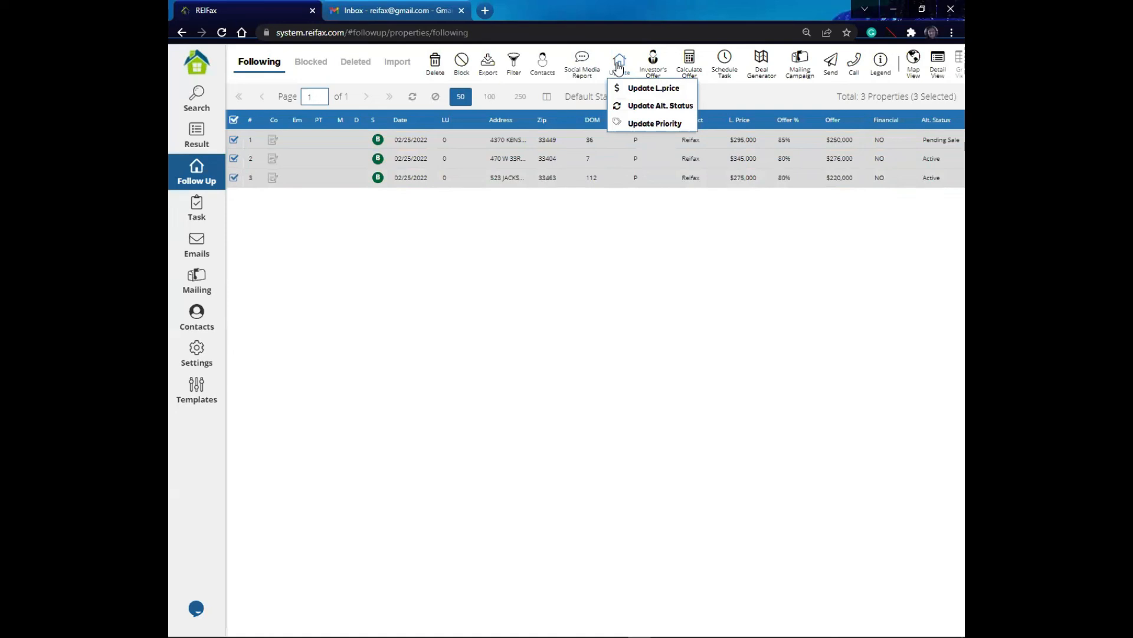
{"action": "left_click", "coordinate": [654, 106]}
{"action": "left_click", "coordinate": [649, 343]}
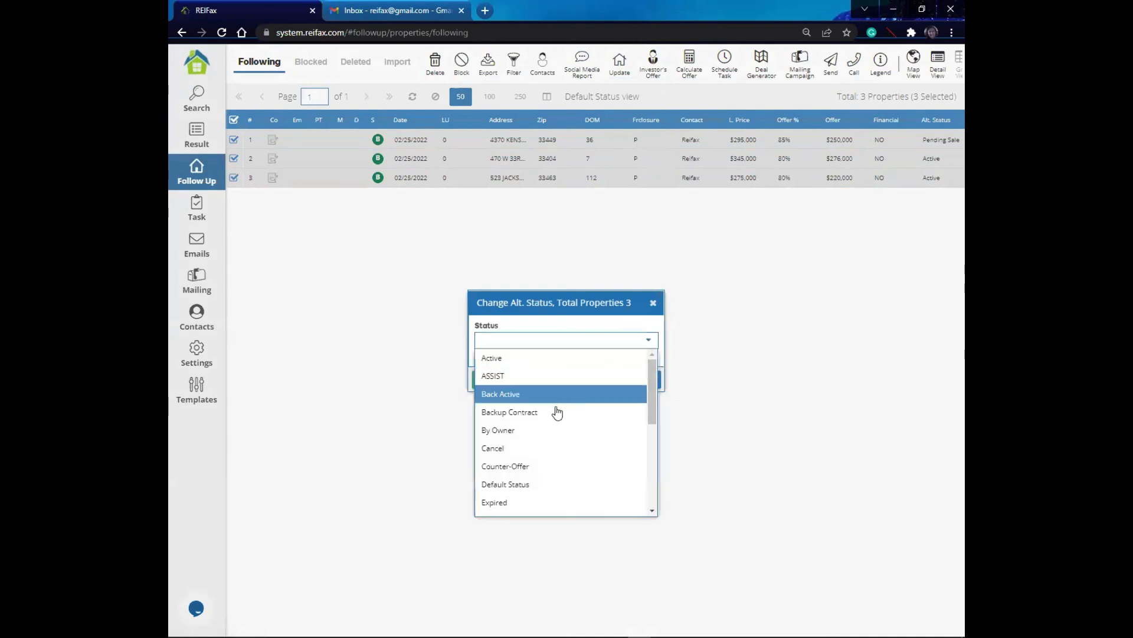
{"action": "scroll", "coordinate": [555, 422], "scroll_direction": "down", "scroll_amount": 3}
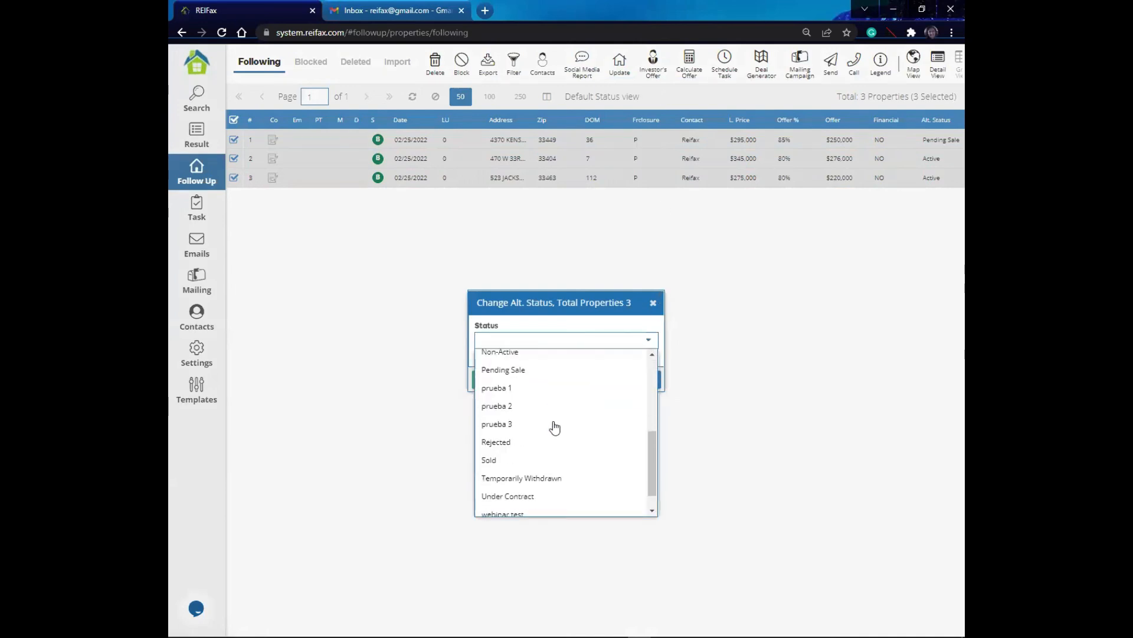
{"action": "scroll", "coordinate": [553, 425], "scroll_direction": "down", "scroll_amount": 1}
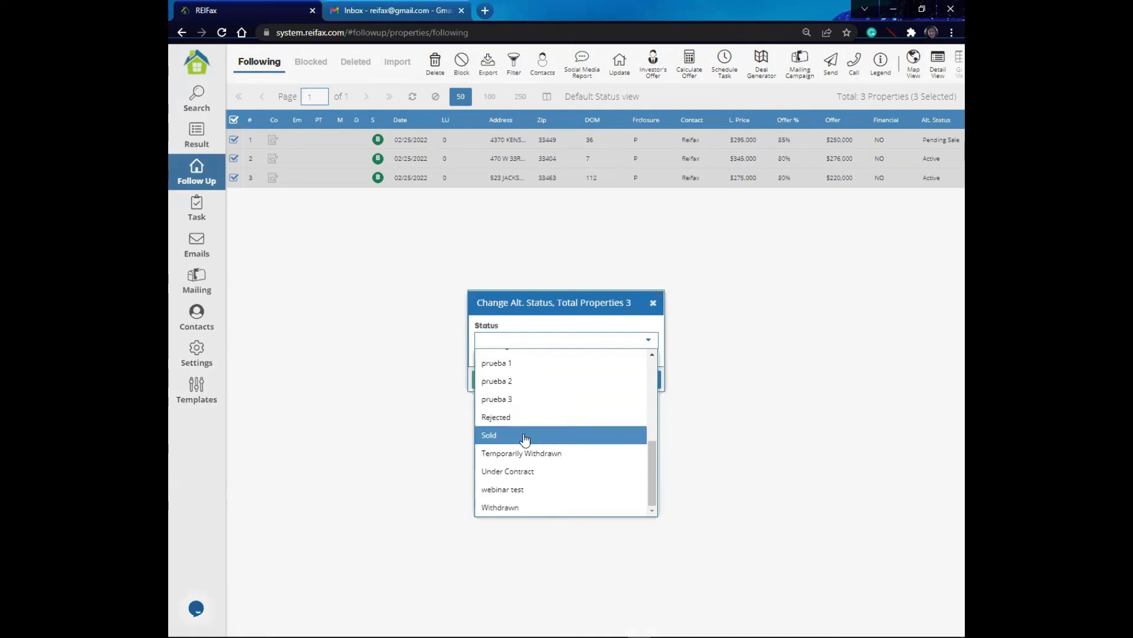
{"action": "left_click", "coordinate": [525, 437]}
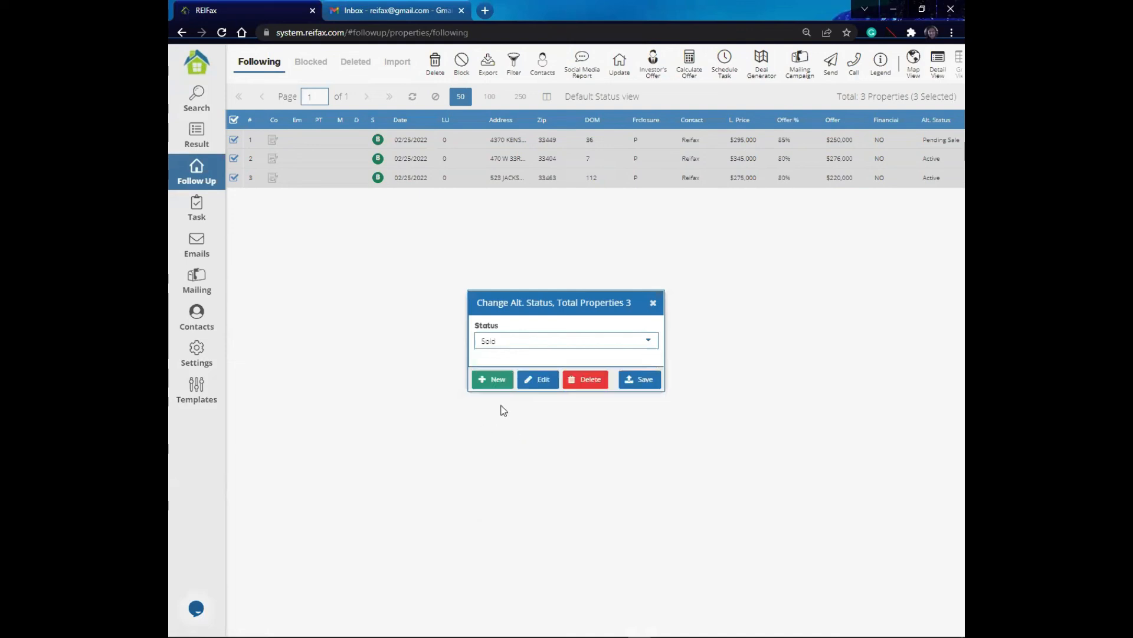
{"action": "left_click", "coordinate": [632, 380]}
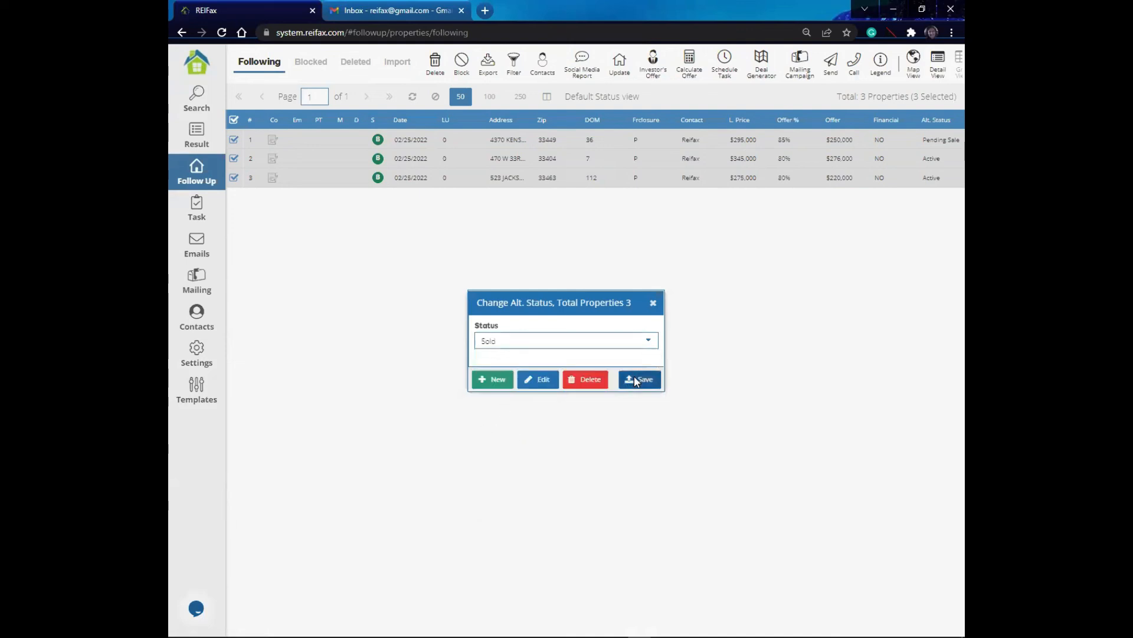
{"action": "left_click", "coordinate": [931, 179]}
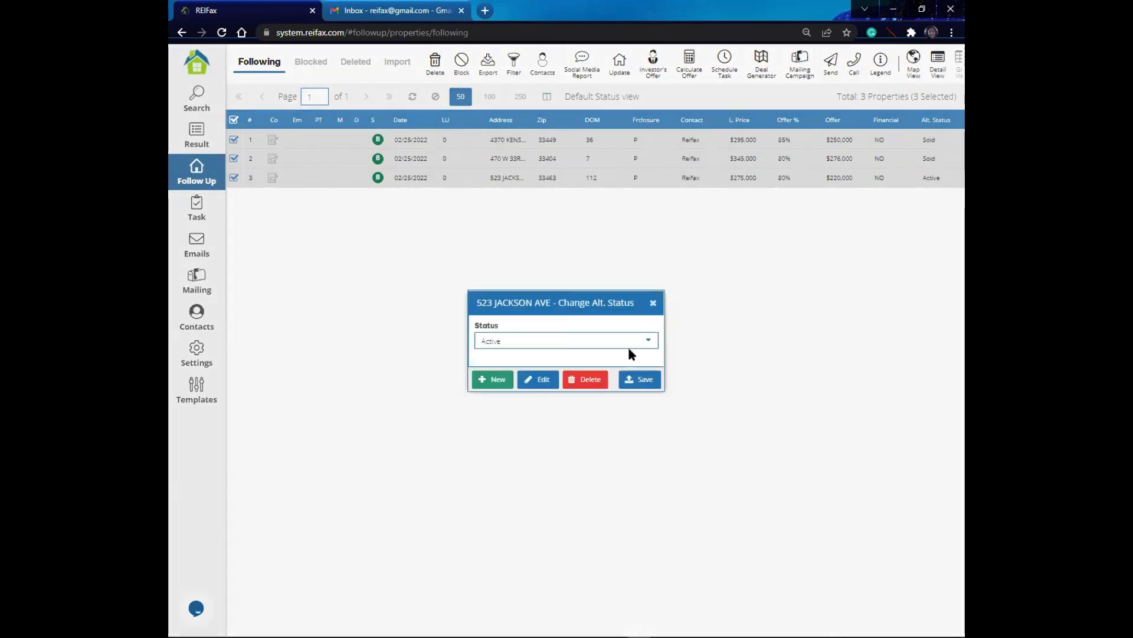
{"action": "left_click", "coordinate": [648, 345]}
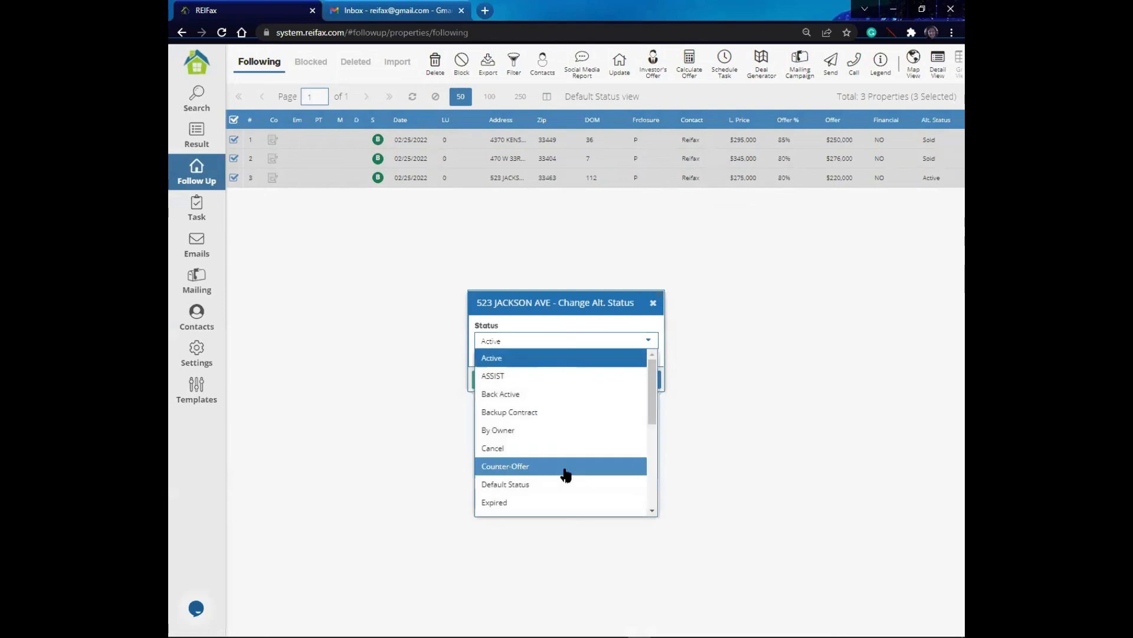
{"action": "scroll", "coordinate": [562, 472], "scroll_direction": "down", "scroll_amount": 5}
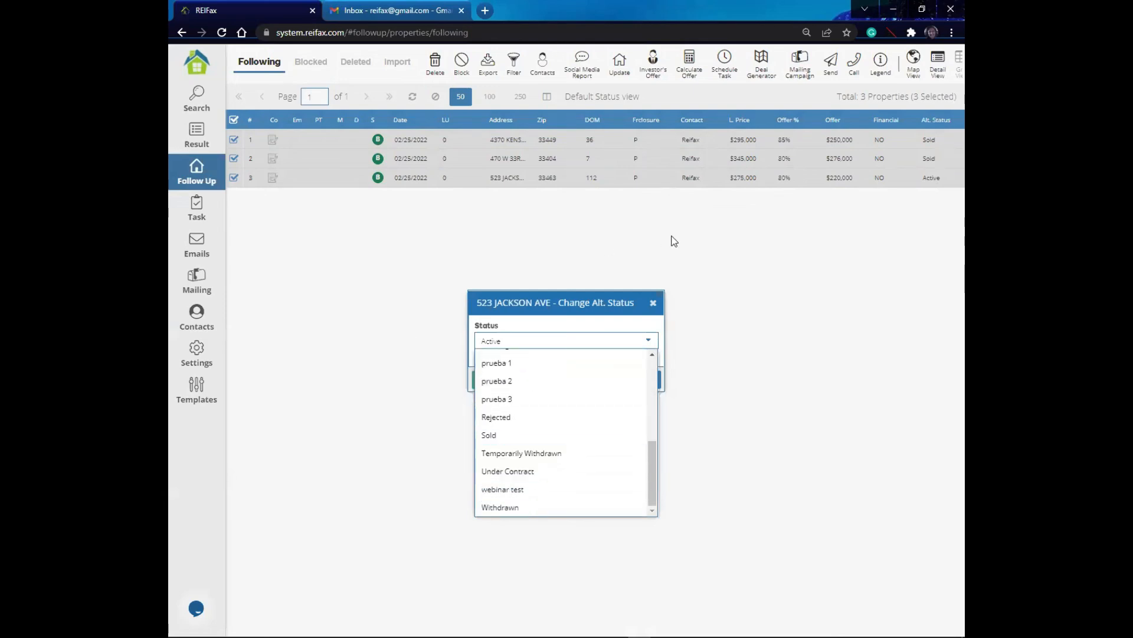
{"action": "left_click", "coordinate": [653, 303]}
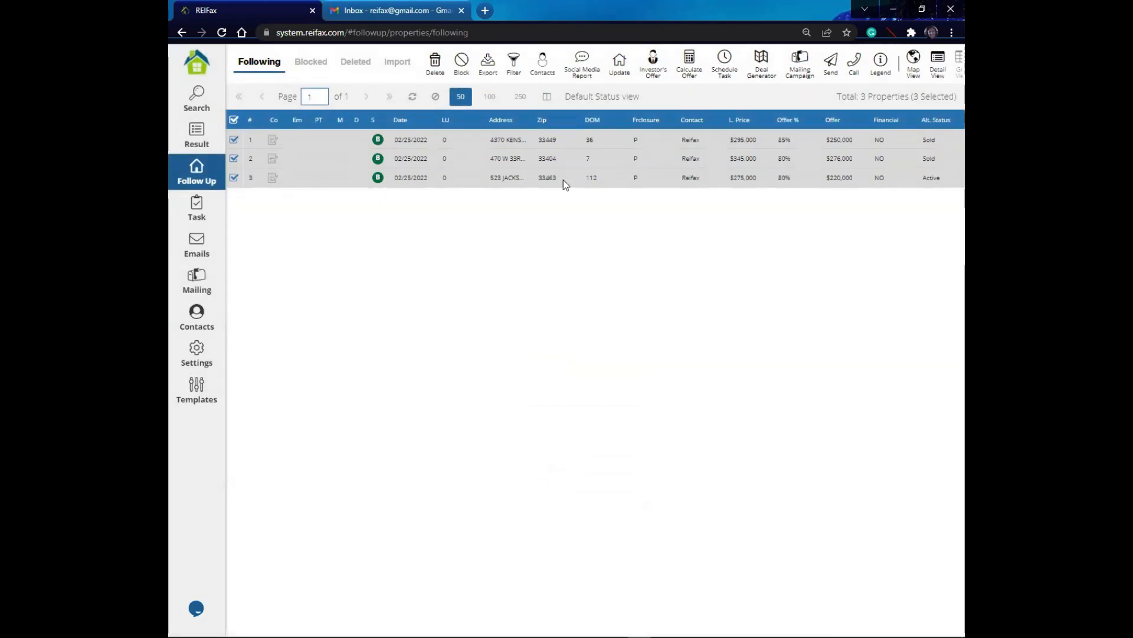
Step: Update the alt. status of all three selected properties to Under Contract
{"action": "left_click", "coordinate": [620, 62]}
{"action": "left_click", "coordinate": [640, 107]}
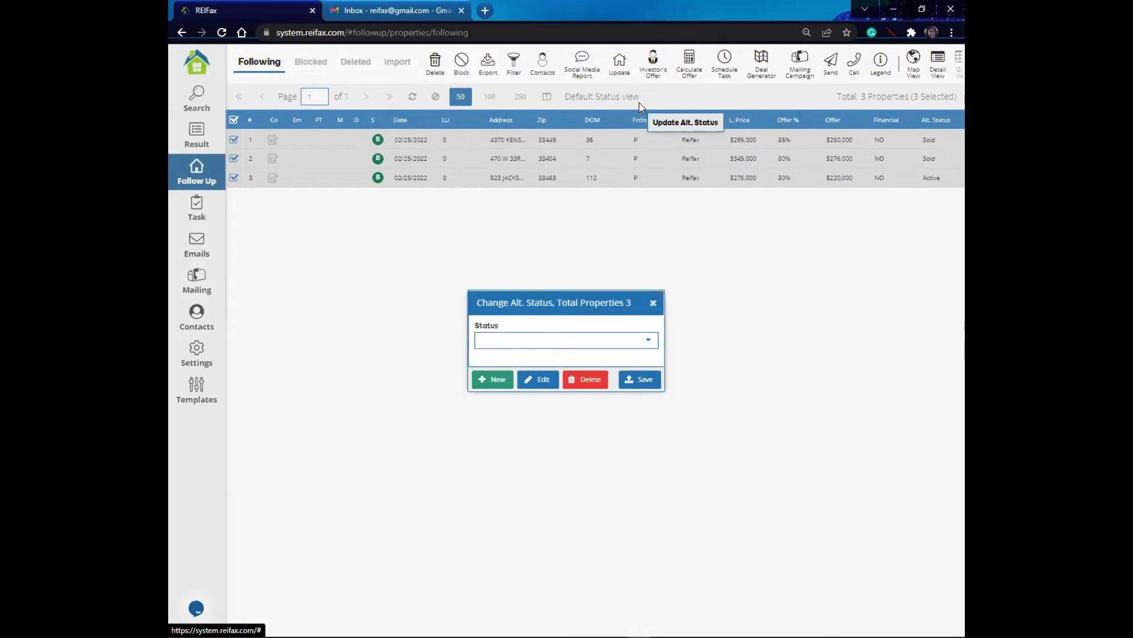
{"action": "left_click", "coordinate": [647, 340]}
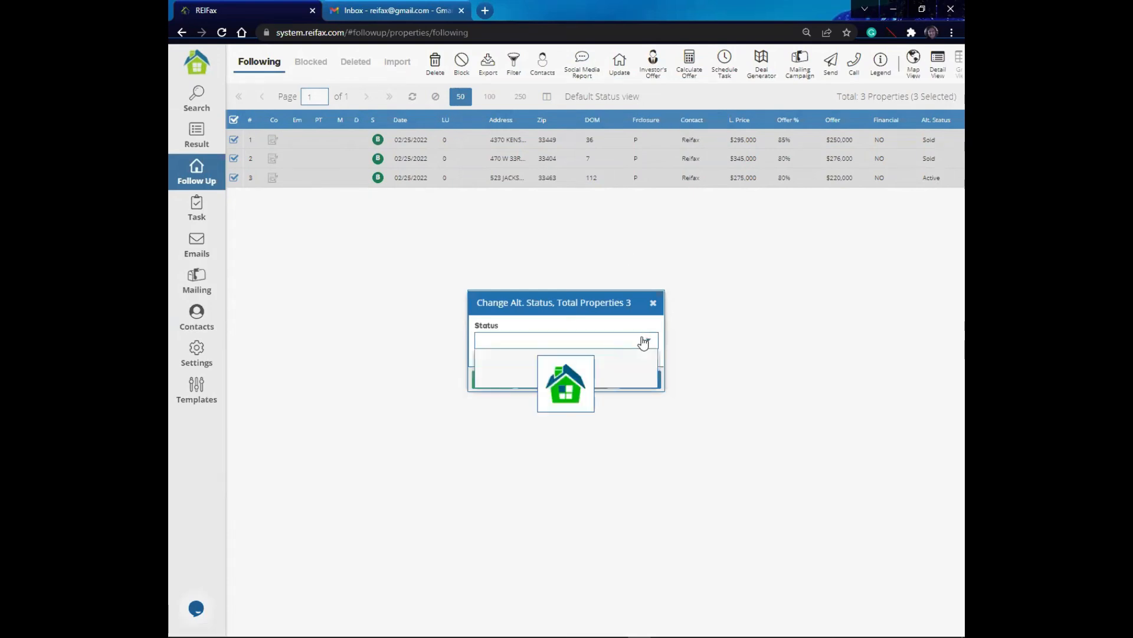
{"action": "left_click_drag", "start_coordinate": [651, 379], "coordinate": [652, 472]}
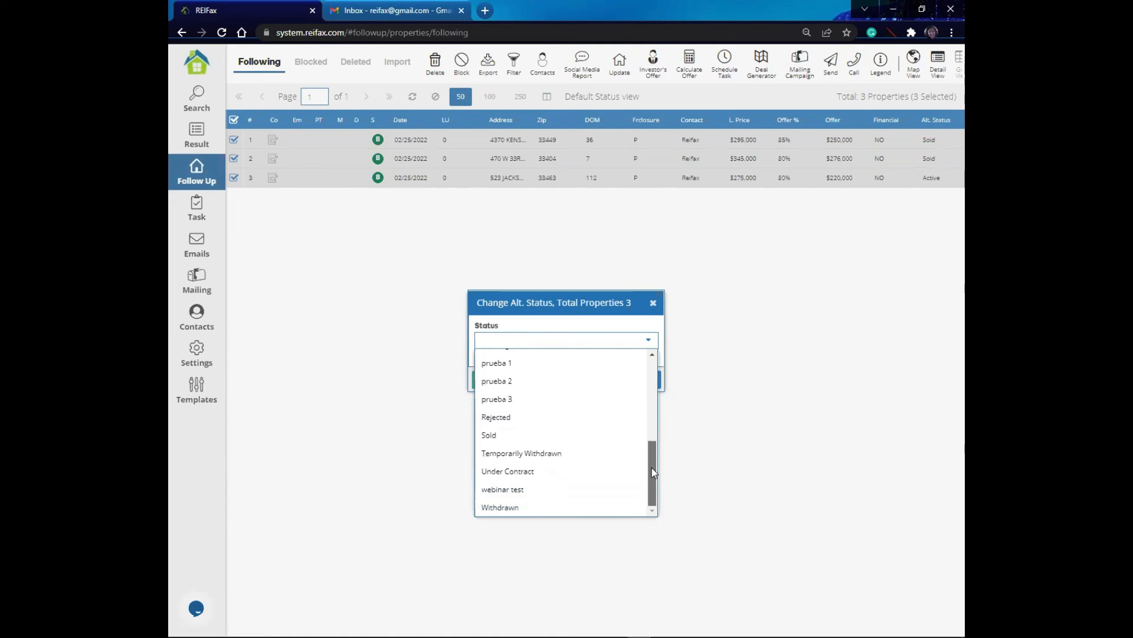
{"action": "left_click", "coordinate": [594, 471]}
{"action": "left_click", "coordinate": [642, 382]}
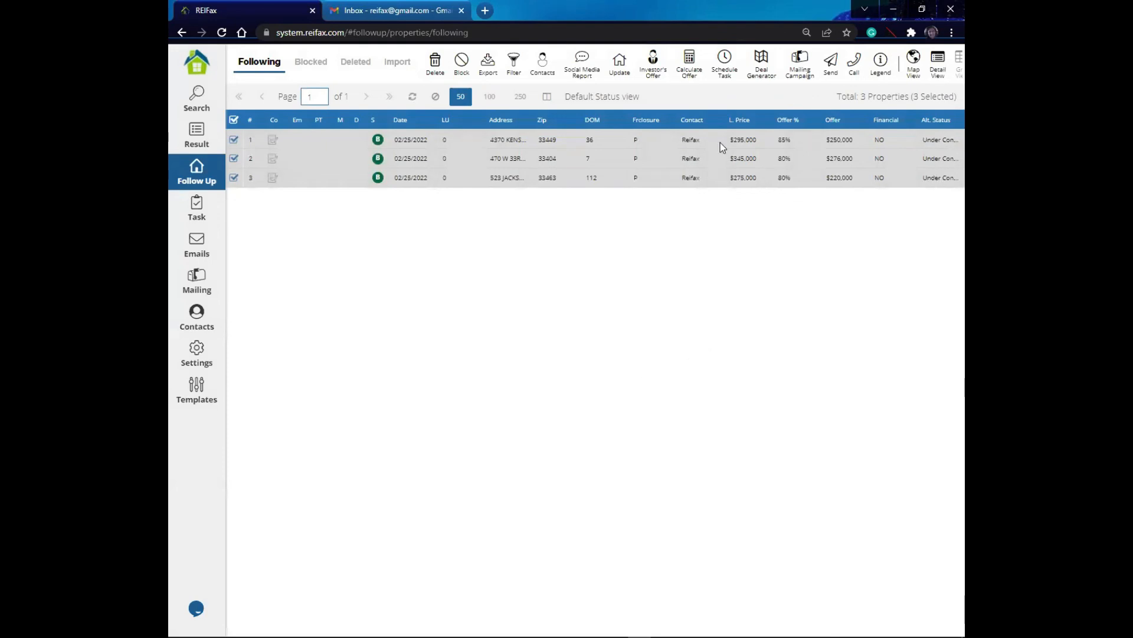
{"action": "left_click", "coordinate": [945, 144]}
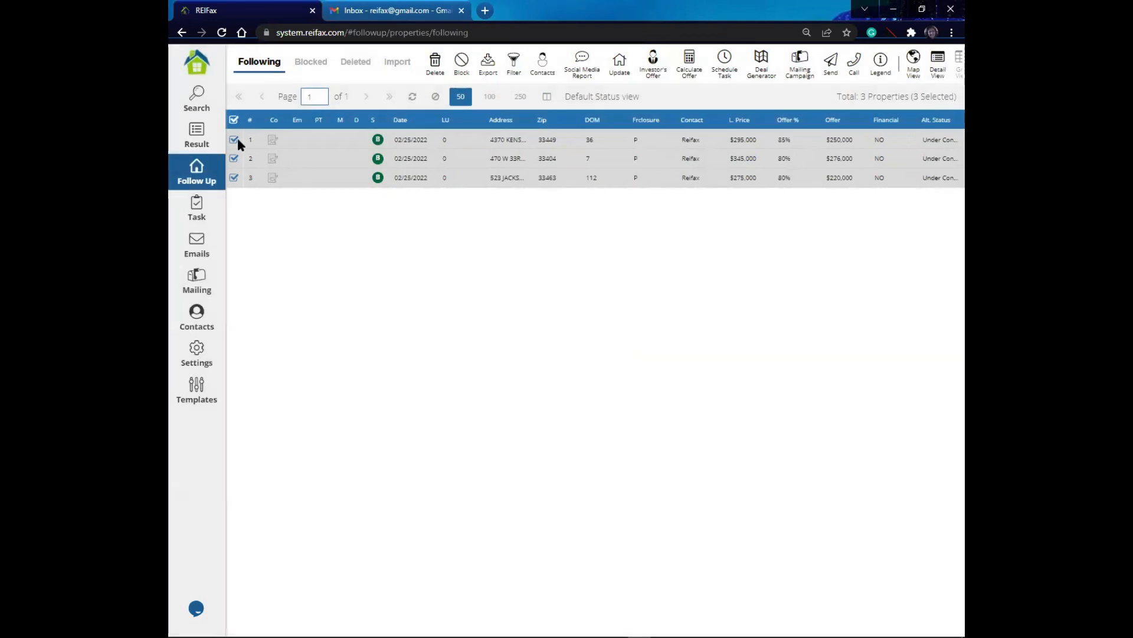
{"action": "left_click", "coordinate": [619, 62]}
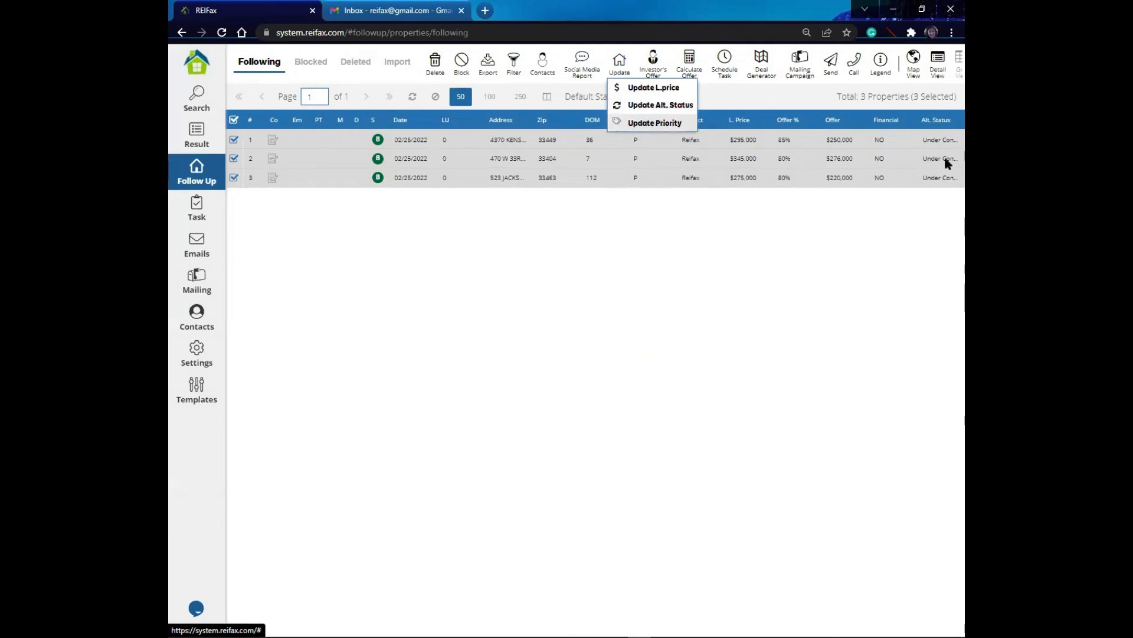
{"action": "left_click", "coordinate": [710, 93]}
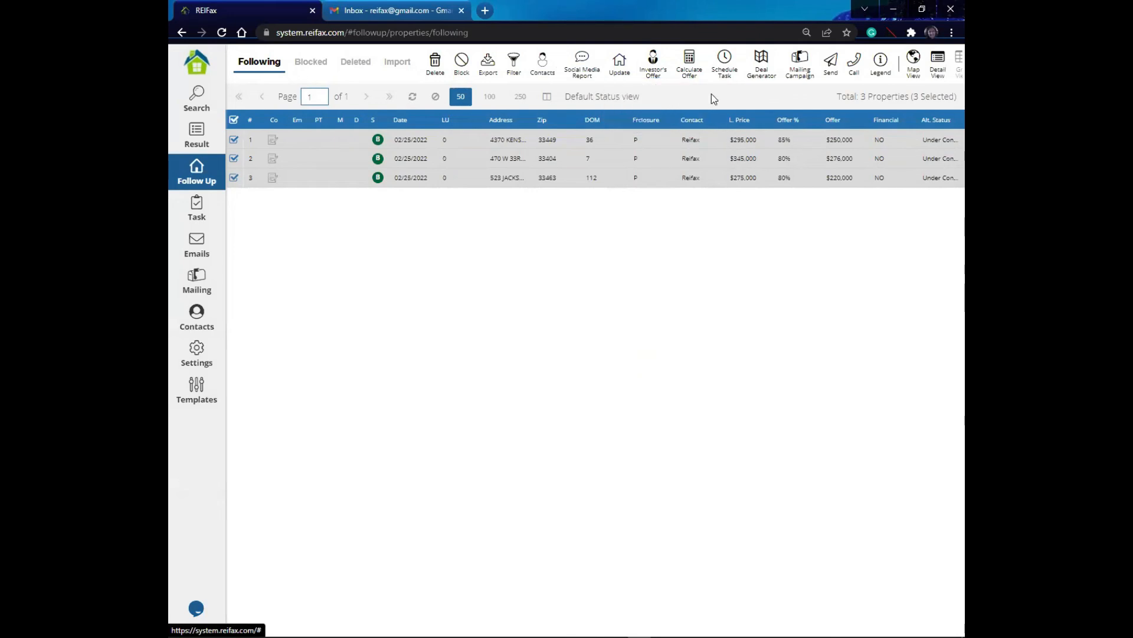
Step: Load the Default grid template for the property list
{"action": "left_click", "coordinate": [545, 98]}
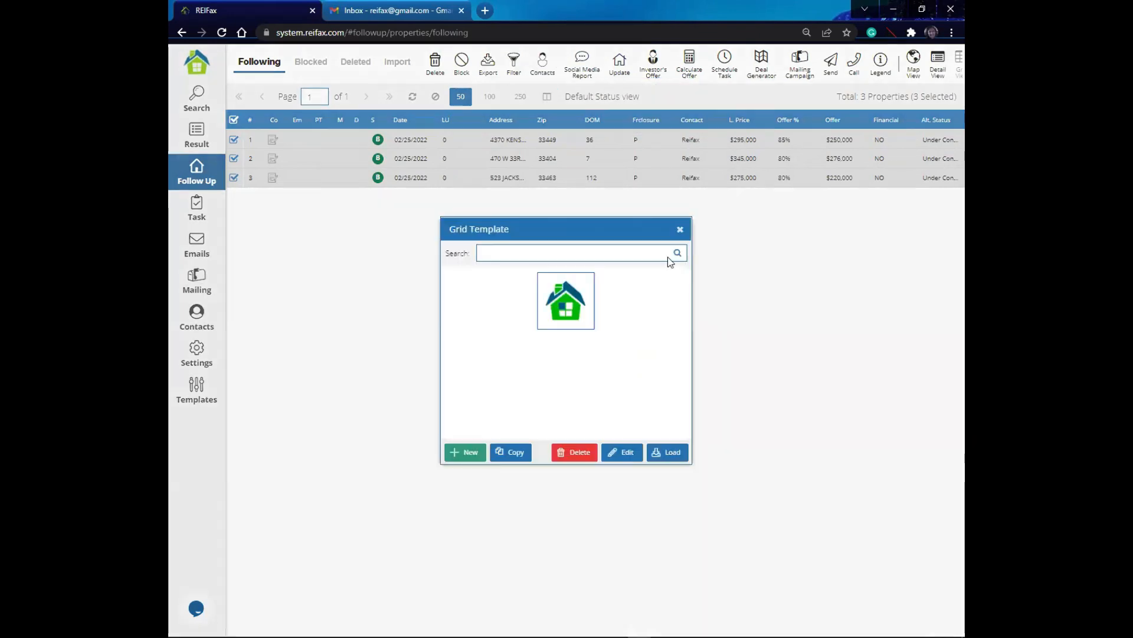
{"action": "left_click", "coordinate": [589, 296]}
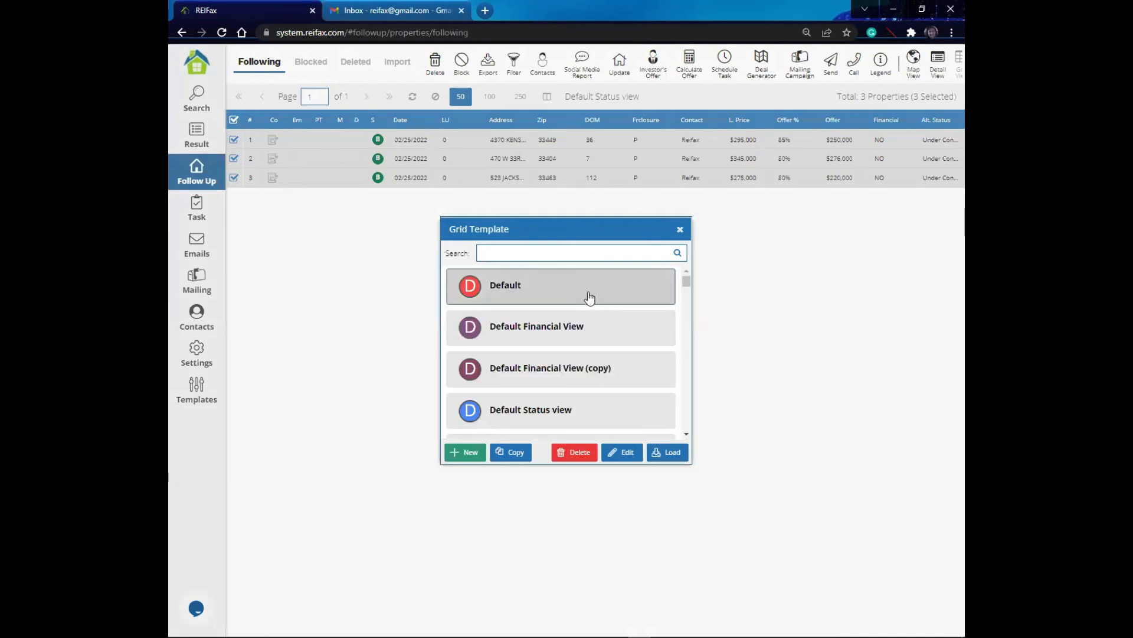
{"action": "left_click", "coordinate": [673, 452]}
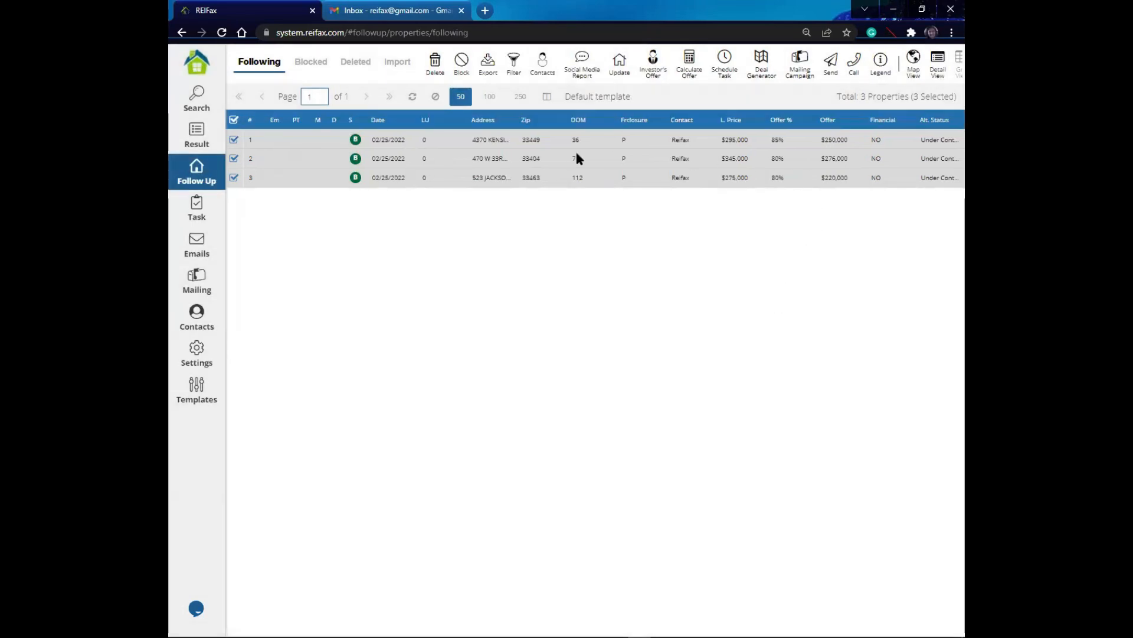
{"action": "left_click", "coordinate": [547, 97]}
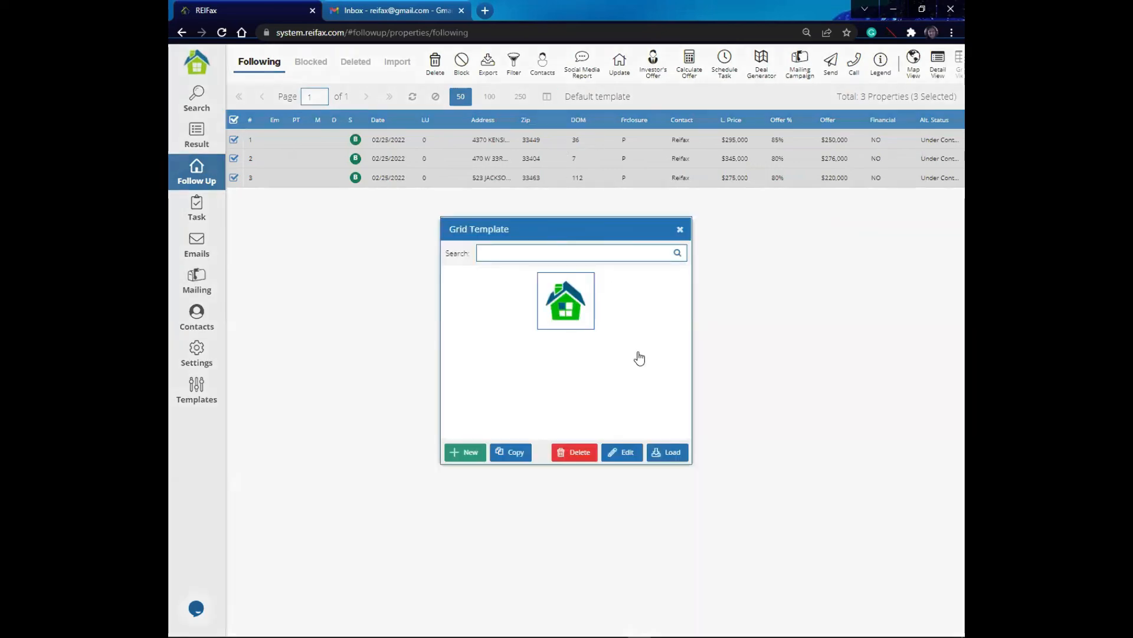
{"action": "left_click", "coordinate": [534, 298]}
{"action": "left_click", "coordinate": [670, 455]}
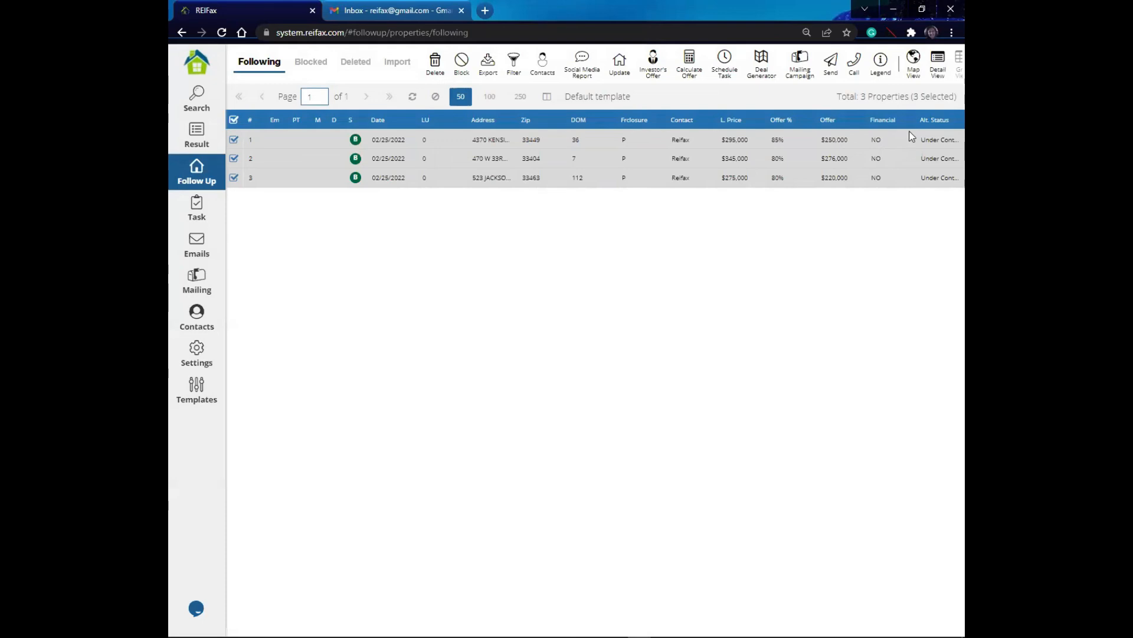
Step: Load the Default Financial View grid template
{"action": "left_click", "coordinate": [547, 97]}
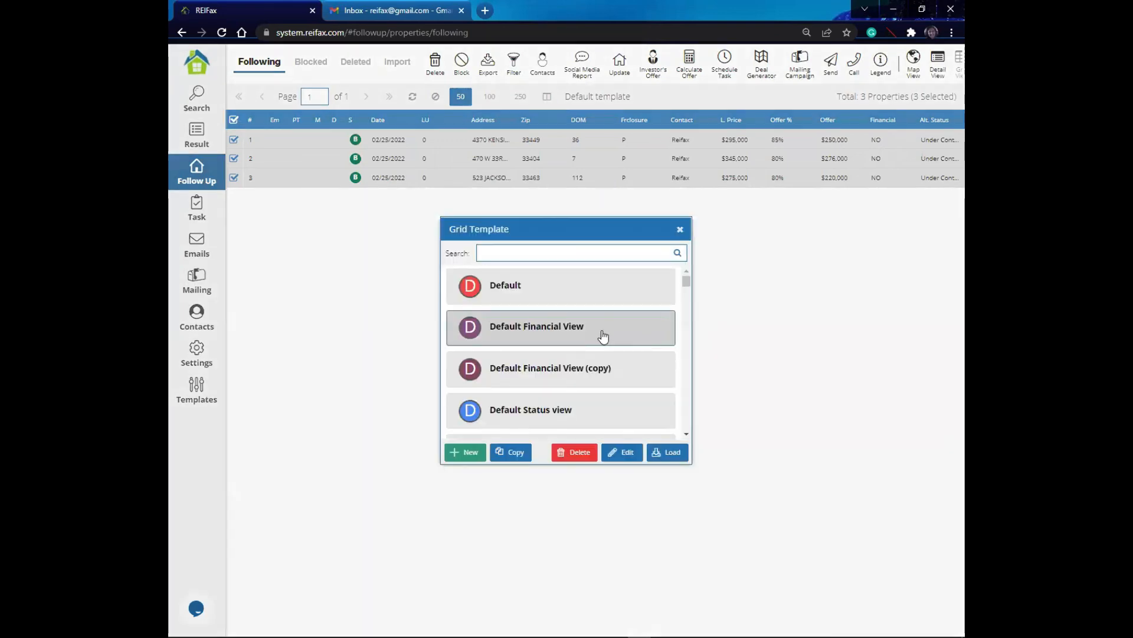
{"action": "left_click", "coordinate": [666, 452]}
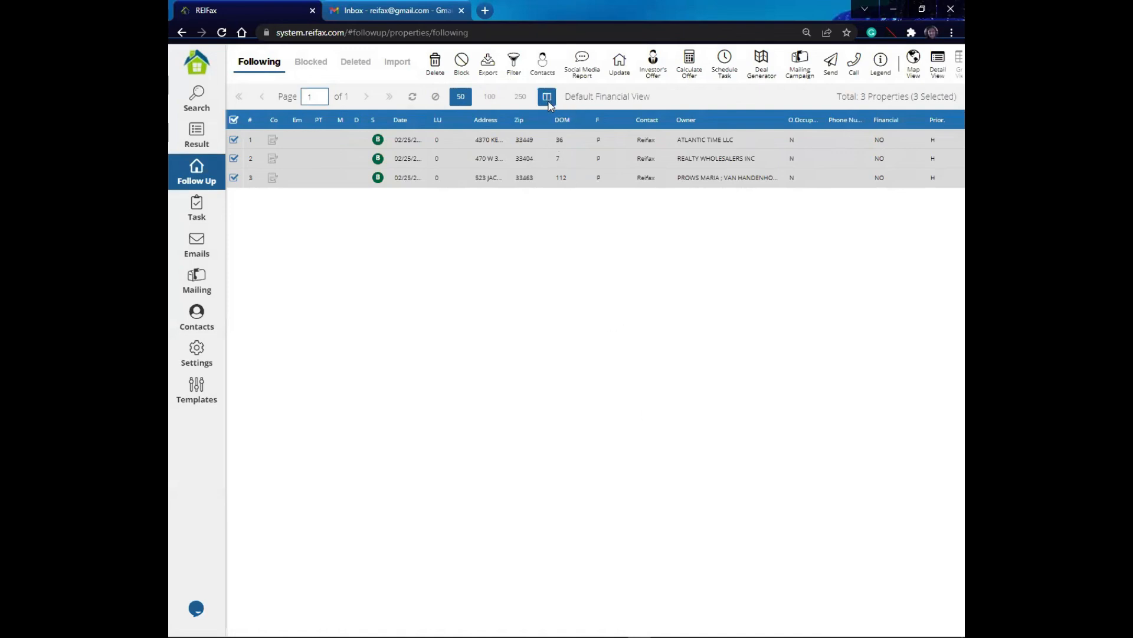
Step: Switch the property list back to the Default grid template
{"action": "left_click", "coordinate": [548, 100]}
{"action": "left_click", "coordinate": [662, 453]}
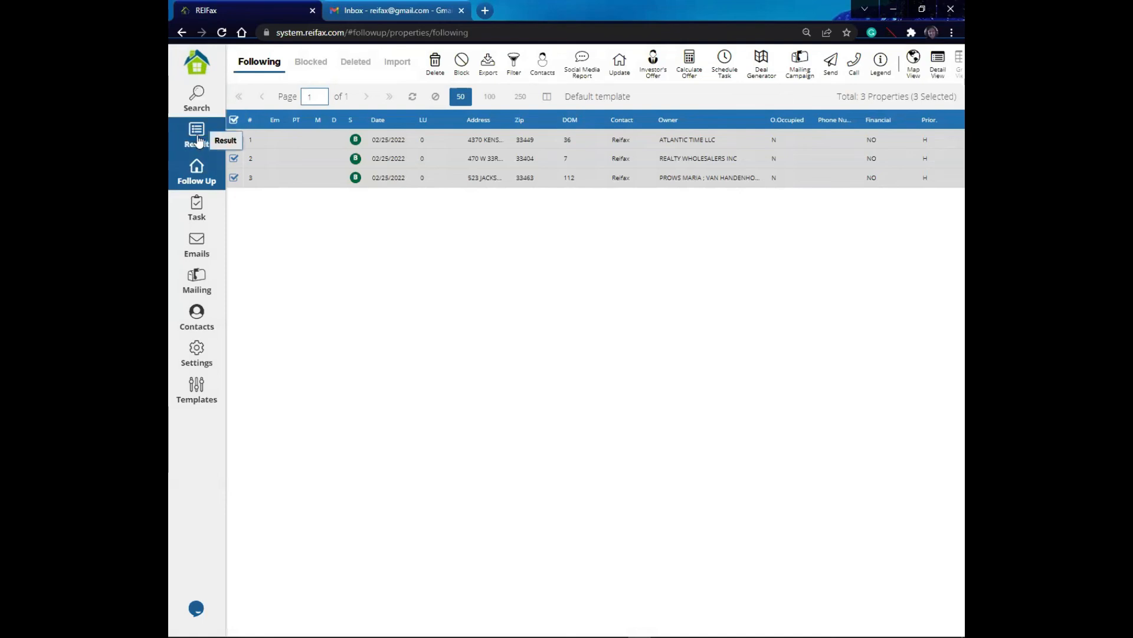
Step: Leave Follow Up for Search, return to the Following list, and reload the Default grid template
{"action": "left_click", "coordinate": [198, 106]}
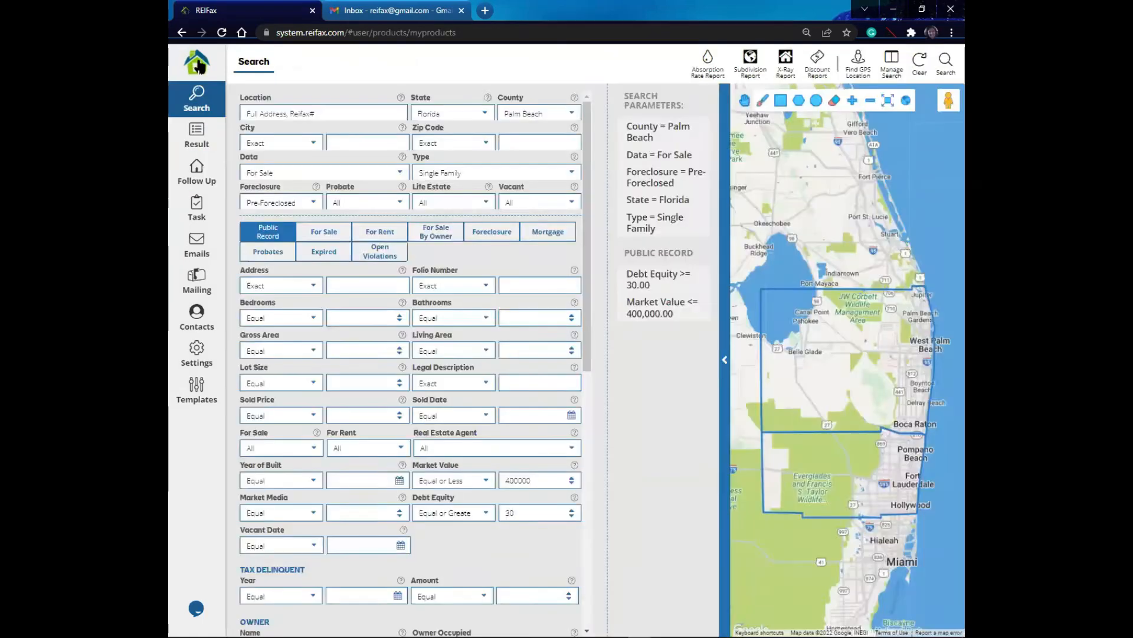
{"action": "left_click", "coordinate": [200, 170]}
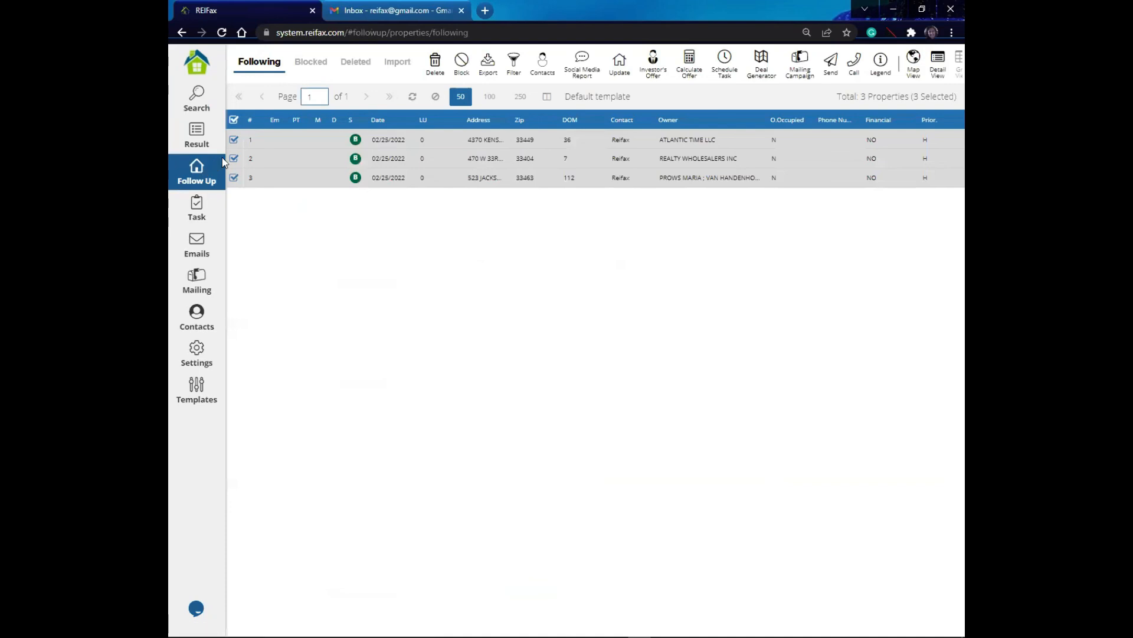
{"action": "left_click", "coordinate": [546, 100]}
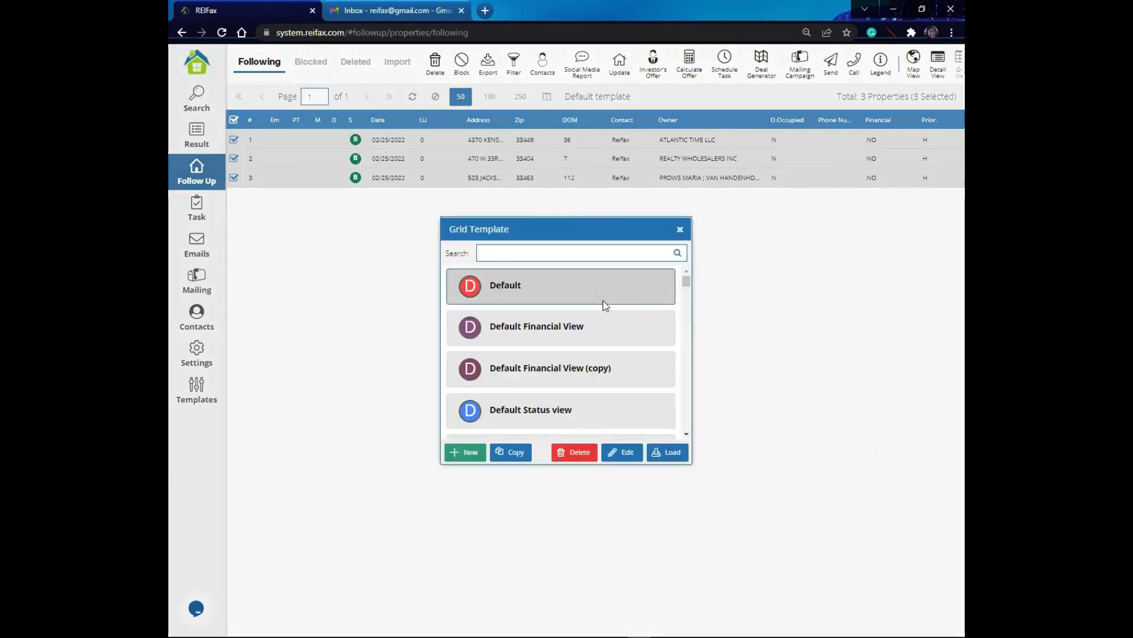
{"action": "left_click", "coordinate": [665, 455]}
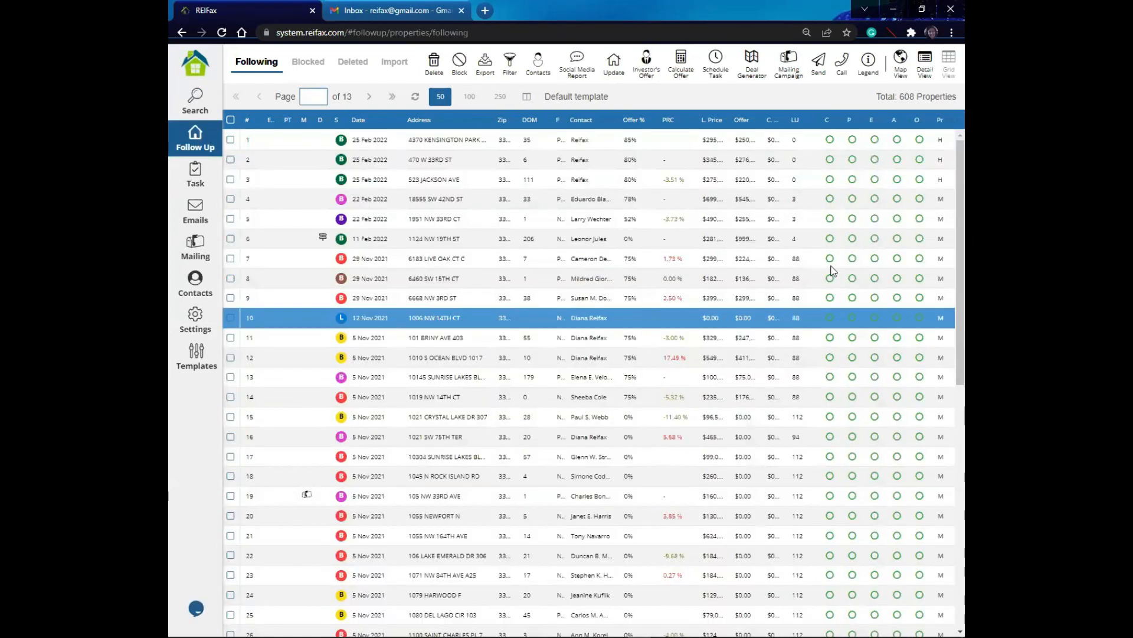
Step: Filter the Following list to properties whose follow date equals today, 02/25/2022
{"action": "left_click", "coordinate": [511, 65]}
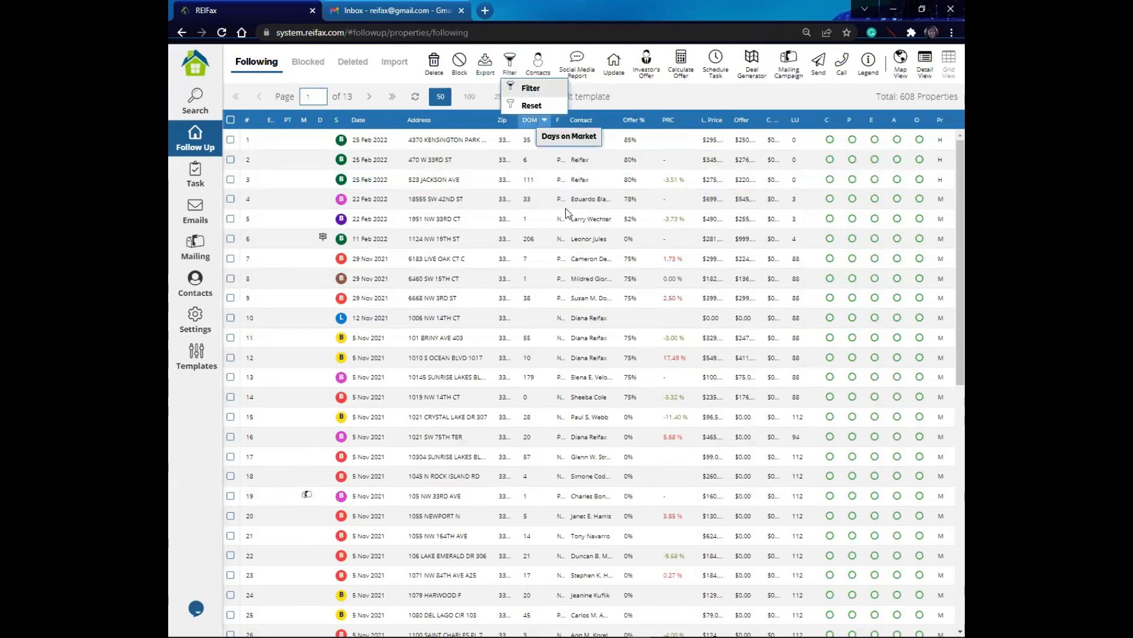
{"action": "left_click", "coordinate": [533, 90]}
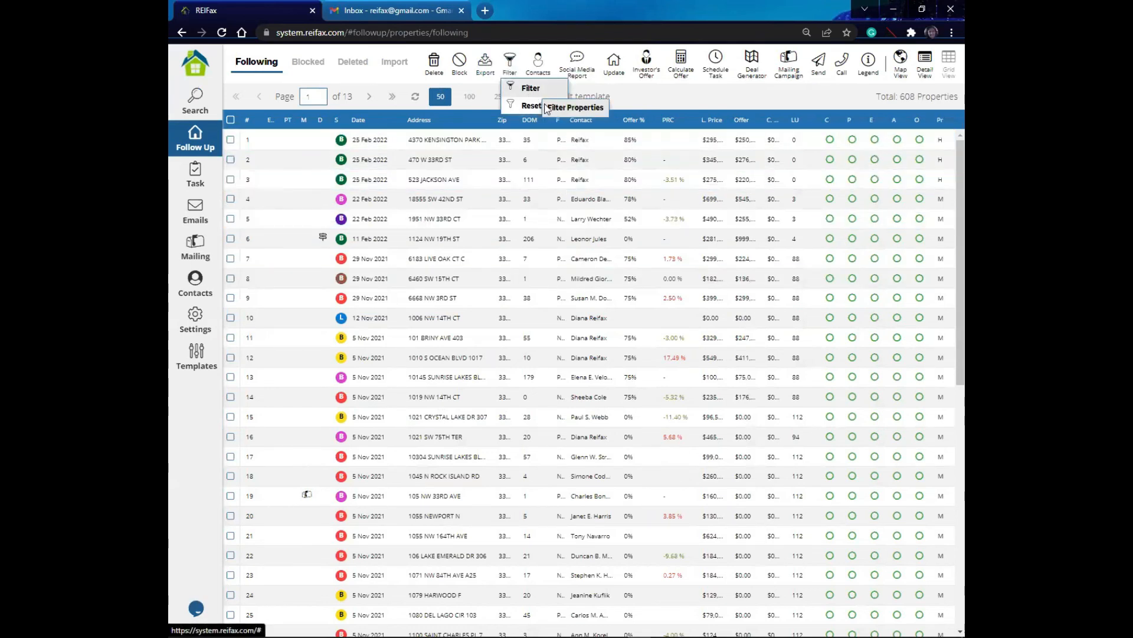
{"action": "left_click", "coordinate": [790, 278]}
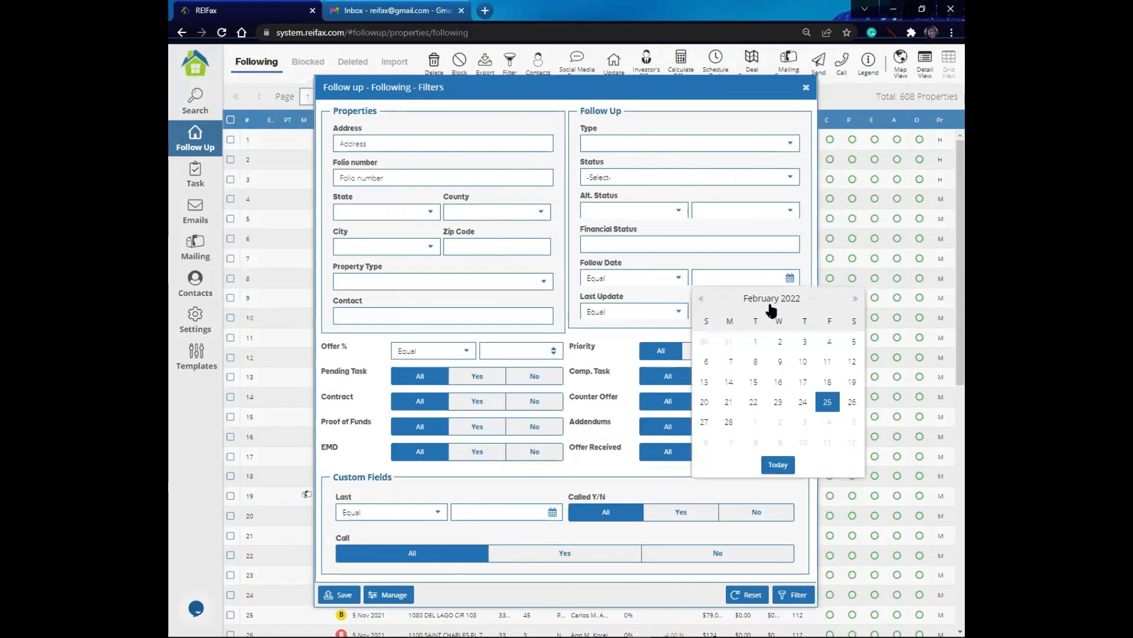
{"action": "left_click", "coordinate": [773, 465]}
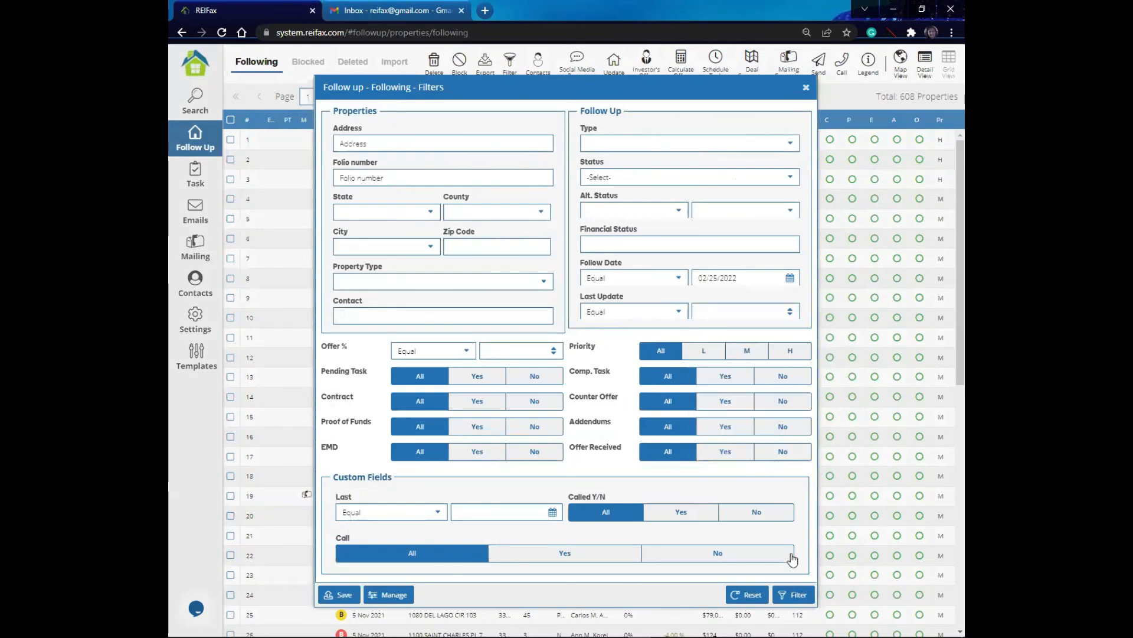
{"action": "left_click", "coordinate": [797, 597]}
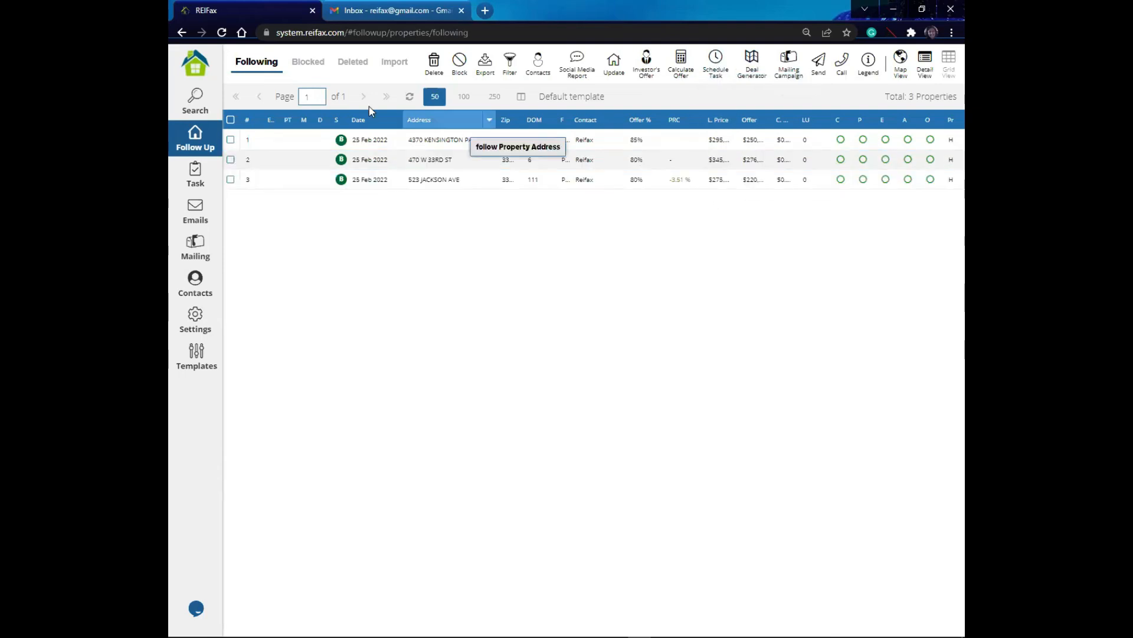
Step: Select all three properties and set up a scheduled Send EMAIL task dated 02/28/2022
{"action": "left_click", "coordinate": [230, 121]}
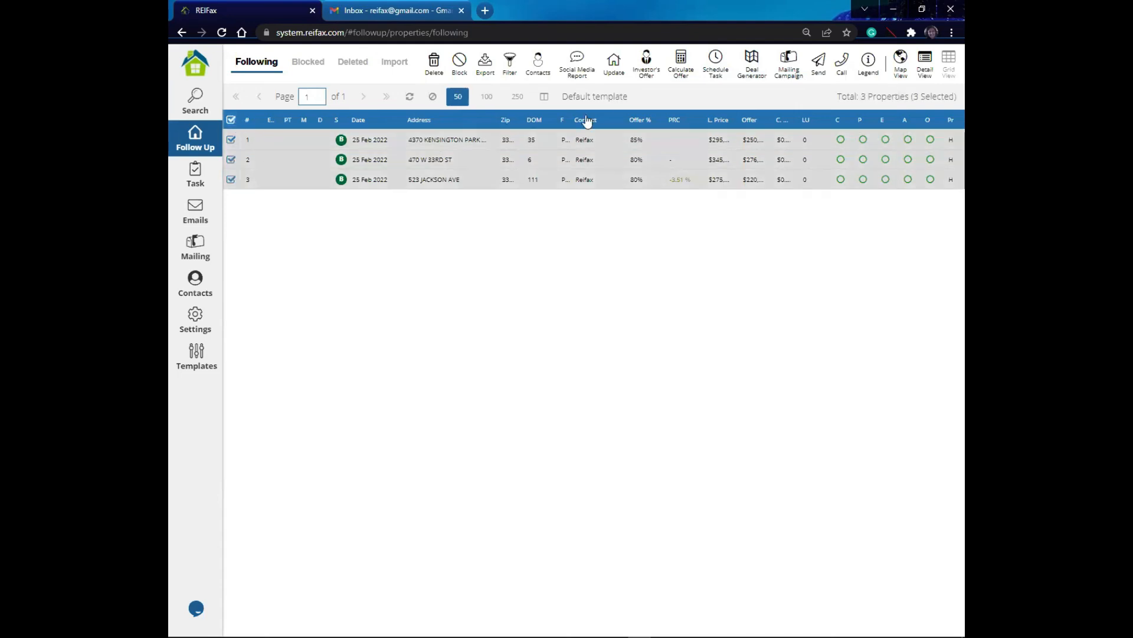
{"action": "left_click", "coordinate": [713, 68]}
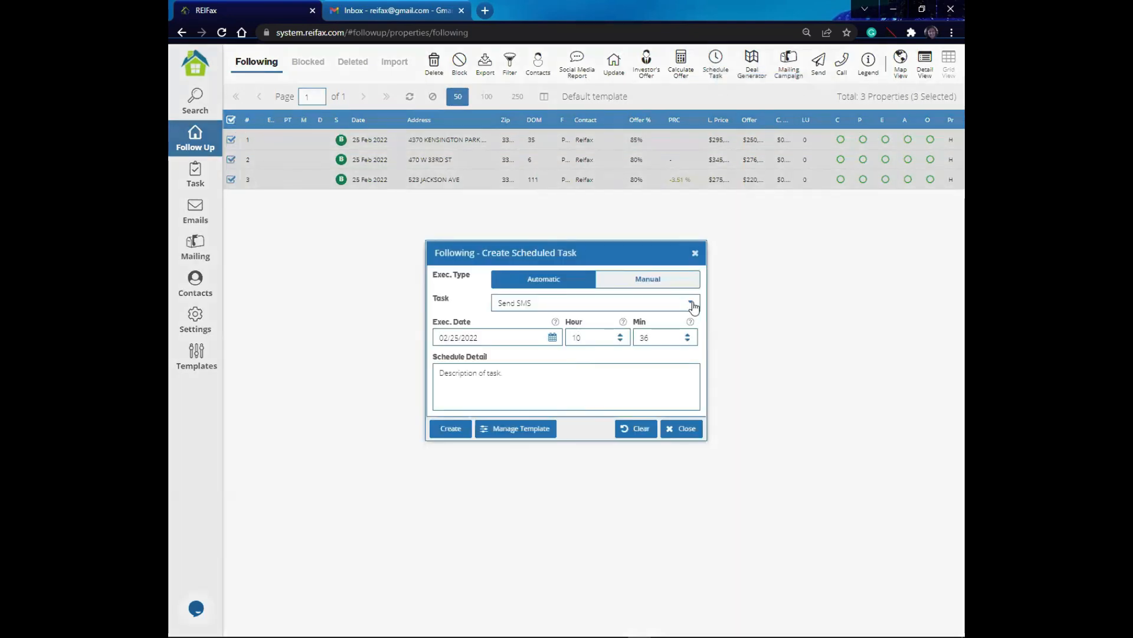
{"action": "left_click", "coordinate": [690, 304]}
{"action": "left_click", "coordinate": [554, 374]}
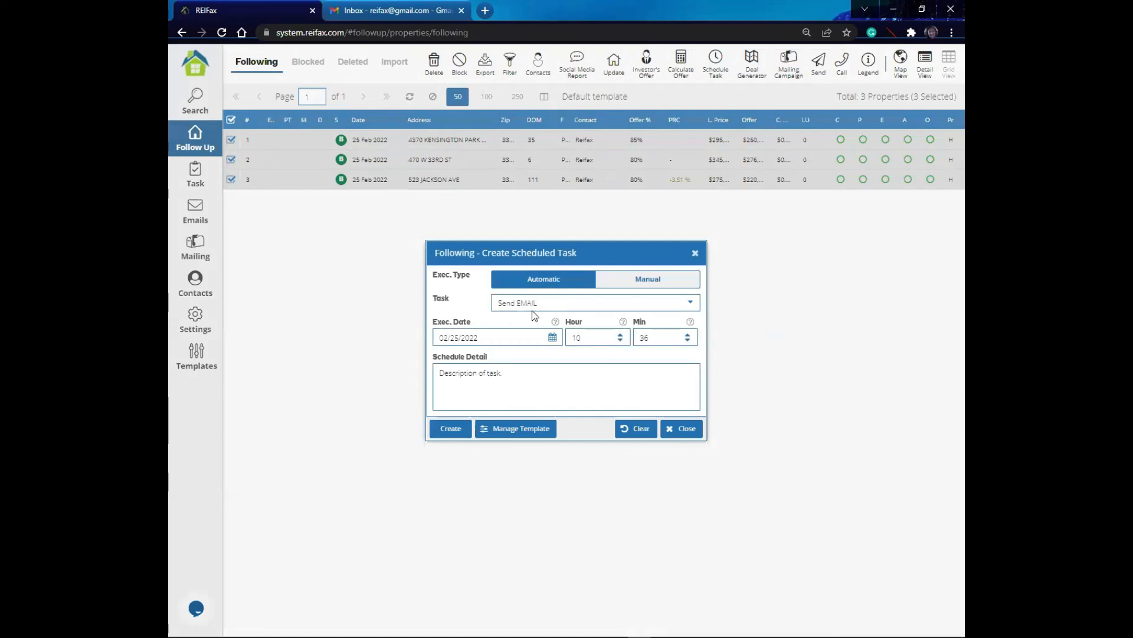
{"action": "left_click", "coordinate": [552, 337]}
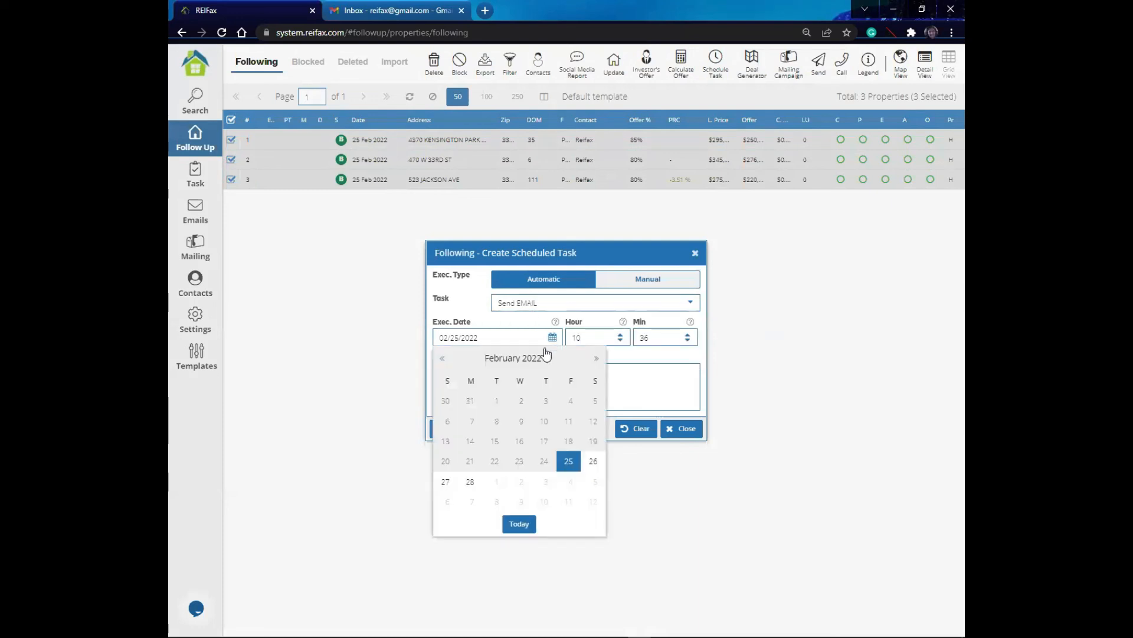
{"action": "left_click", "coordinate": [471, 481]}
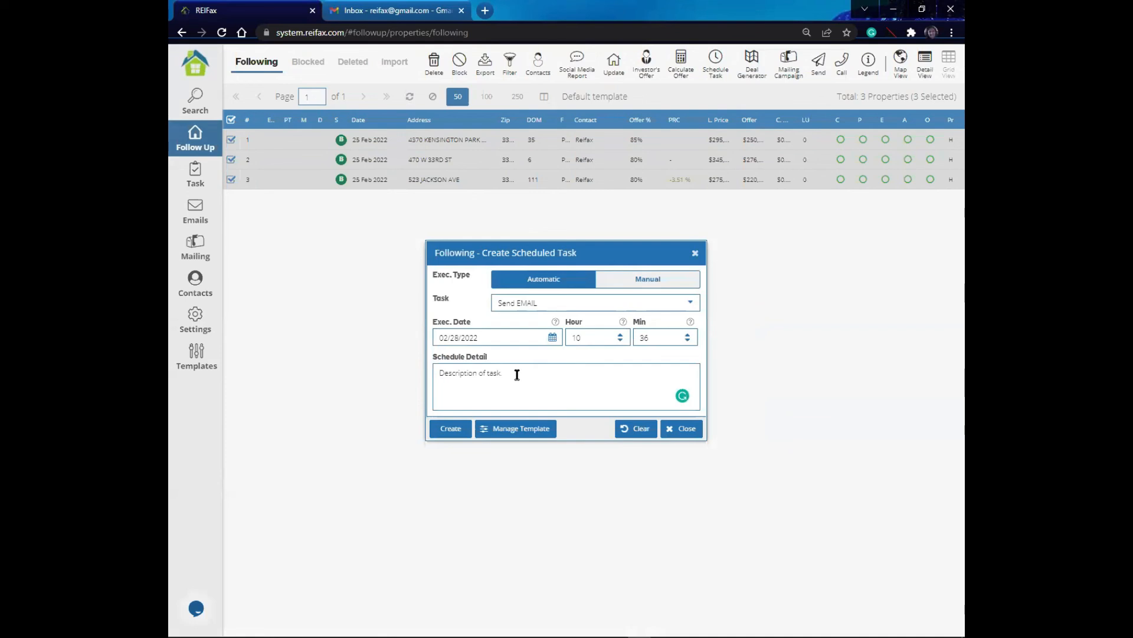
Step: Describe the scheduled task as follow up email, create it, and close the email composer
{"action": "type", "text": "follow up email"}
{"action": "left_click", "coordinate": [443, 430]}
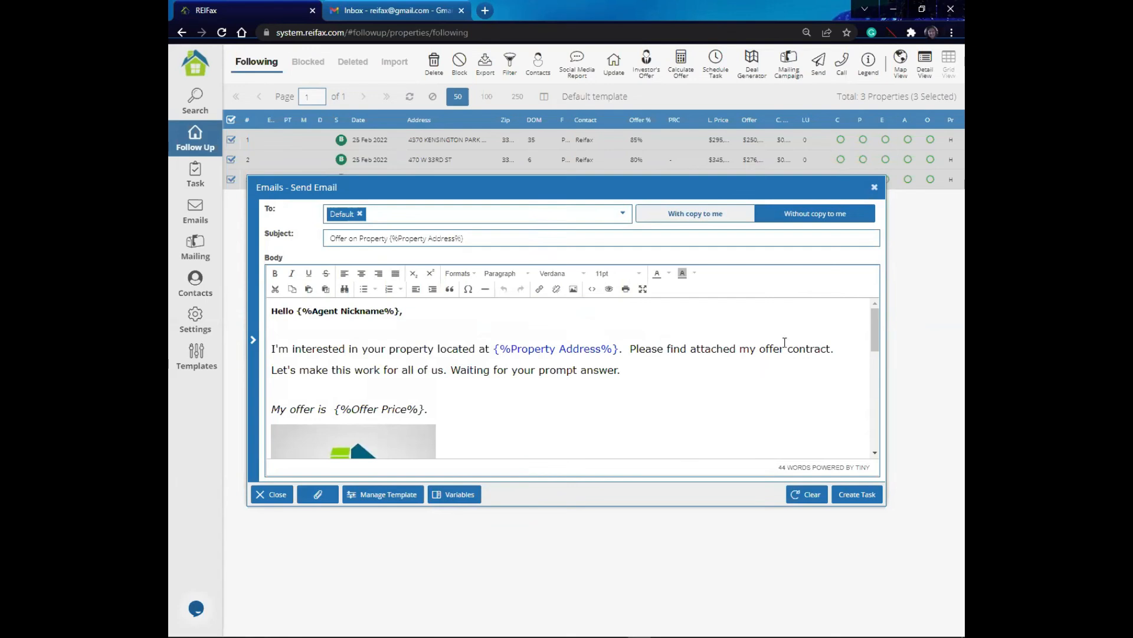
{"action": "left_click", "coordinate": [875, 188]}
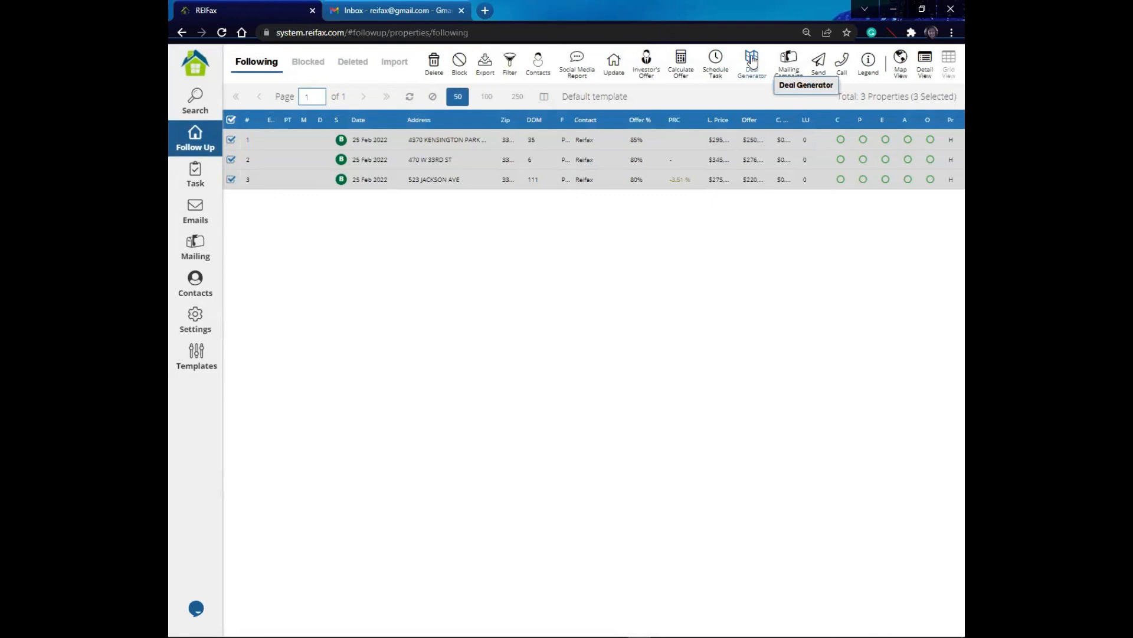
Step: Return to the Following list and run Deal Generator on the three selected properties
{"action": "left_click", "coordinate": [197, 69]}
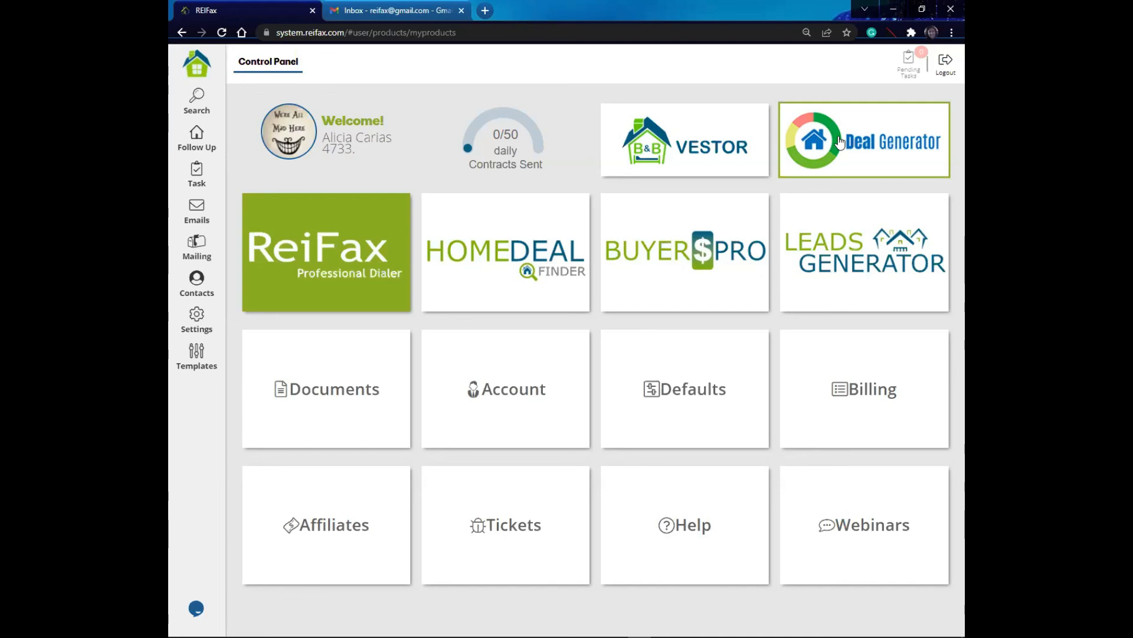
{"action": "left_click", "coordinate": [210, 149]}
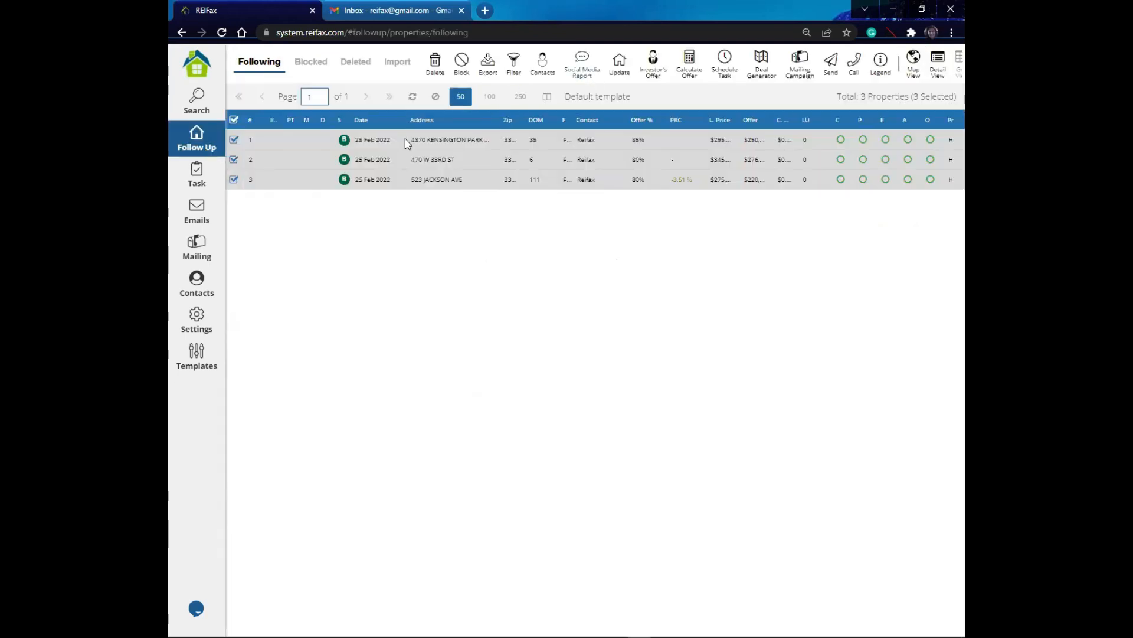
{"action": "left_click", "coordinate": [764, 65]}
{"action": "left_click", "coordinate": [768, 91]}
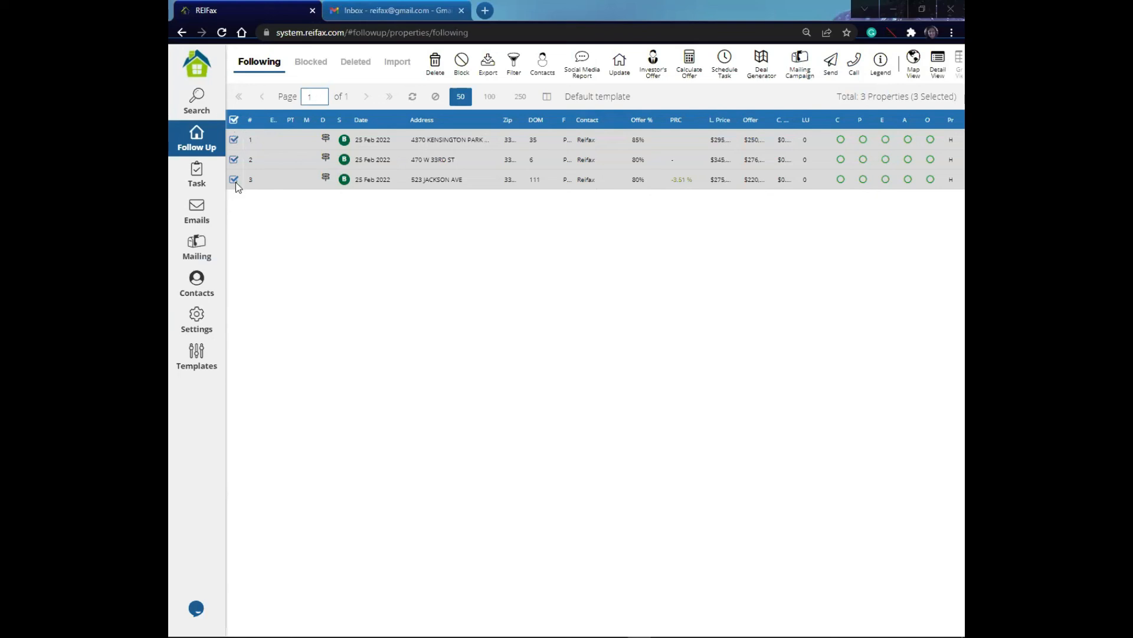
Step: Start sending documents for the selected properties, choose the BREIA REO CONTRACT document and tick the BREIA LBPD form
{"action": "left_click", "coordinate": [832, 65]}
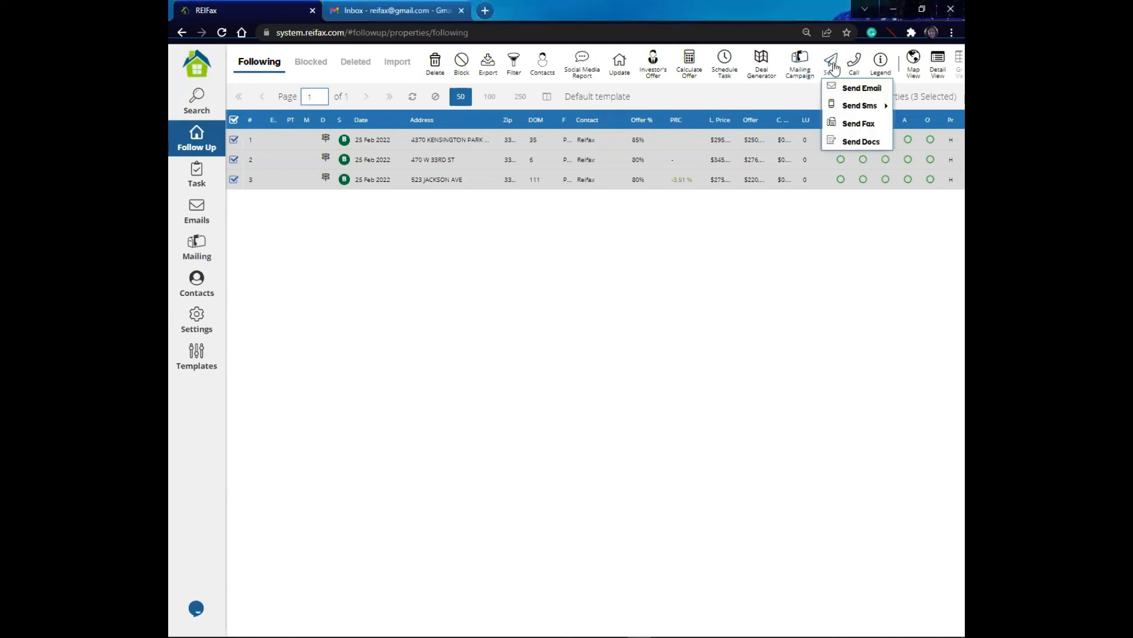
{"action": "left_click", "coordinate": [855, 141]}
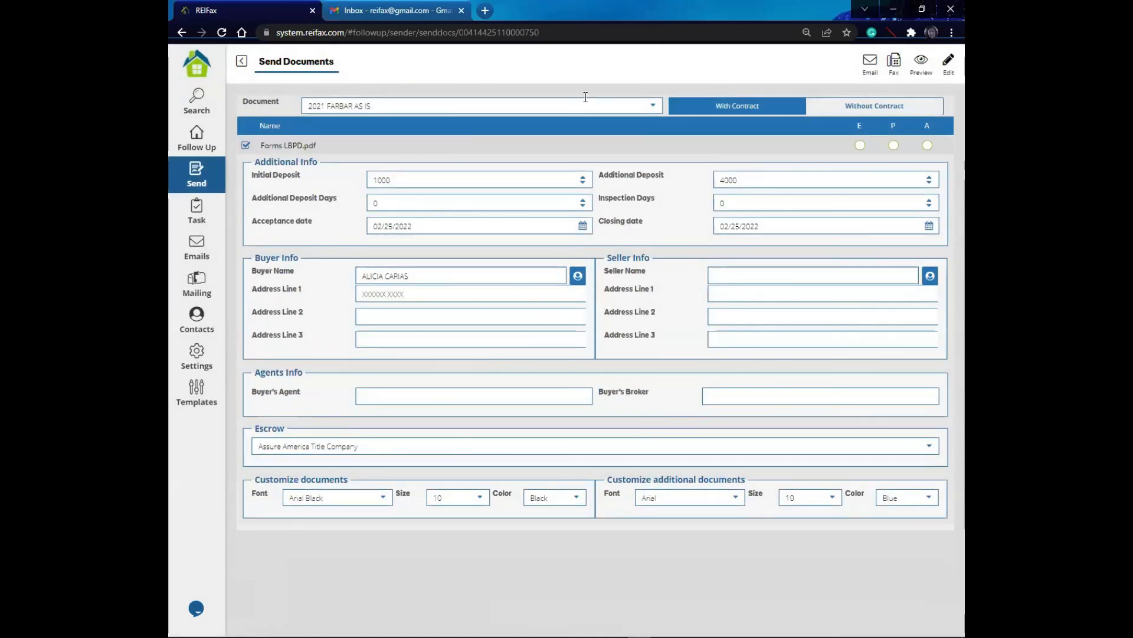
{"action": "left_click", "coordinate": [654, 107]}
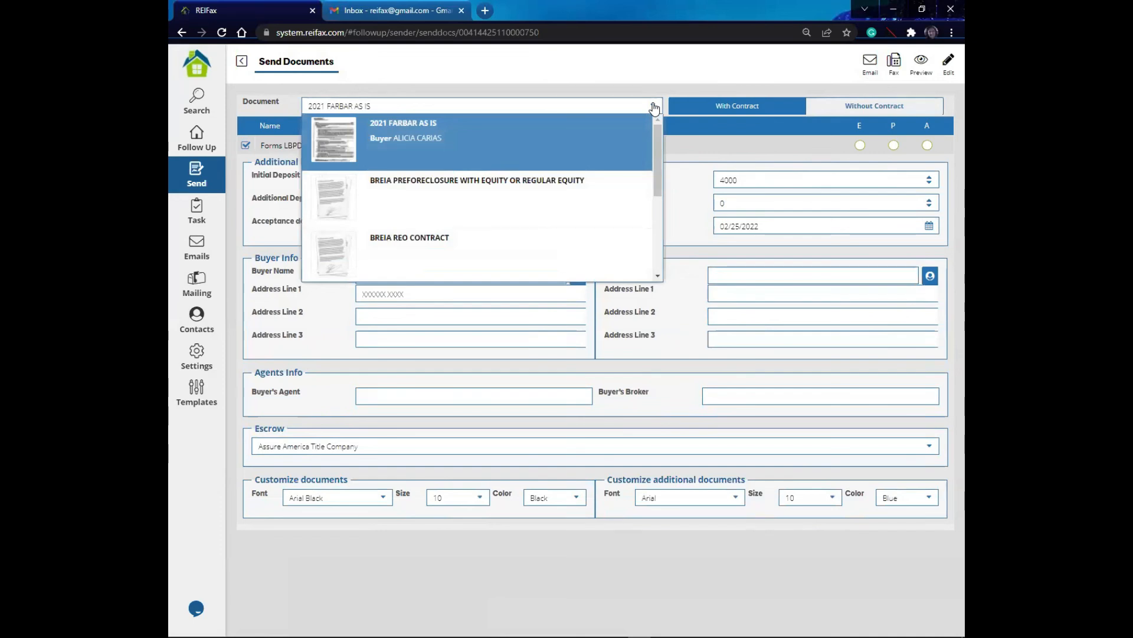
{"action": "left_click_drag", "start_coordinate": [657, 138], "coordinate": [649, 218]}
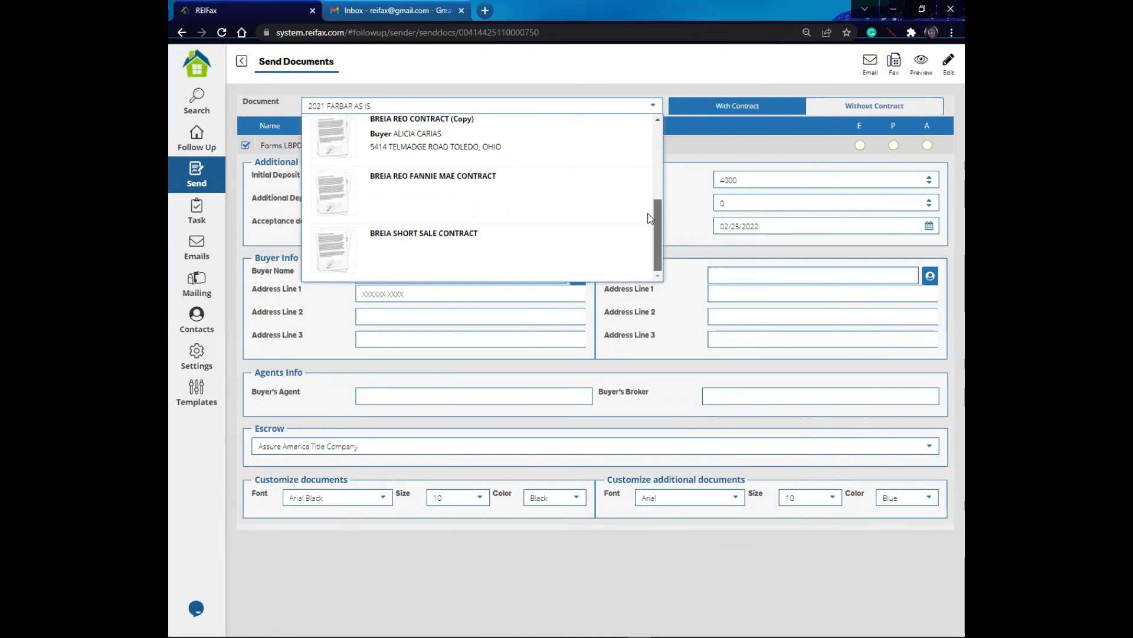
{"action": "scroll", "coordinate": [648, 219], "scroll_direction": "up", "scroll_amount": 3}
{"action": "scroll", "coordinate": [641, 159], "scroll_direction": "up", "scroll_amount": 1}
{"action": "left_click", "coordinate": [455, 195]}
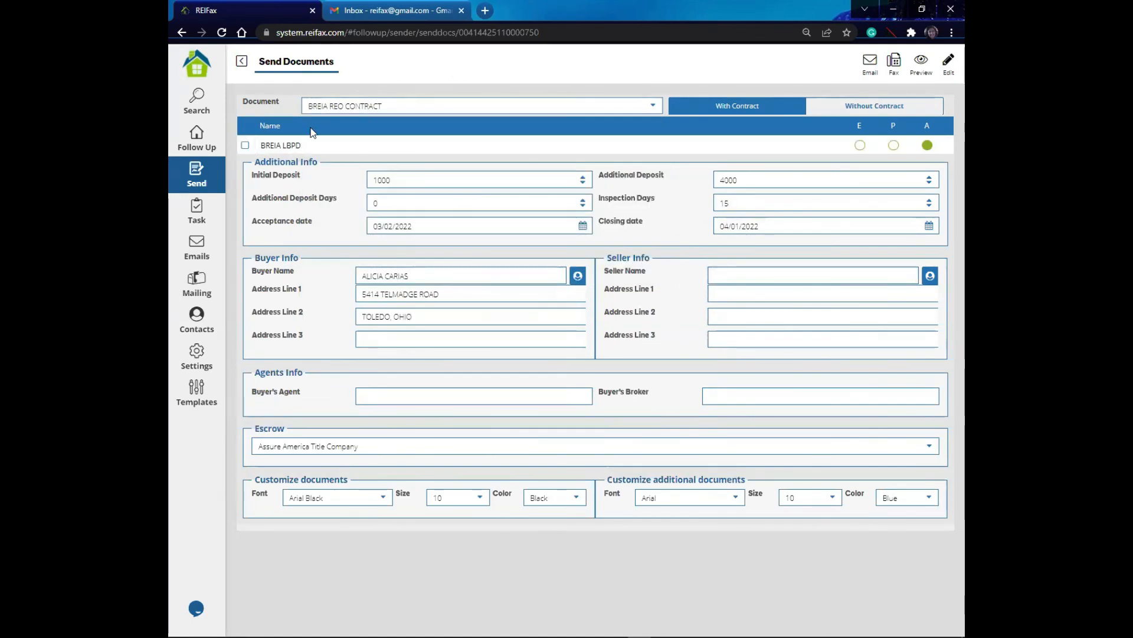
{"action": "left_click", "coordinate": [245, 145]}
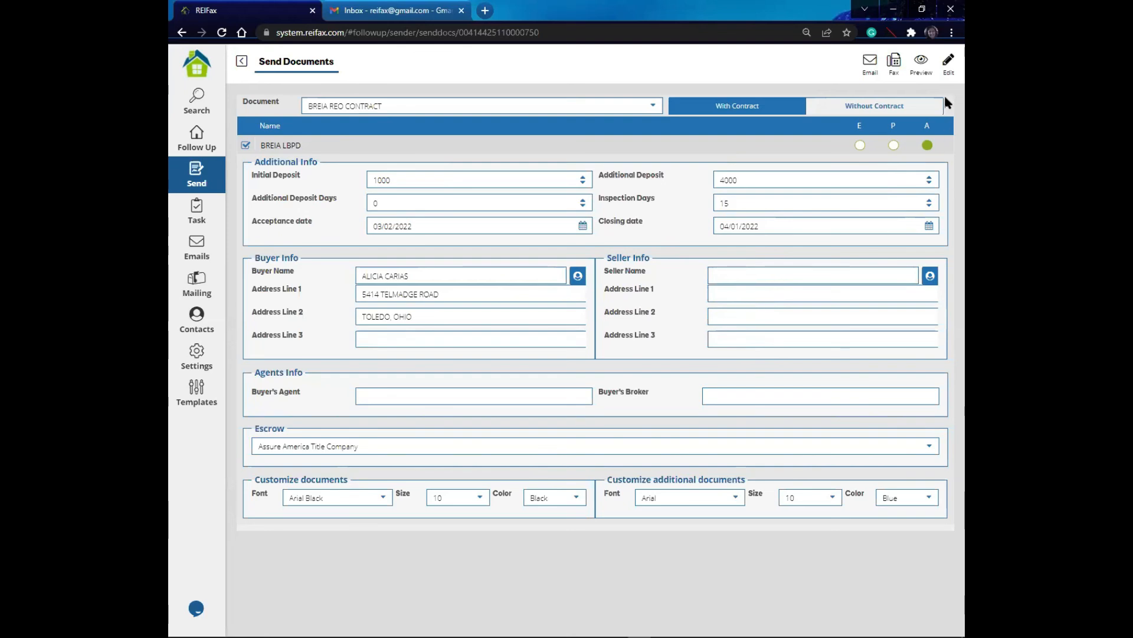
{"action": "left_click", "coordinate": [923, 61]}
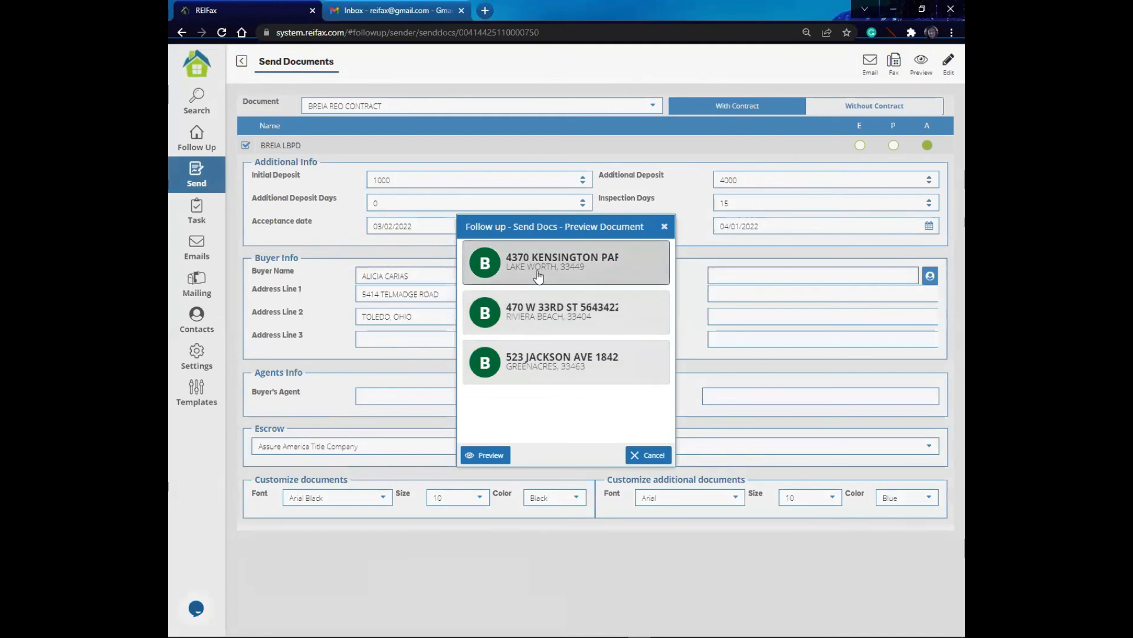
{"action": "left_click", "coordinate": [483, 455]}
{"action": "left_click", "coordinate": [484, 455]}
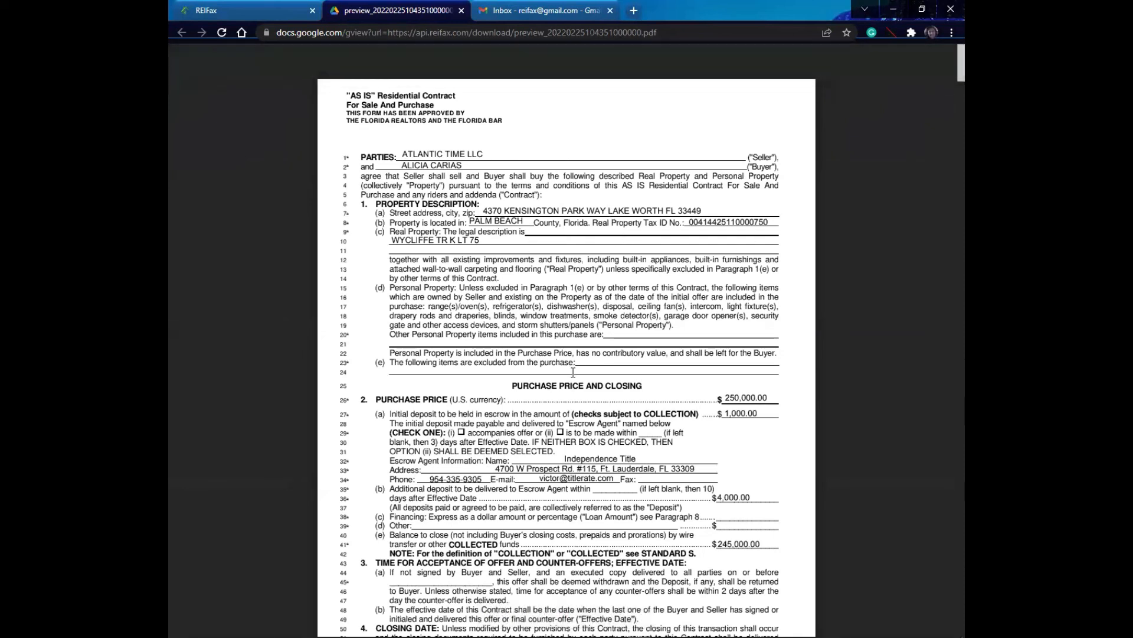
Step: Read through the contract preview PDF page by page and close the preview dialog
{"action": "scroll", "coordinate": [571, 384], "scroll_direction": "down", "scroll_amount": 2}
{"action": "scroll", "coordinate": [571, 384], "scroll_direction": "down", "scroll_amount": 1}
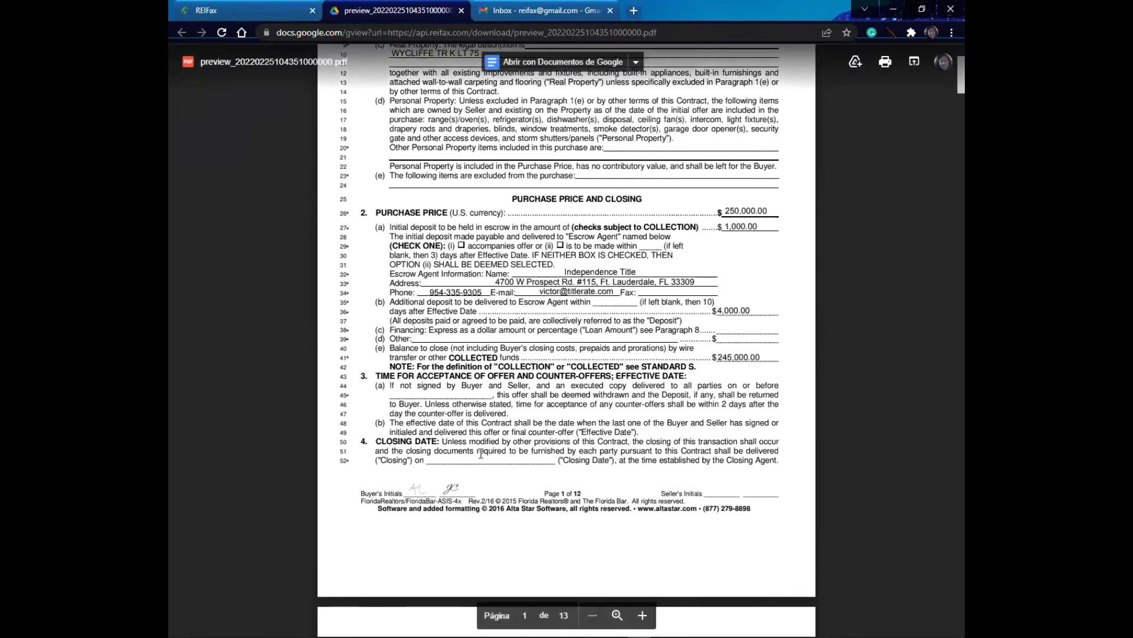
{"action": "scroll", "coordinate": [481, 454], "scroll_direction": "down", "scroll_amount": 3}
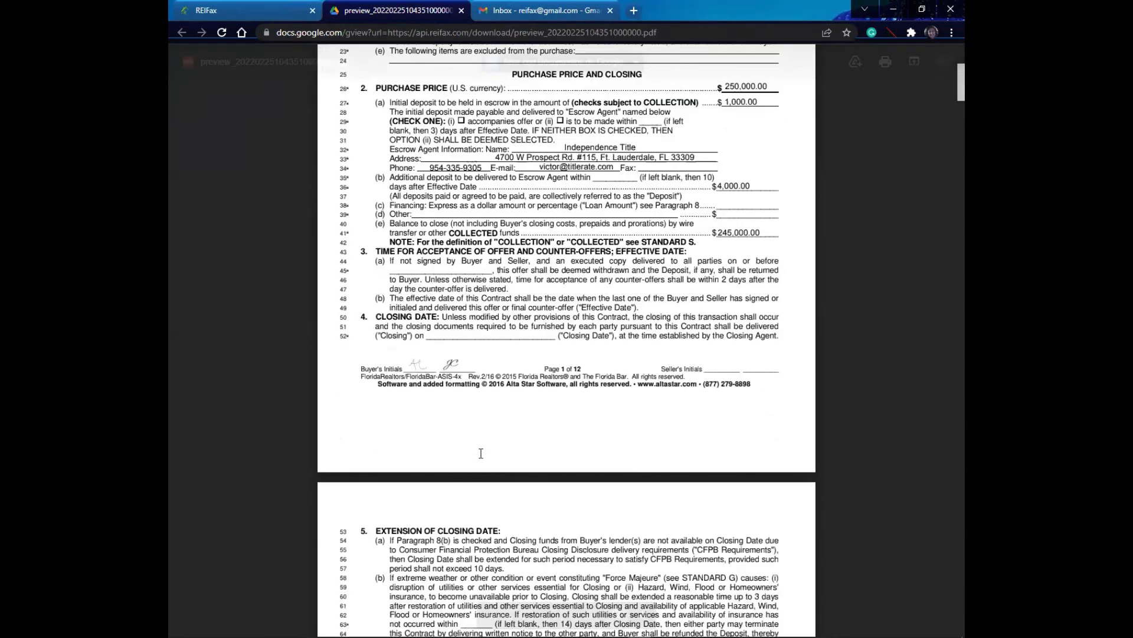
{"action": "scroll", "coordinate": [482, 453], "scroll_direction": "down", "scroll_amount": 3}
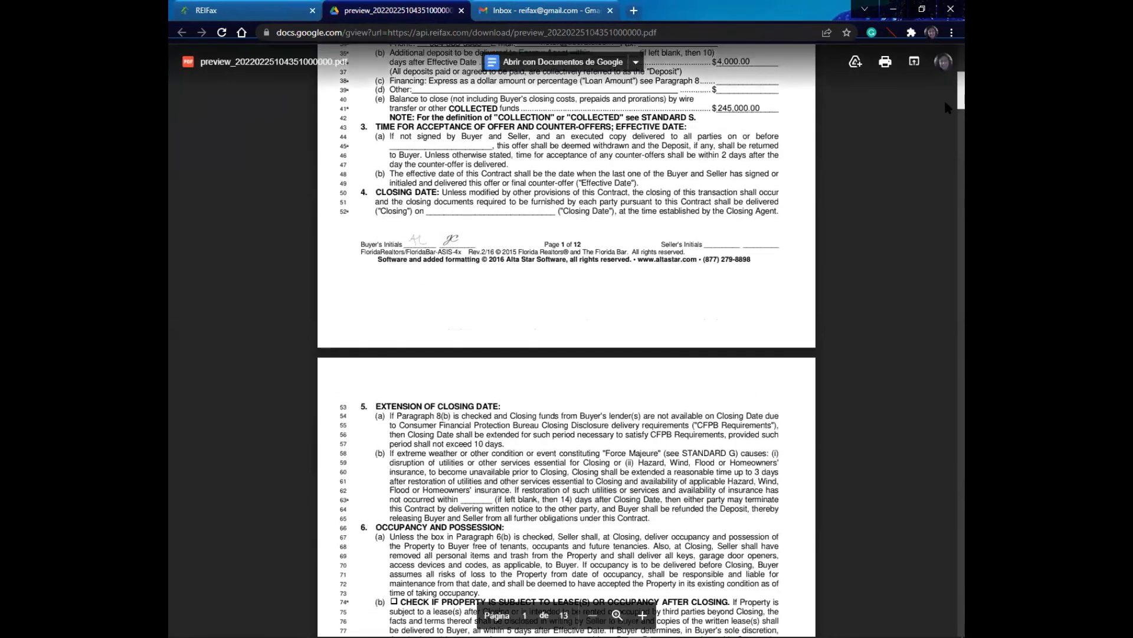
{"action": "scroll", "coordinate": [945, 106], "scroll_direction": "down", "scroll_amount": 2}
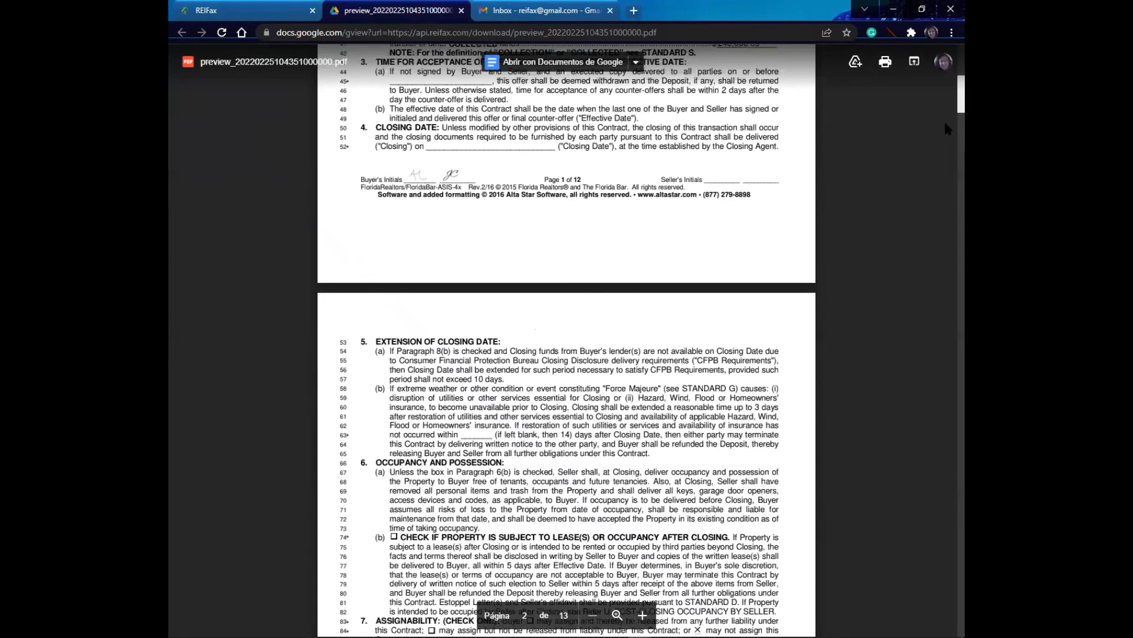
{"action": "scroll", "coordinate": [946, 142], "scroll_direction": "down", "scroll_amount": 14}
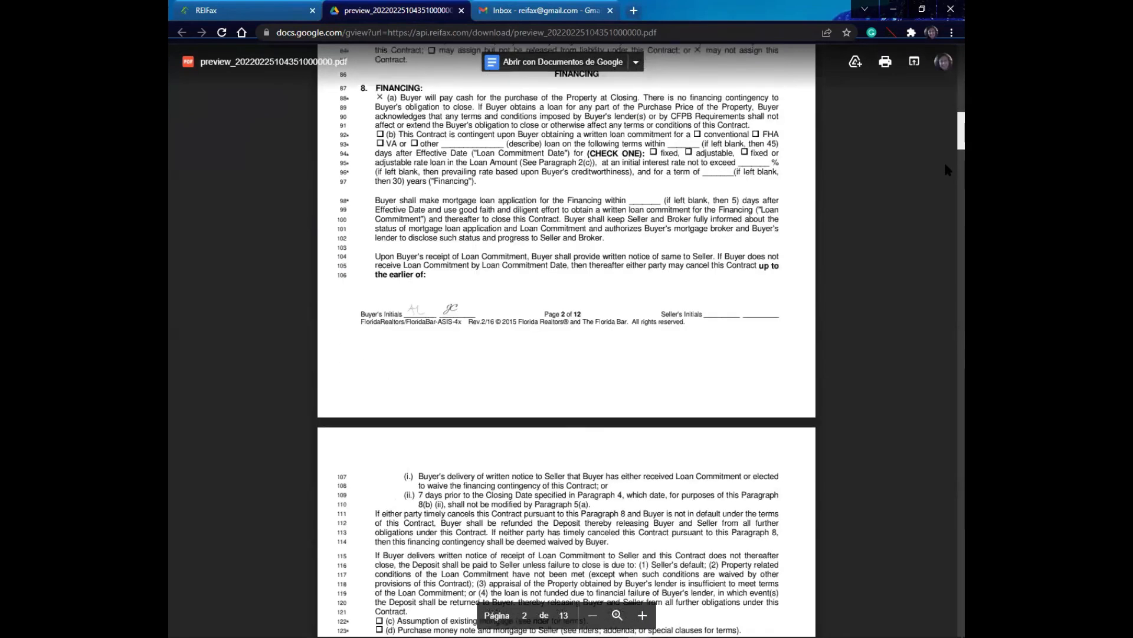
{"action": "scroll", "coordinate": [944, 168], "scroll_direction": "down", "scroll_amount": 10}
{"action": "scroll", "coordinate": [940, 193], "scroll_direction": "down", "scroll_amount": 7}
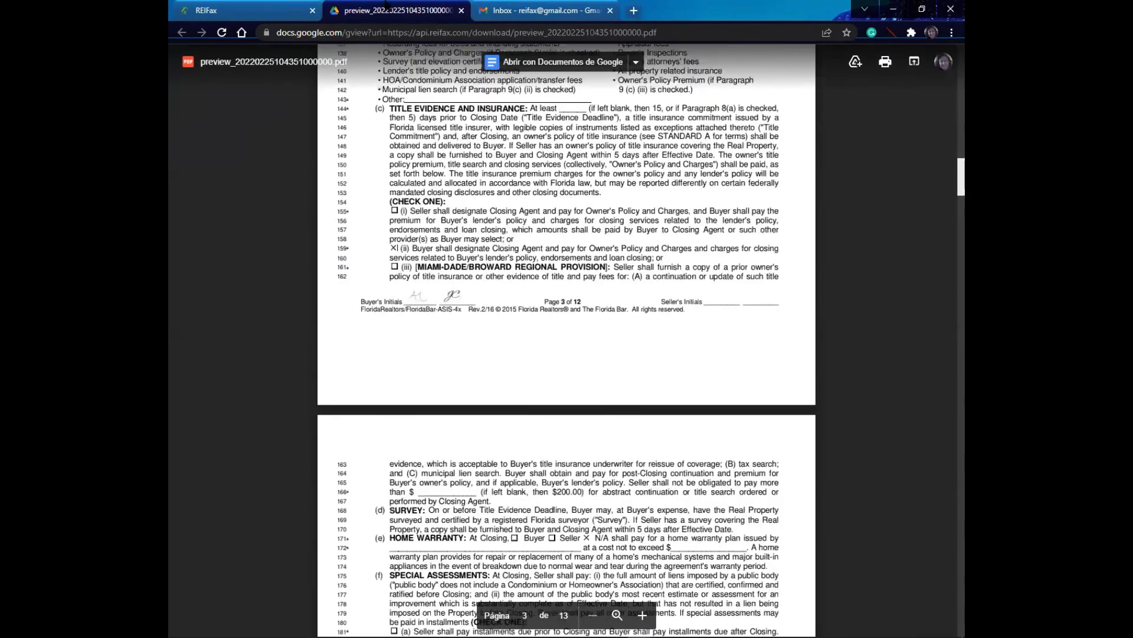
{"action": "scroll", "coordinate": [507, 228], "scroll_direction": "down", "scroll_amount": 5}
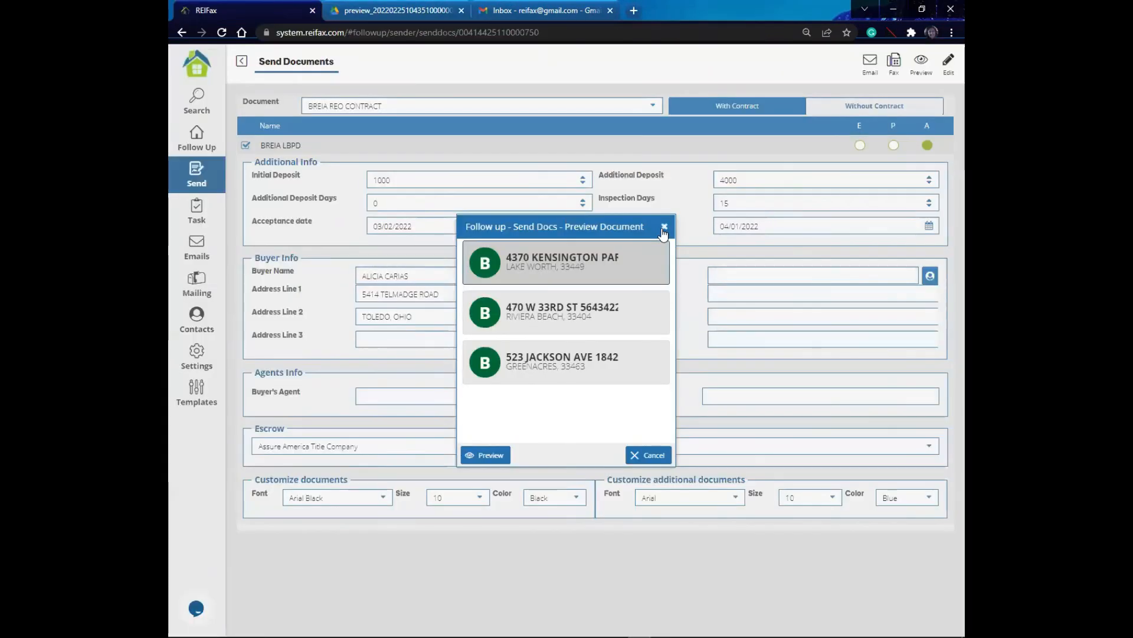
{"action": "left_click", "coordinate": [665, 227]}
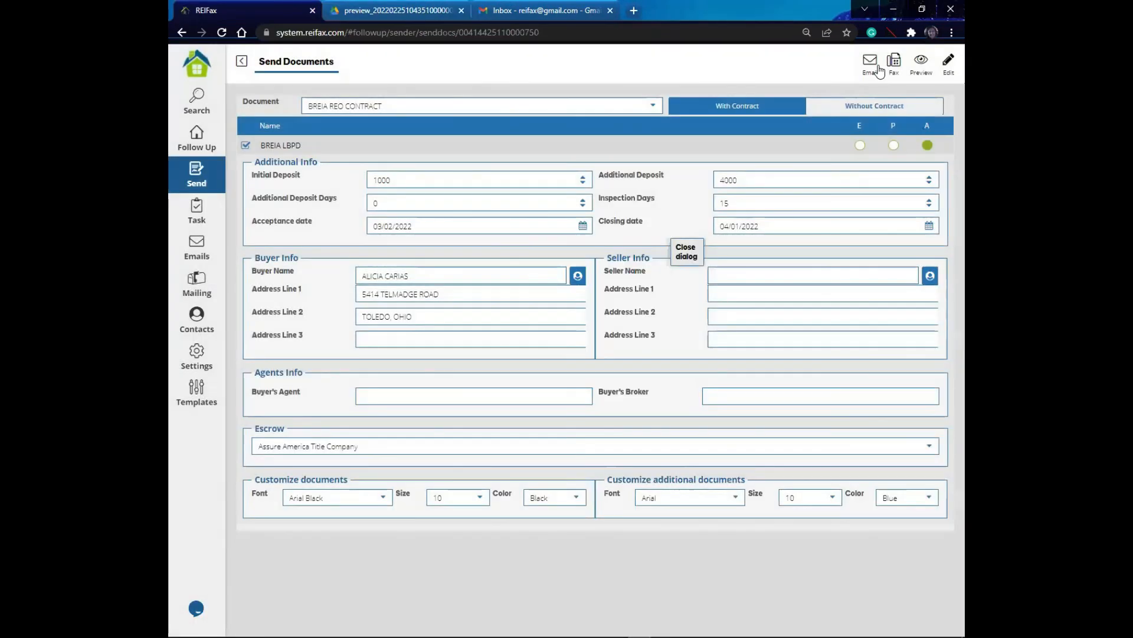
Step: Open the email composer for the contract and look through the saved email templates without loading one
{"action": "left_click", "coordinate": [871, 65]}
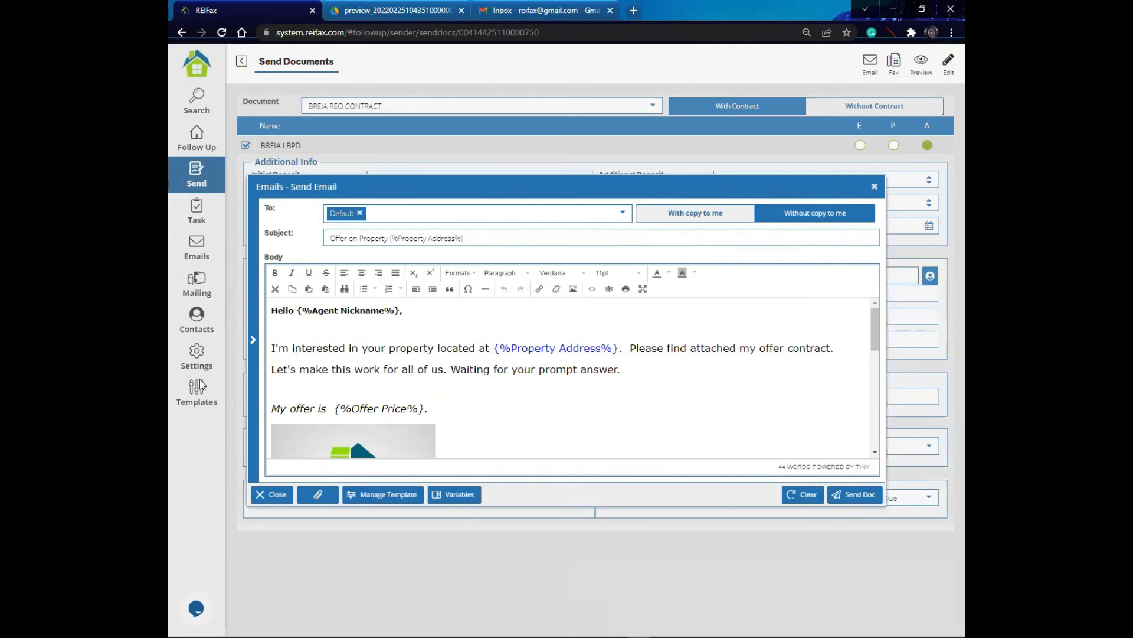
{"action": "left_click", "coordinate": [389, 496]}
{"action": "left_click", "coordinate": [647, 346]}
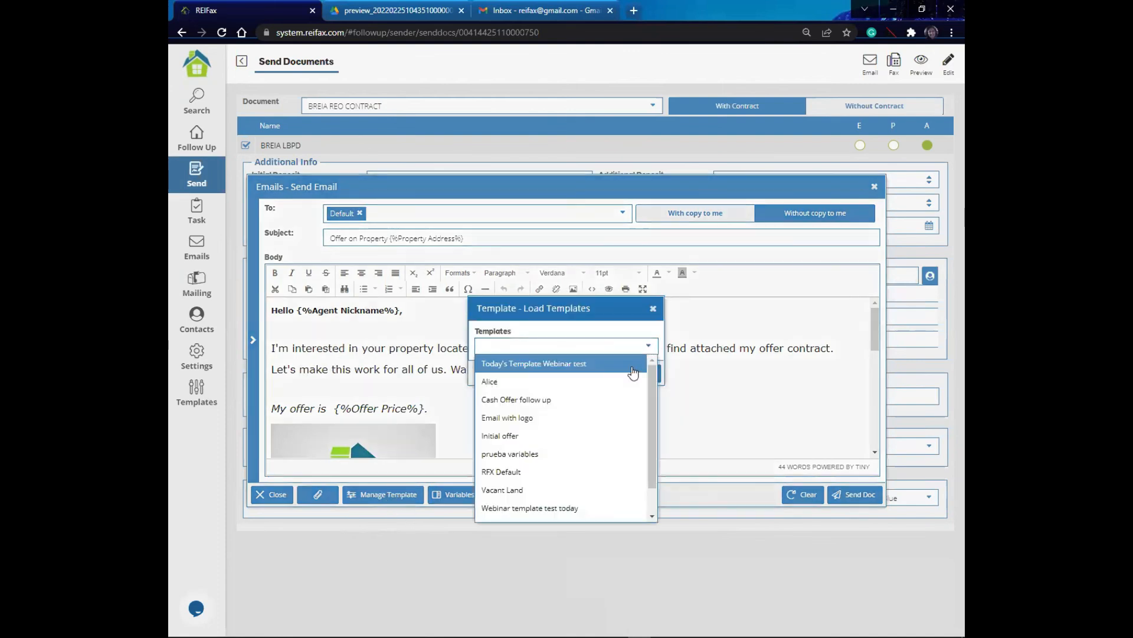
{"action": "left_click_drag", "start_coordinate": [653, 392], "coordinate": [644, 440]}
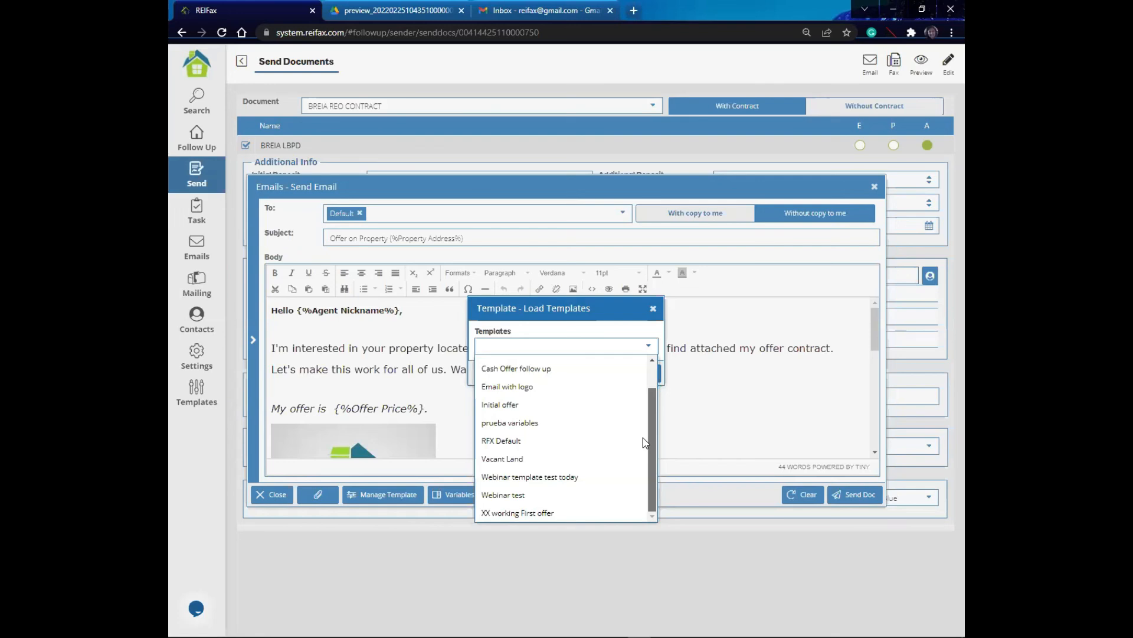
{"action": "left_click", "coordinate": [653, 309]}
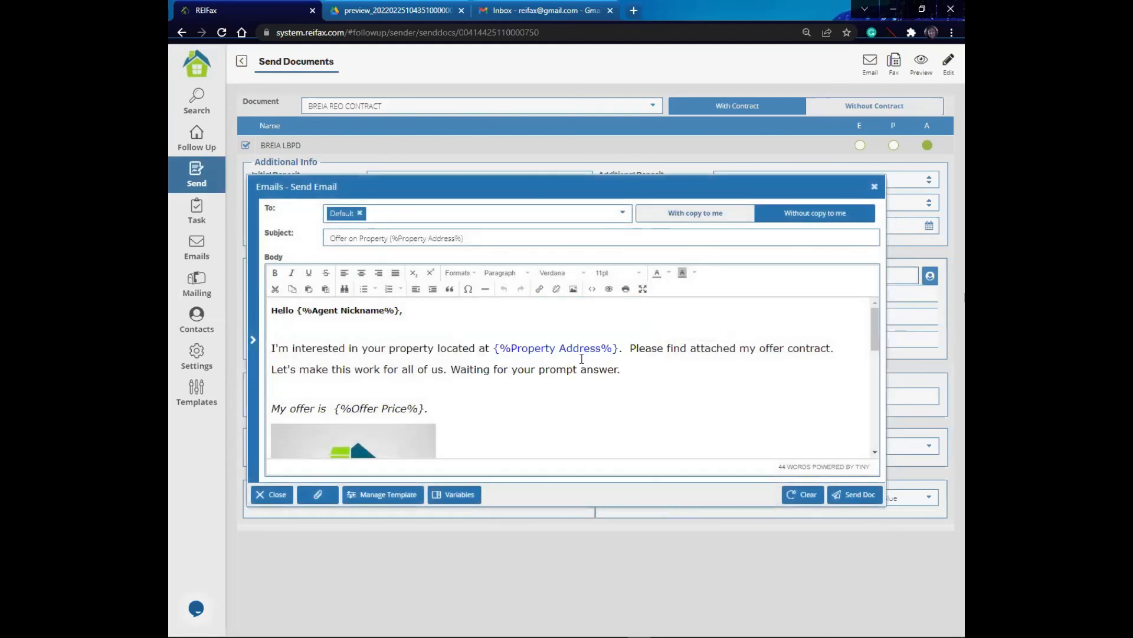
Step: Send the contract email for the selected properties and close the notice
{"action": "left_click", "coordinate": [850, 495]}
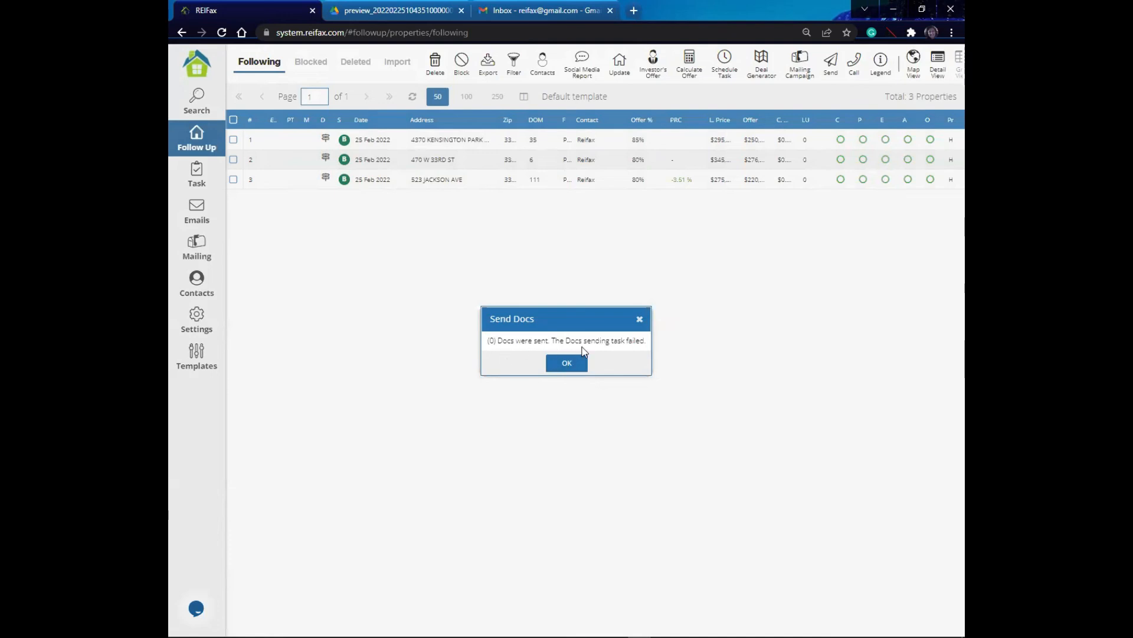
{"action": "left_click", "coordinate": [569, 365]}
{"action": "left_click", "coordinate": [361, 145]}
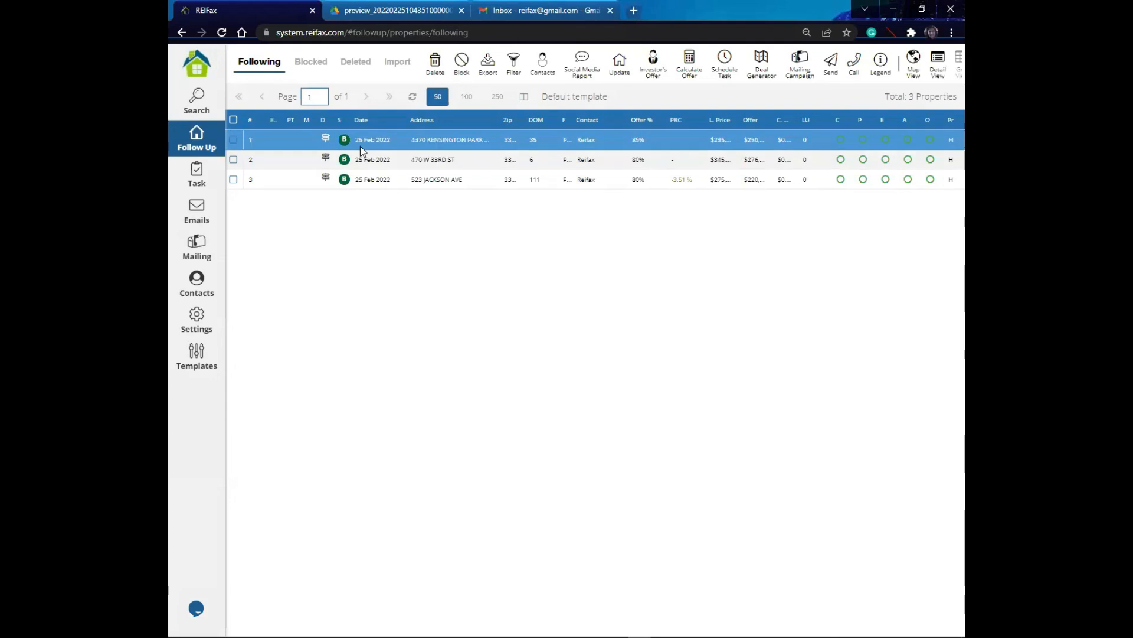
Step: Try to save the Email Delivery settings in the email settings
{"action": "left_click", "coordinate": [198, 324]}
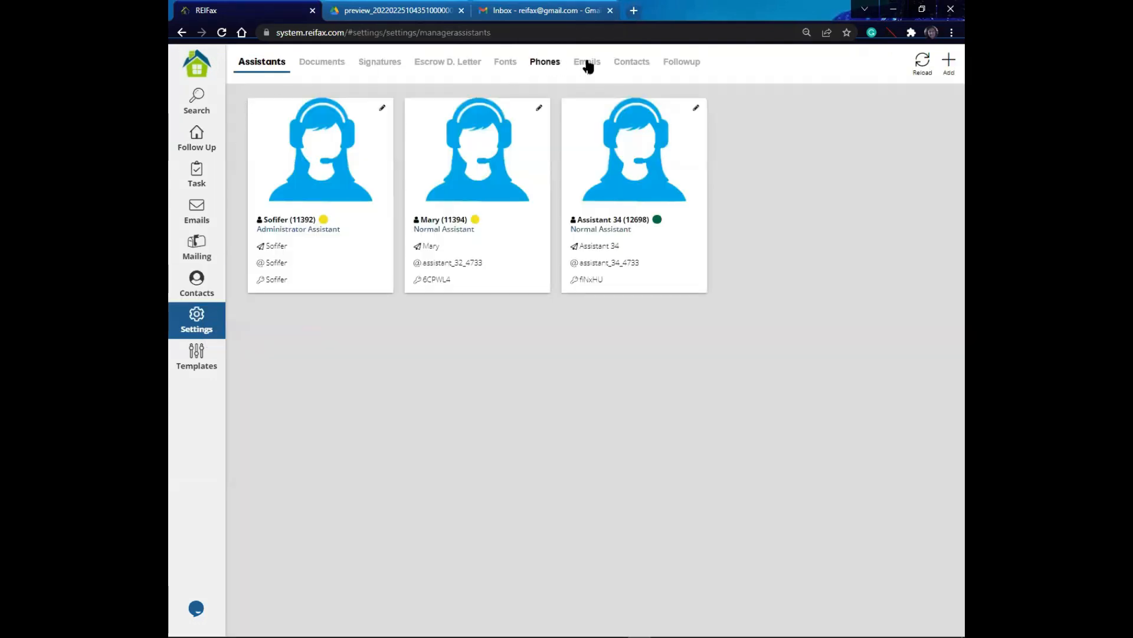
{"action": "left_click", "coordinate": [589, 63]}
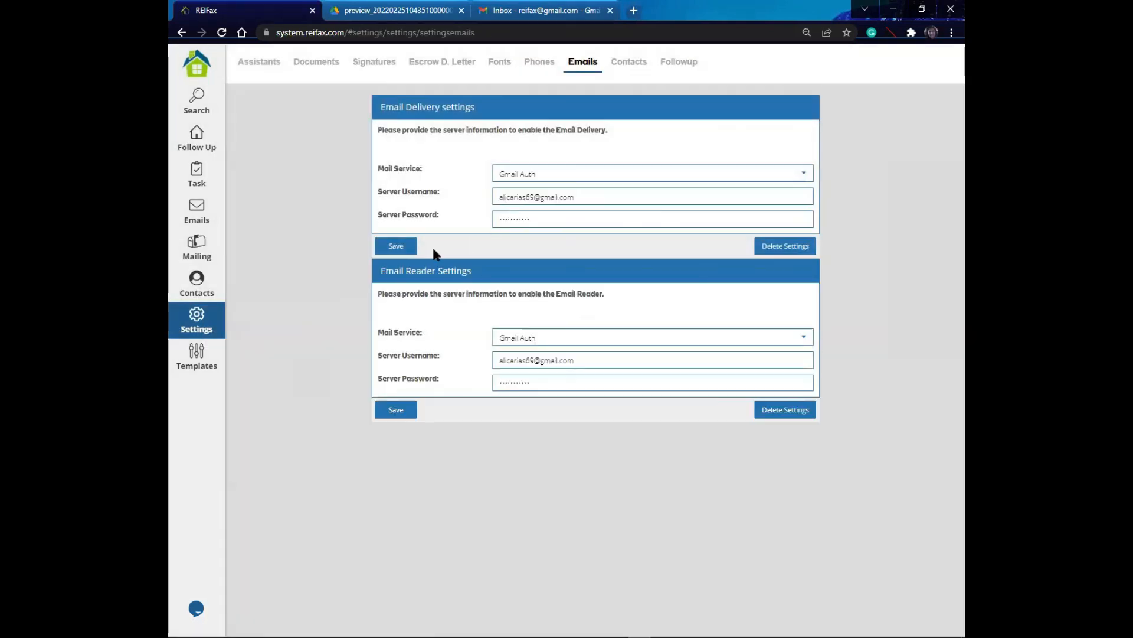
{"action": "left_click", "coordinate": [397, 246]}
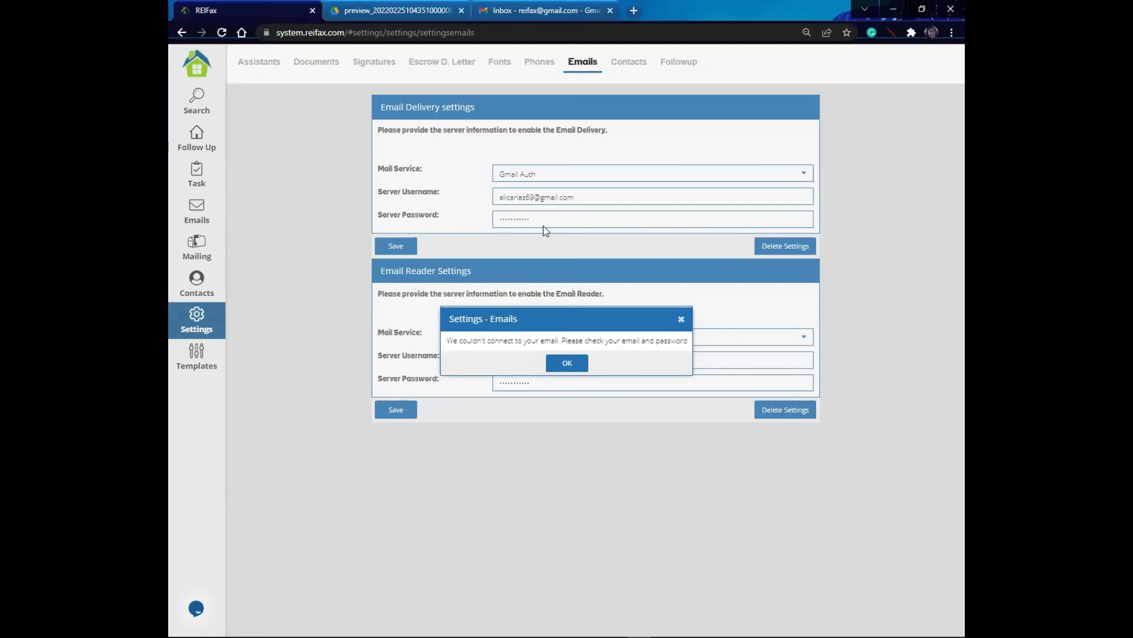
{"action": "left_click", "coordinate": [568, 363]}
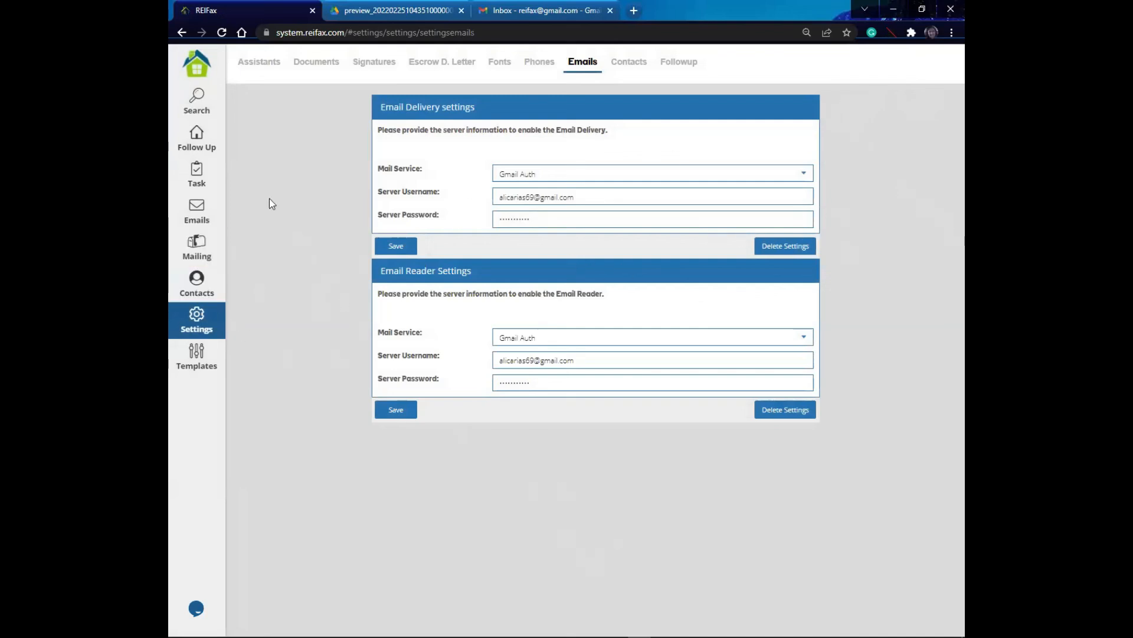
Step: Return to the Following list and reapply the filters from the filter dialog
{"action": "left_click", "coordinate": [197, 144]}
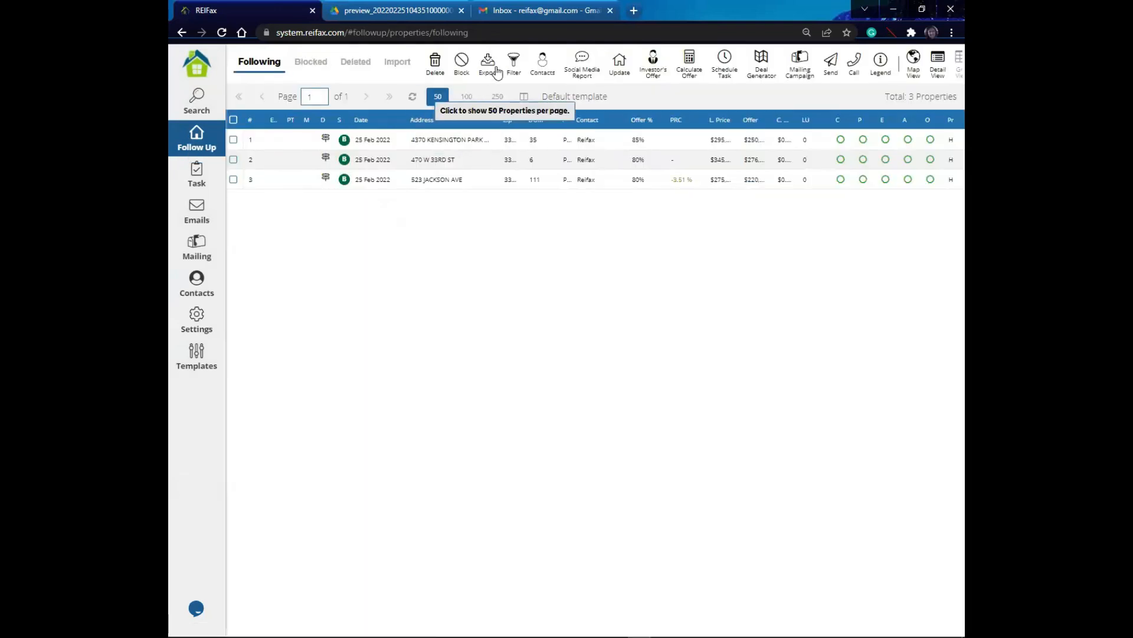
{"action": "left_click", "coordinate": [514, 64]}
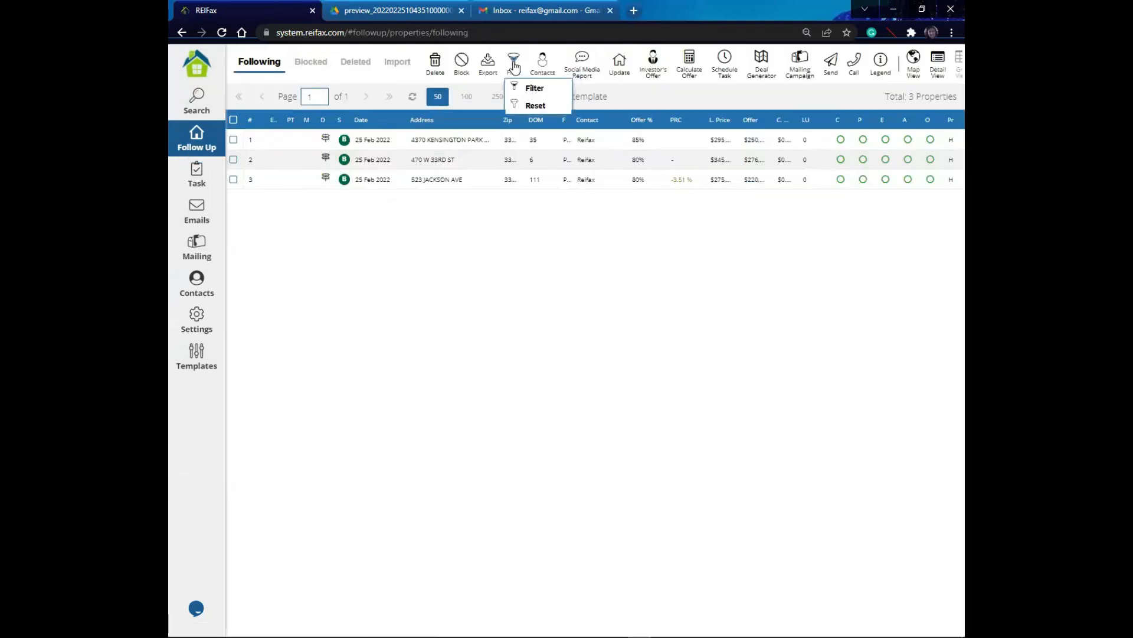
{"action": "left_click", "coordinate": [534, 88]}
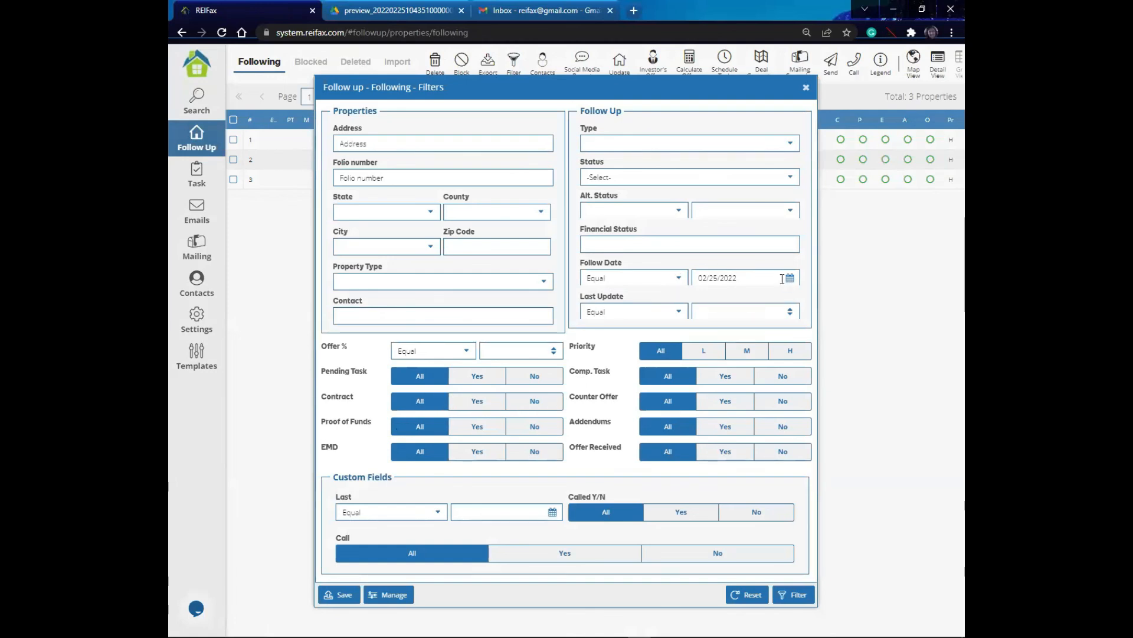
{"action": "left_click", "coordinate": [782, 597]}
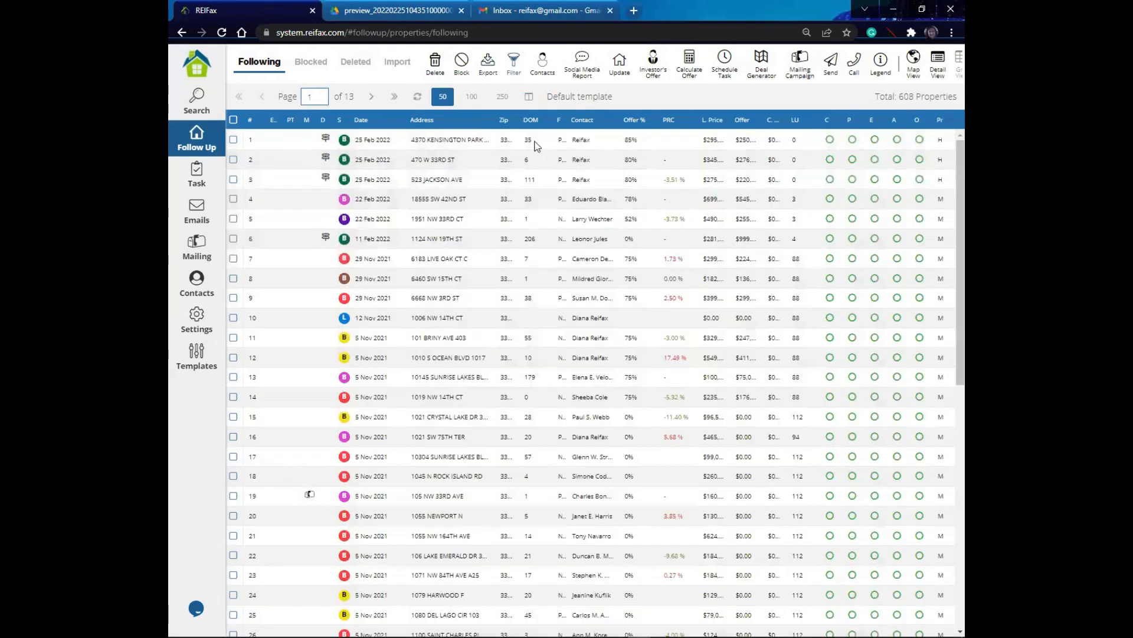
Step: Filter the Following list to show only properties with Contract set to Yes
{"action": "left_click", "coordinate": [513, 62]}
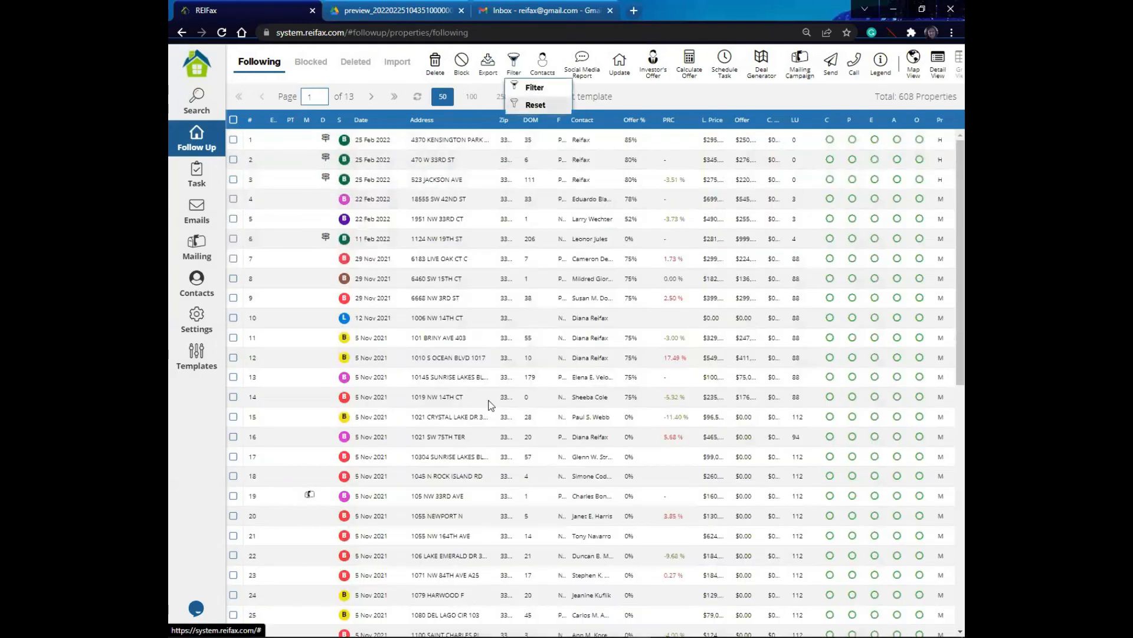
{"action": "left_click", "coordinate": [534, 87]}
{"action": "left_click", "coordinate": [477, 401]}
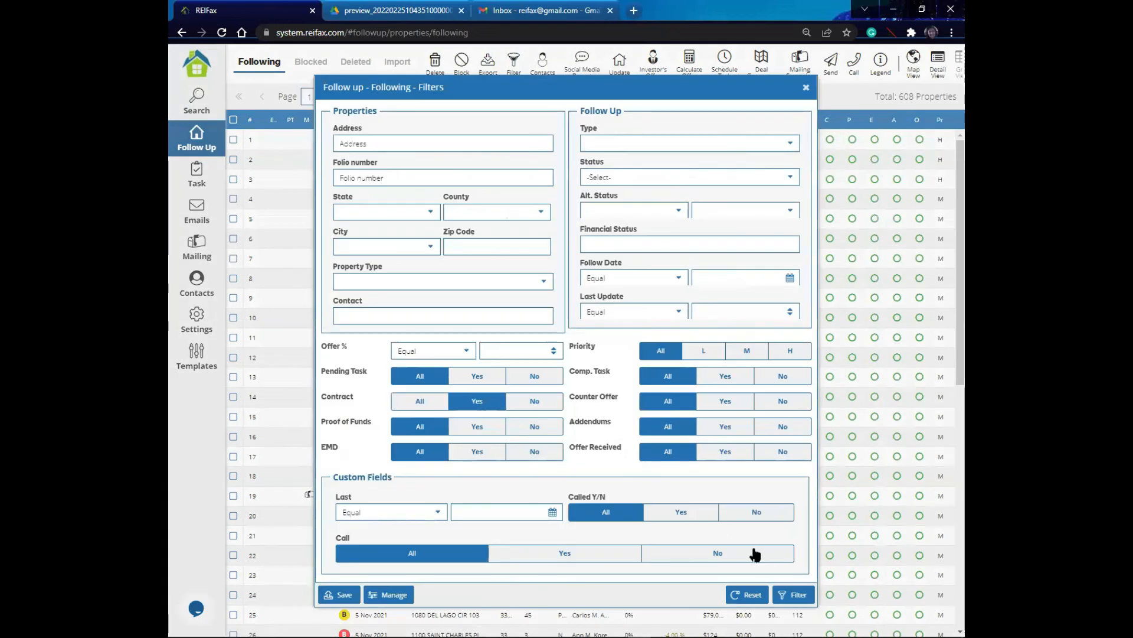
{"action": "left_click", "coordinate": [794, 595]}
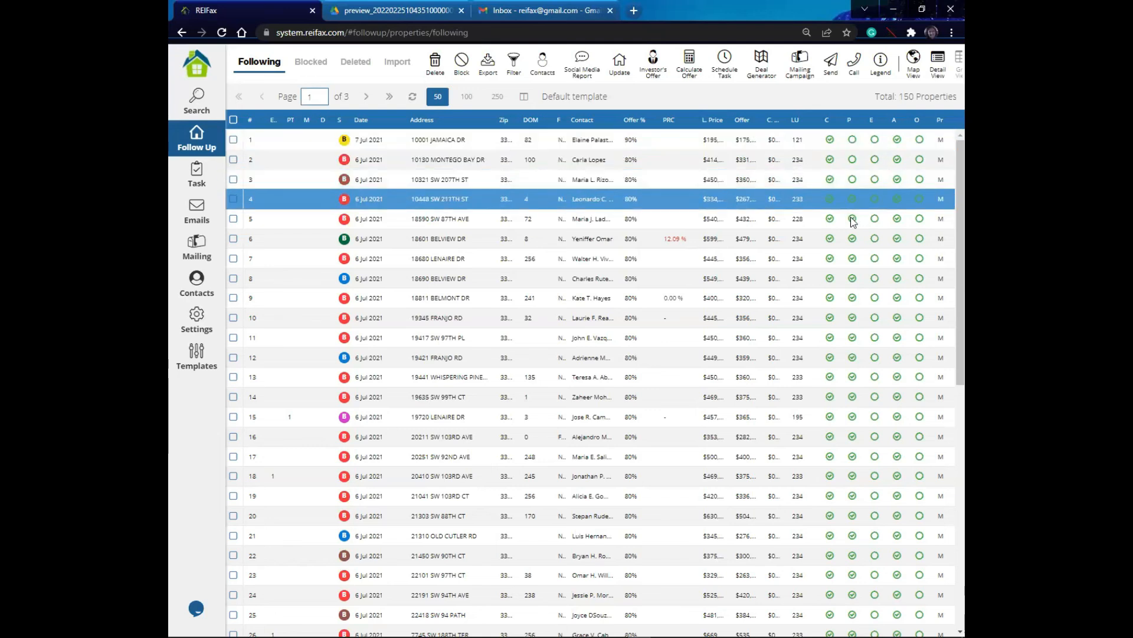
Step: Add the note 'property under contract' to the first property and mark its Offer Received document
{"action": "left_click", "coordinate": [874, 140]}
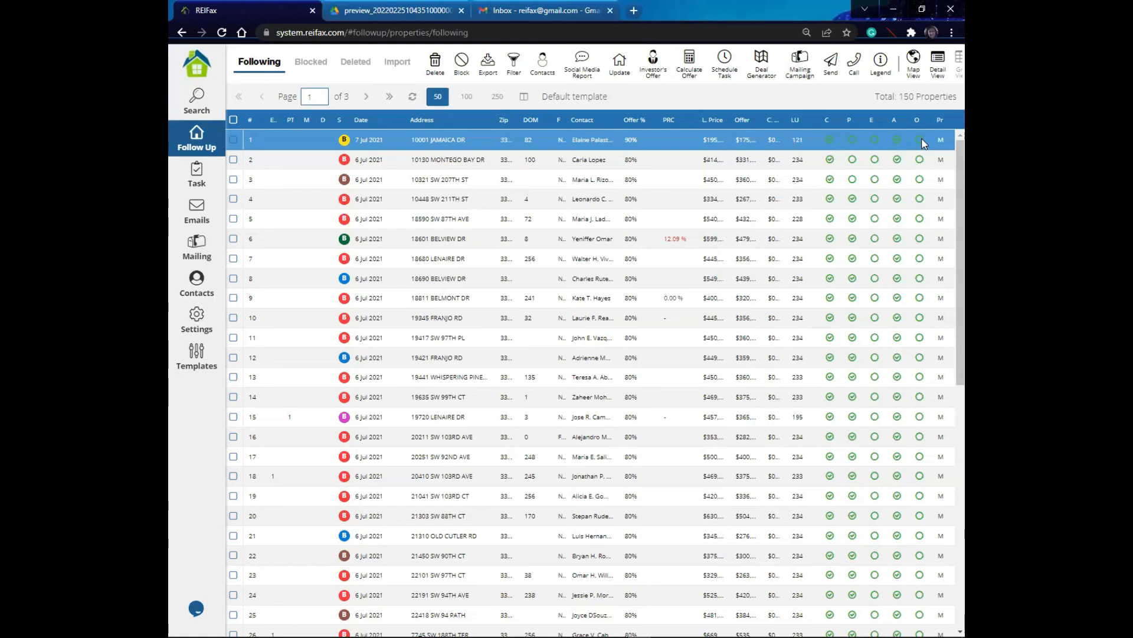
{"action": "left_click", "coordinate": [916, 144]}
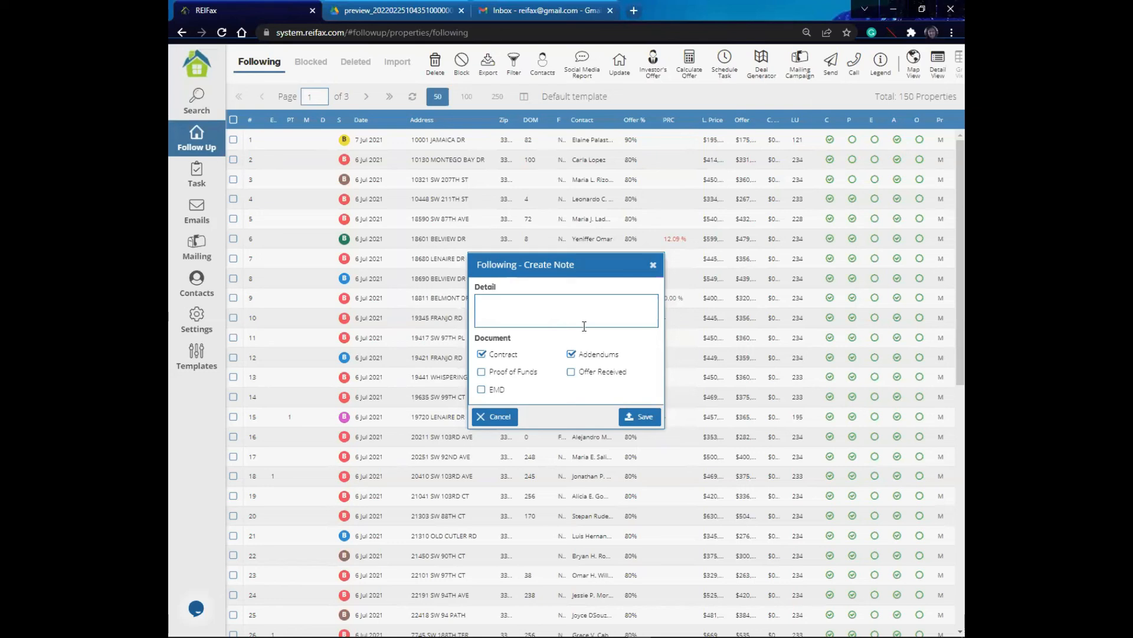
{"action": "left_click", "coordinate": [530, 310]}
{"action": "type", "text": "property under contract"}
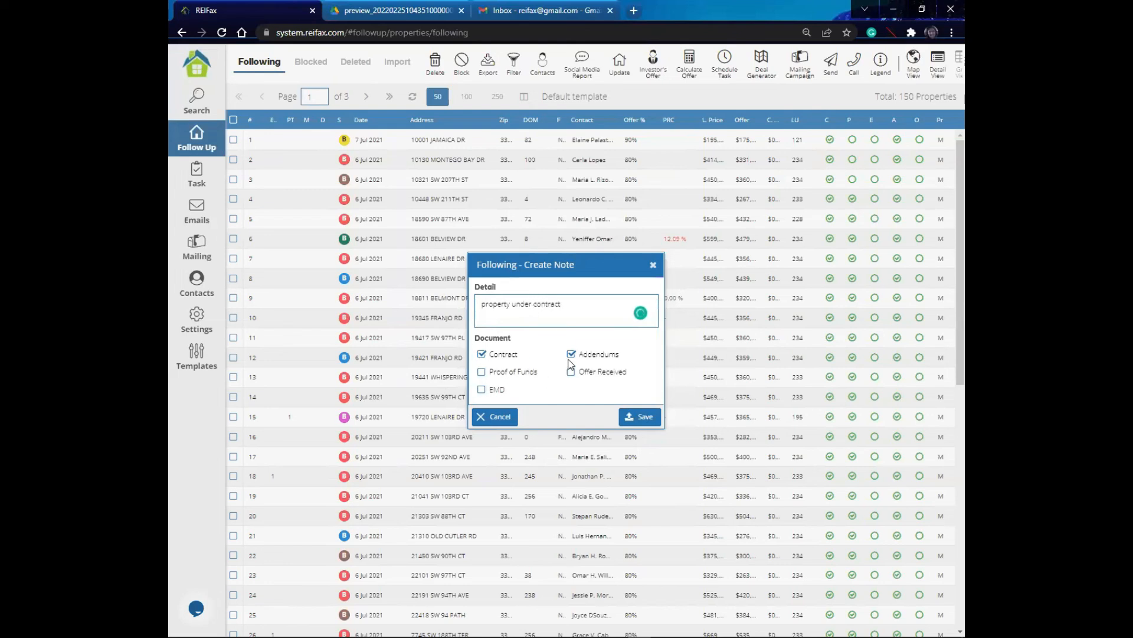
{"action": "left_click", "coordinate": [571, 372]}
{"action": "left_click", "coordinate": [633, 418]}
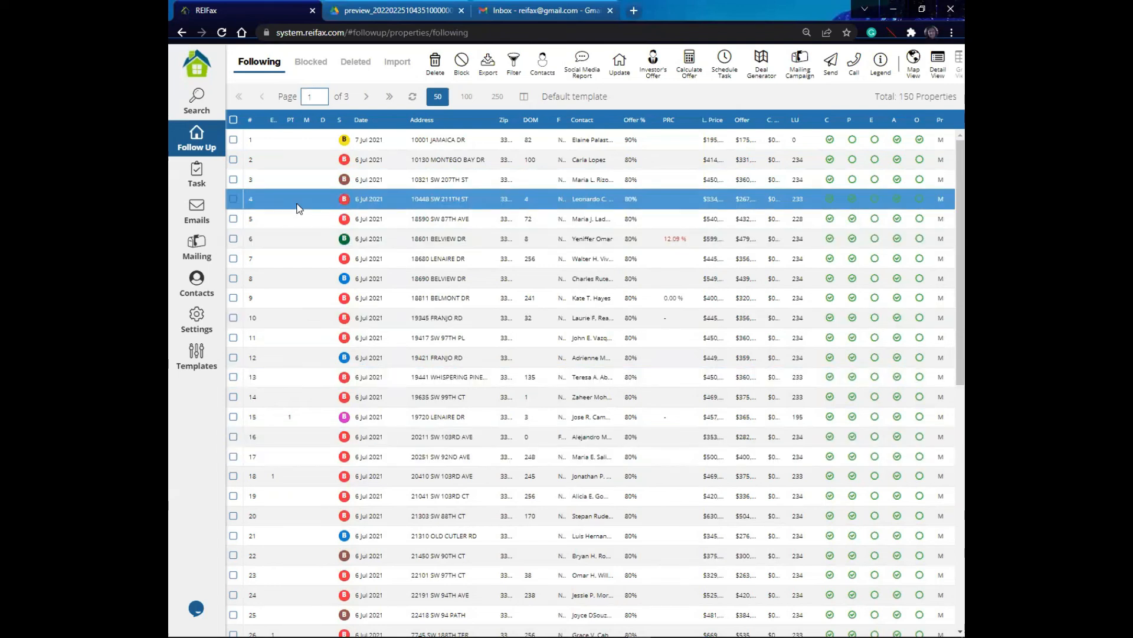
Step: Open the first property's follow-up history and review its Pending Tasks, Failed Tasks, Emails and Sms Plivo tabs
{"action": "left_click", "coordinate": [444, 142]}
{"action": "left_click", "coordinate": [455, 195]}
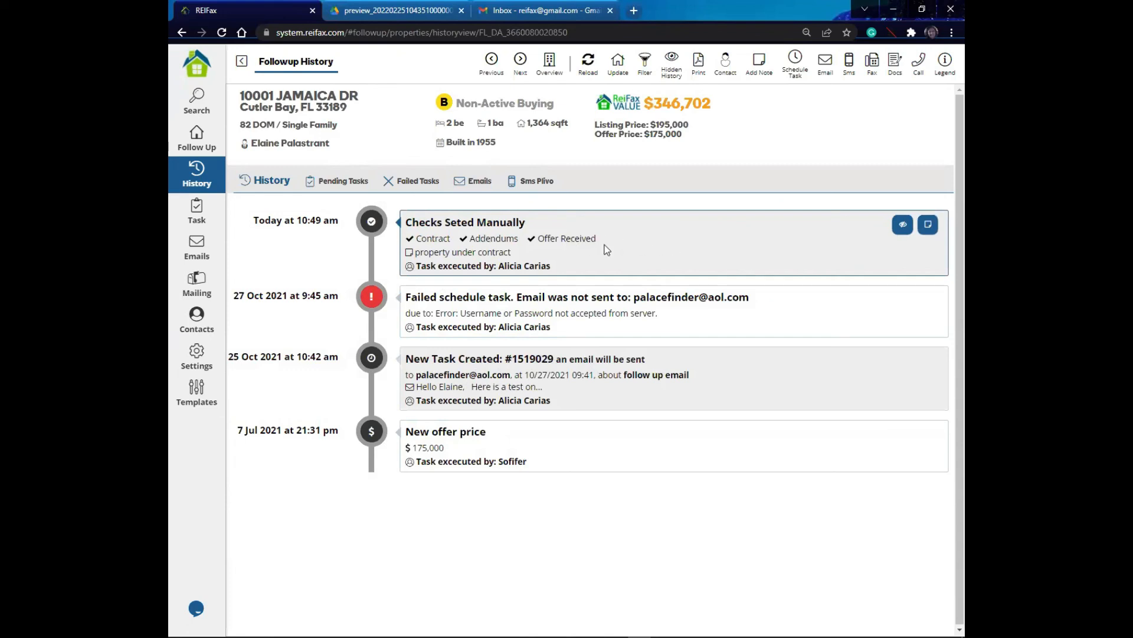
{"action": "left_click", "coordinate": [334, 187]}
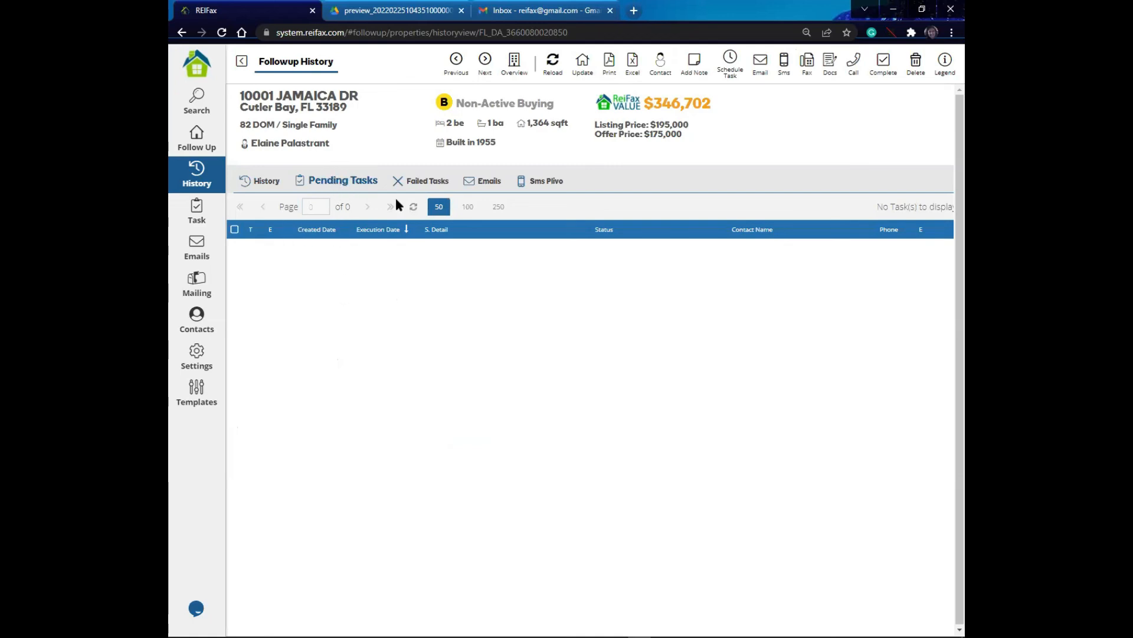
{"action": "left_click", "coordinate": [436, 183]}
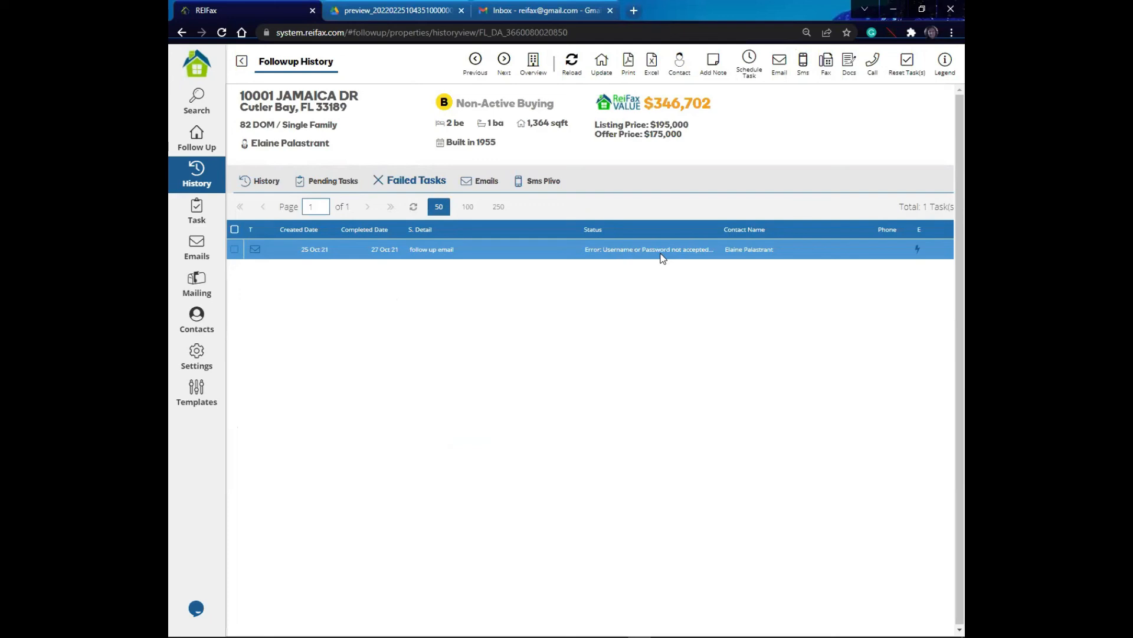
{"action": "left_click", "coordinate": [484, 186]}
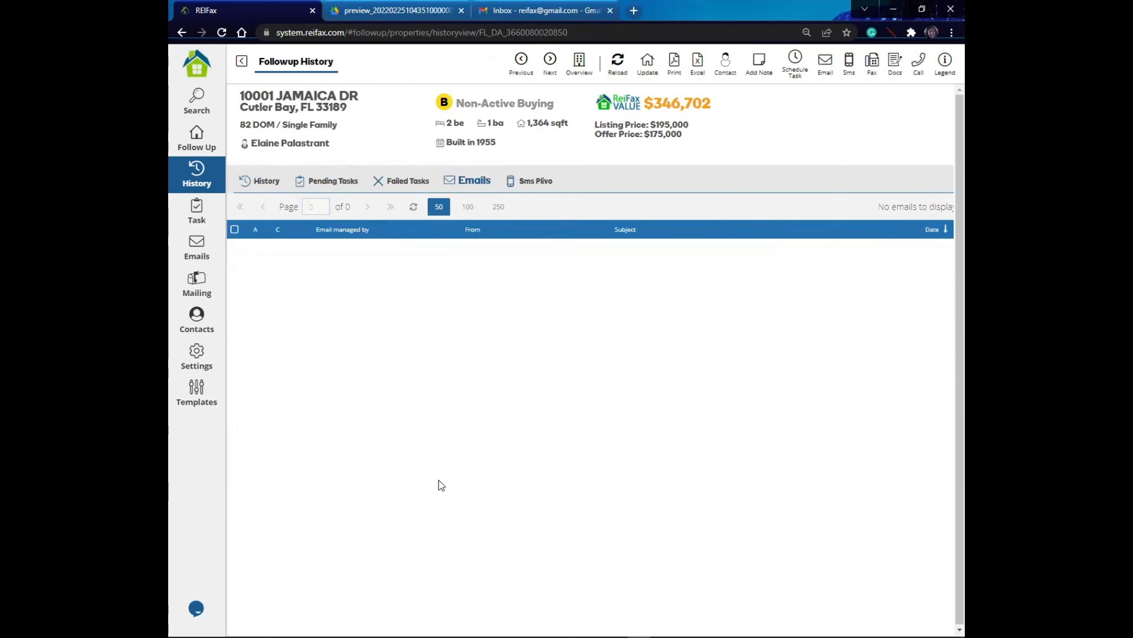
{"action": "left_click", "coordinate": [548, 187]}
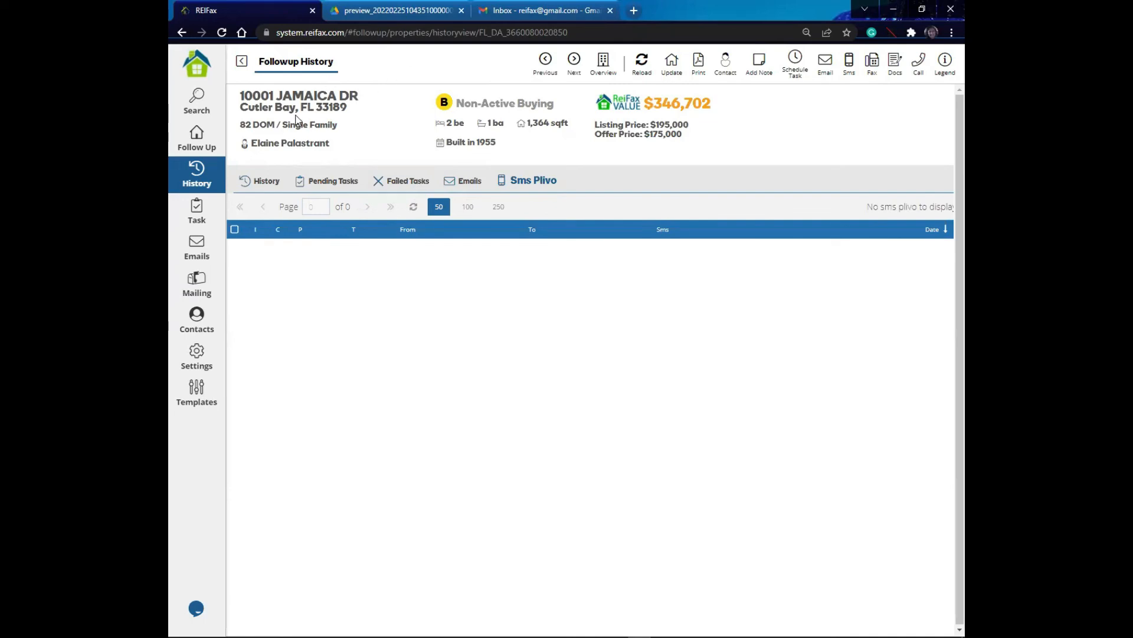
Step: Open the Emails section and browse its Inbox, Sent, Trash and Sms folders
{"action": "left_click", "coordinate": [205, 255]}
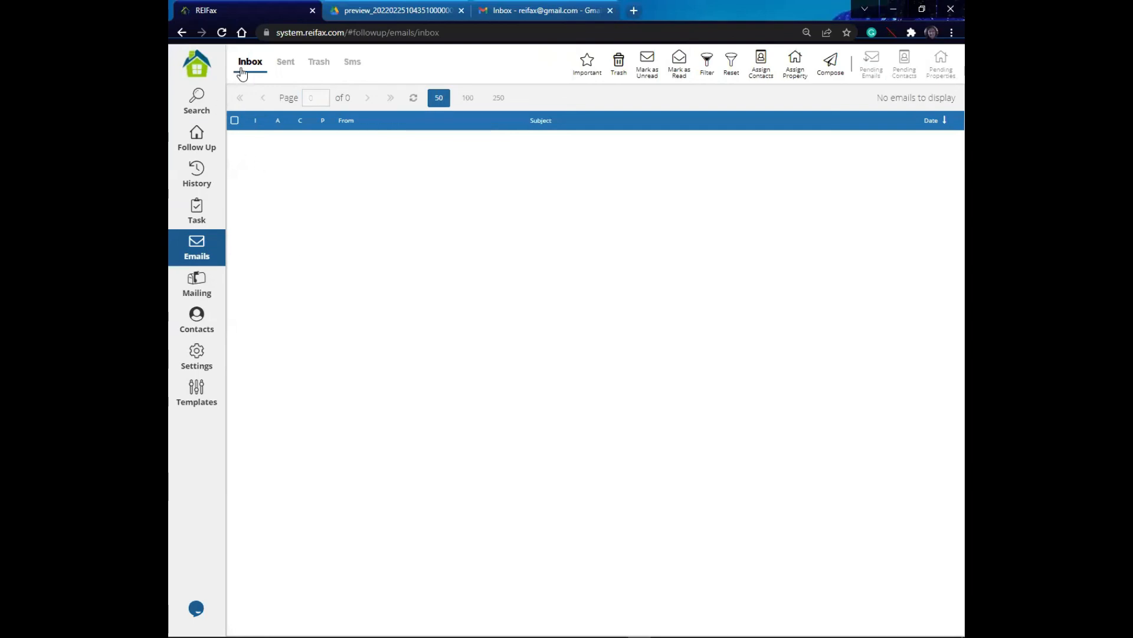
{"action": "left_click", "coordinate": [286, 62]}
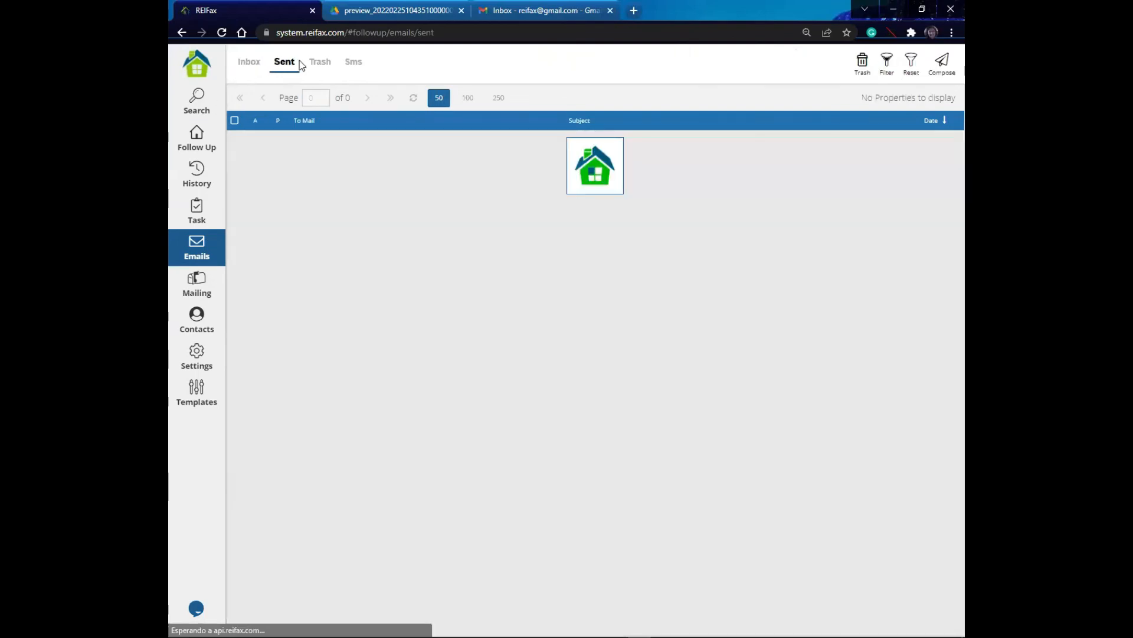
{"action": "left_click", "coordinate": [319, 62]}
{"action": "left_click", "coordinate": [354, 63]}
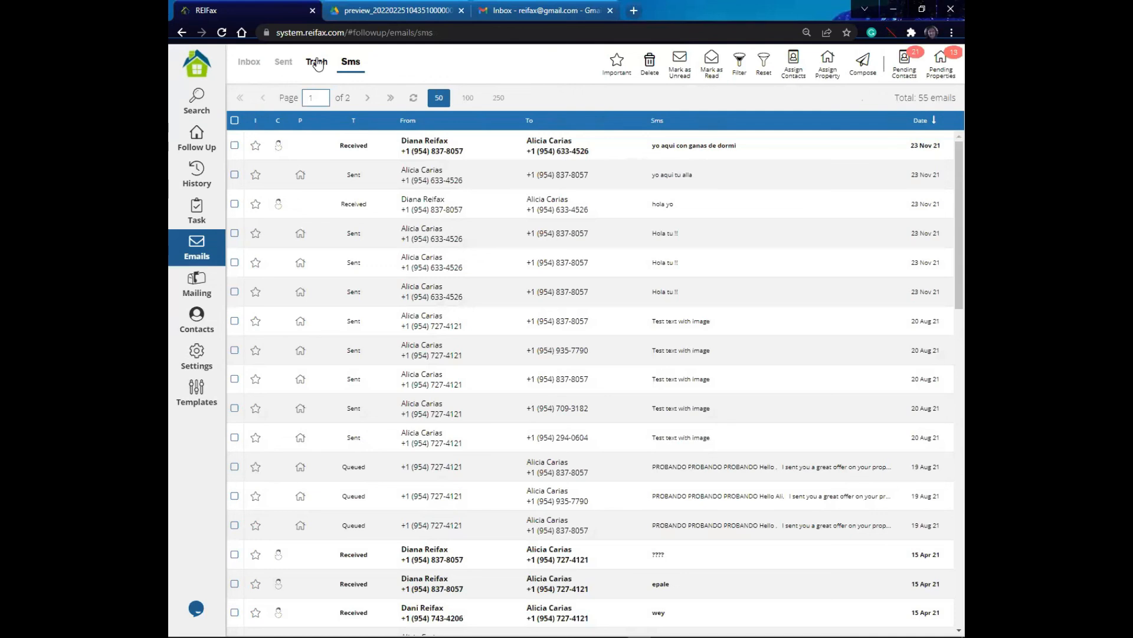
{"action": "left_click", "coordinate": [317, 63]}
{"action": "left_click", "coordinate": [288, 66]}
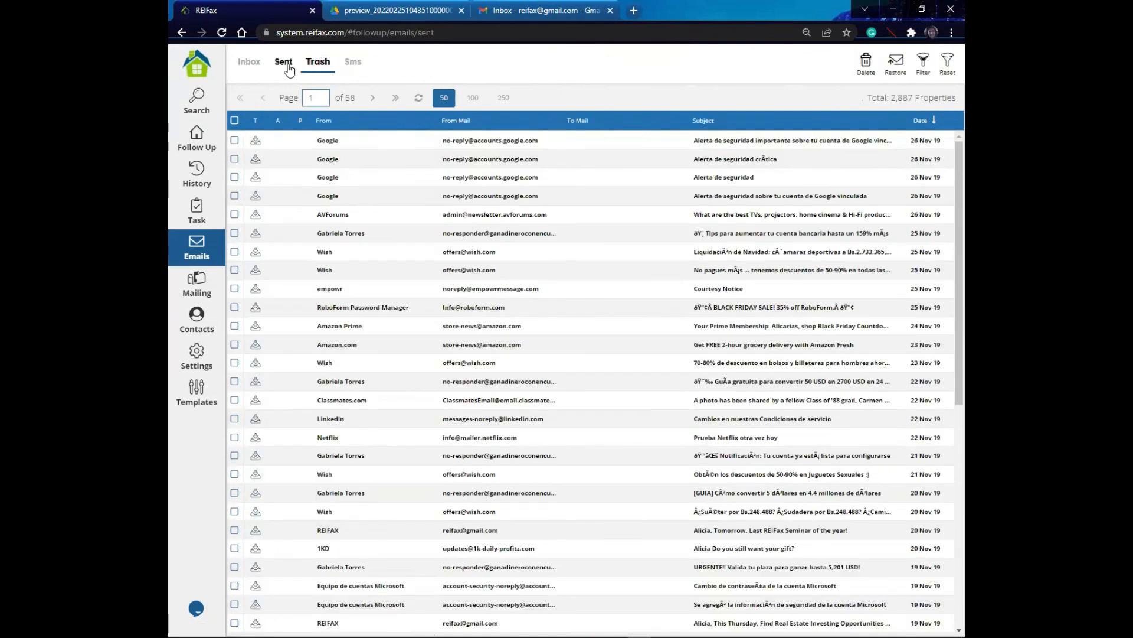
{"action": "left_click", "coordinate": [255, 67]}
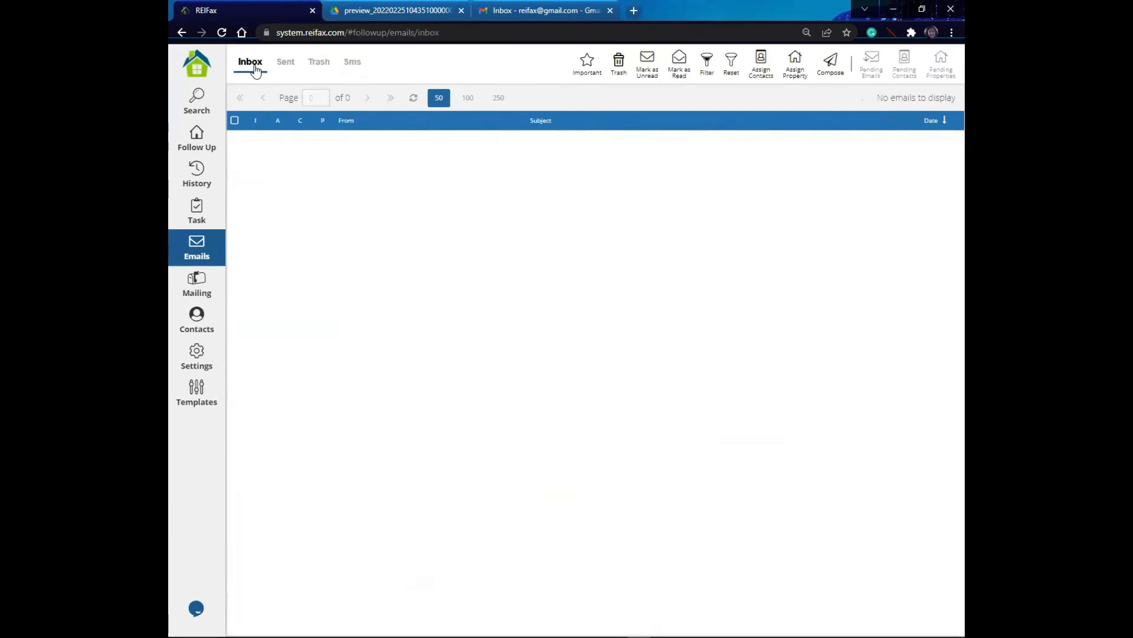
{"action": "left_click", "coordinate": [284, 66]}
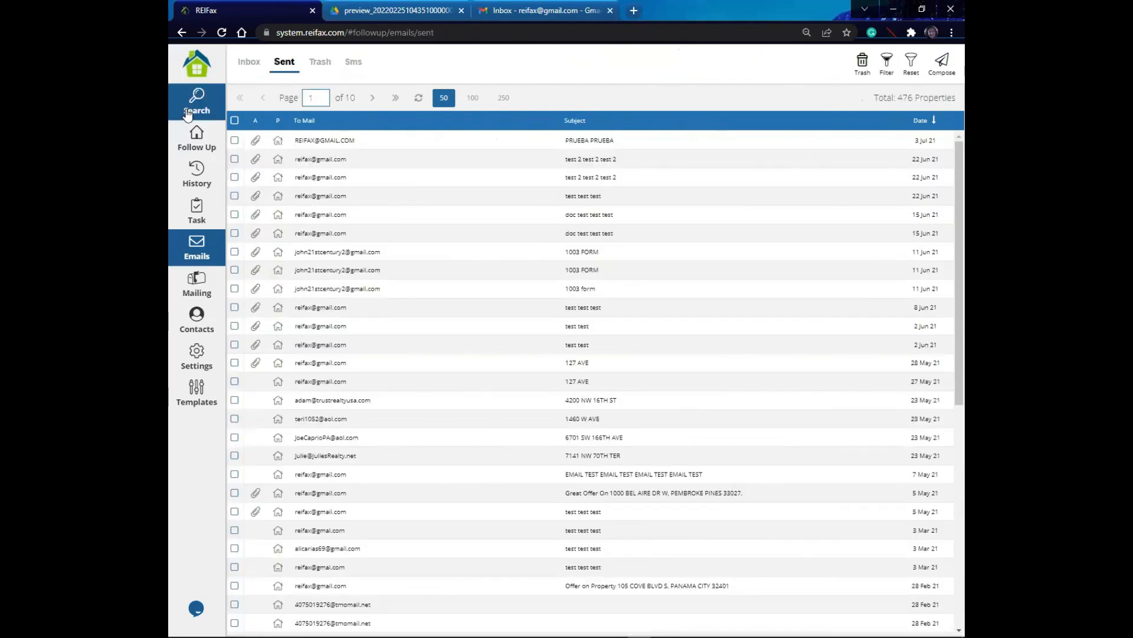
{"action": "left_click", "coordinate": [256, 70]}
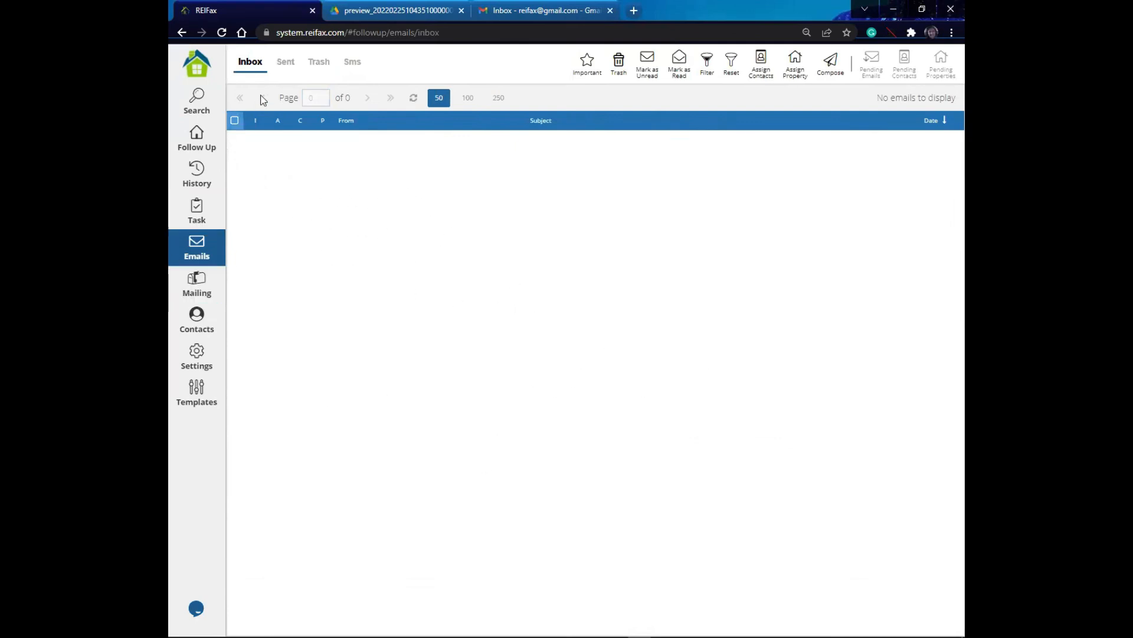
Step: Return to the Following list and select the first four properties
{"action": "left_click", "coordinate": [195, 148]}
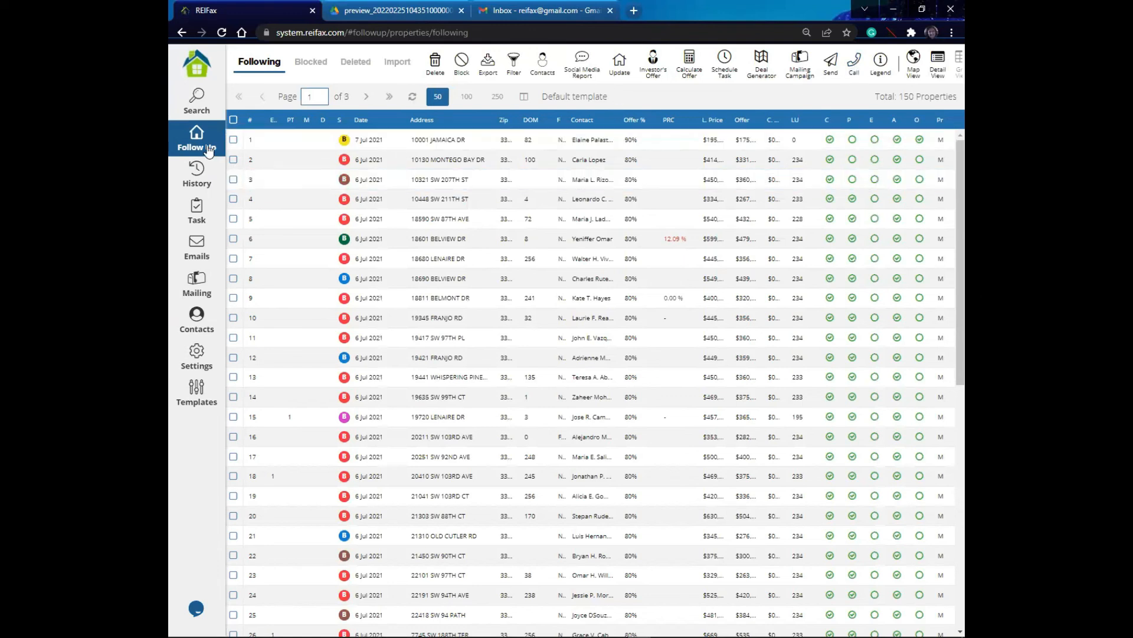
{"action": "left_click", "coordinate": [234, 139]}
{"action": "left_click", "coordinate": [234, 139]}
{"action": "left_click", "coordinate": [234, 160]}
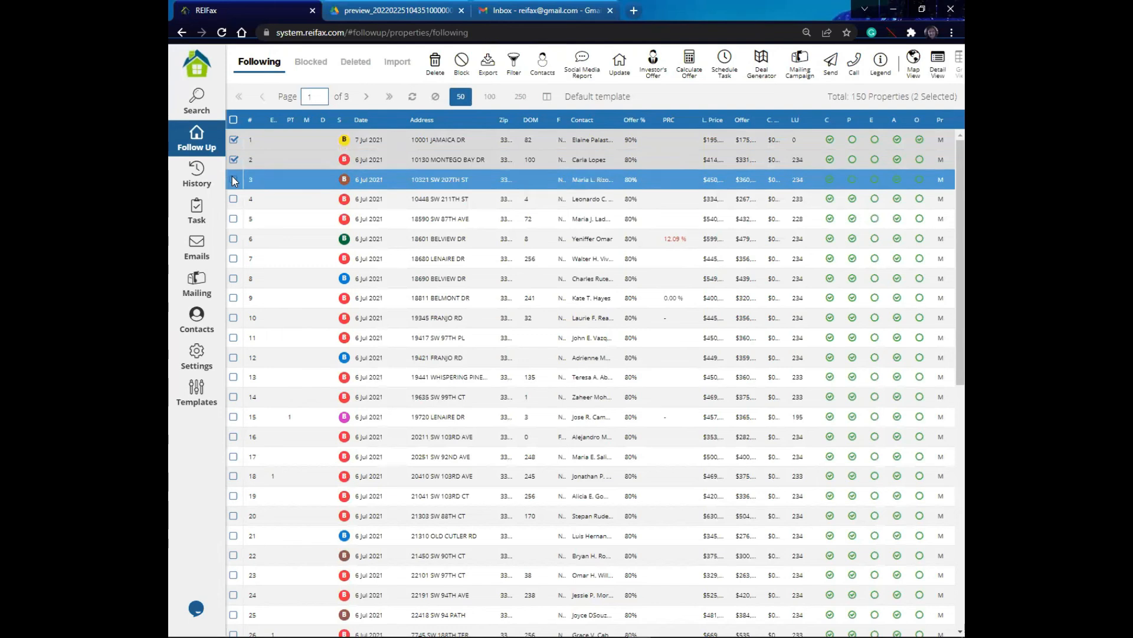
{"action": "left_click", "coordinate": [234, 179]}
{"action": "left_click", "coordinate": [235, 200]}
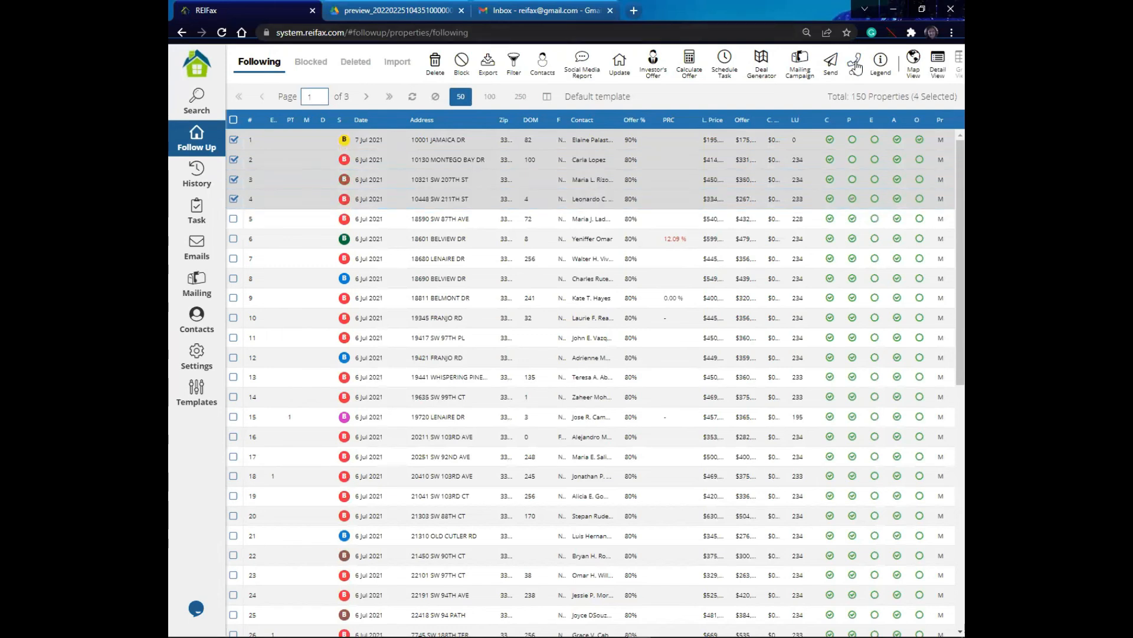
Step: Start a Plivo dialer call session for the selected properties with DNC set to No
{"action": "left_click", "coordinate": [856, 64]}
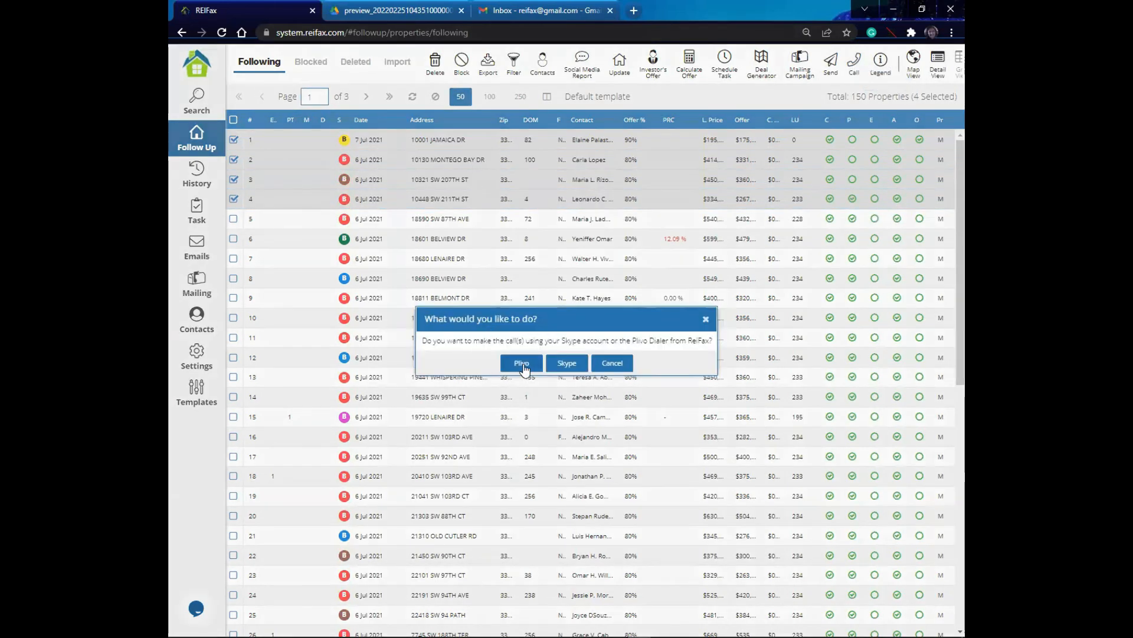
{"action": "left_click", "coordinate": [523, 364]}
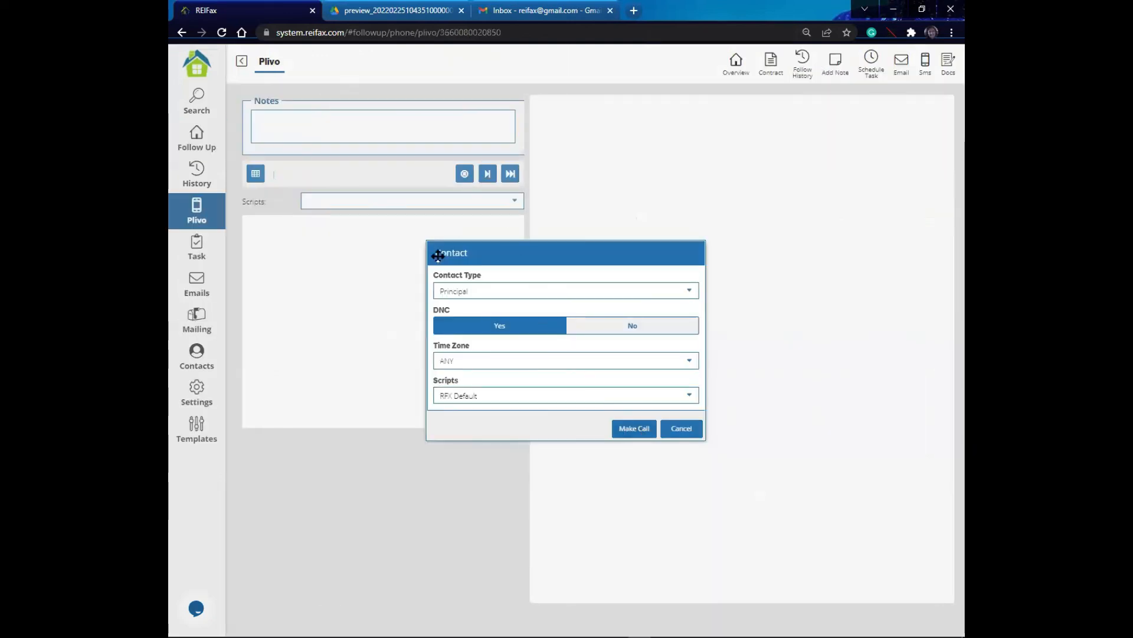
{"action": "left_click", "coordinate": [689, 292]}
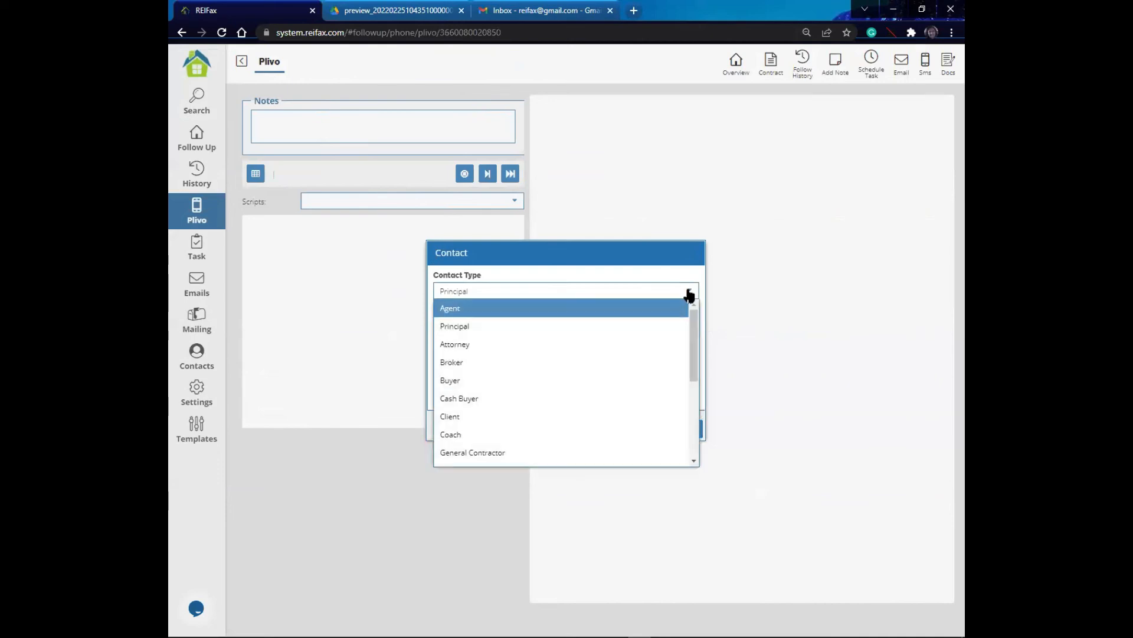
{"action": "left_click", "coordinate": [761, 342]}
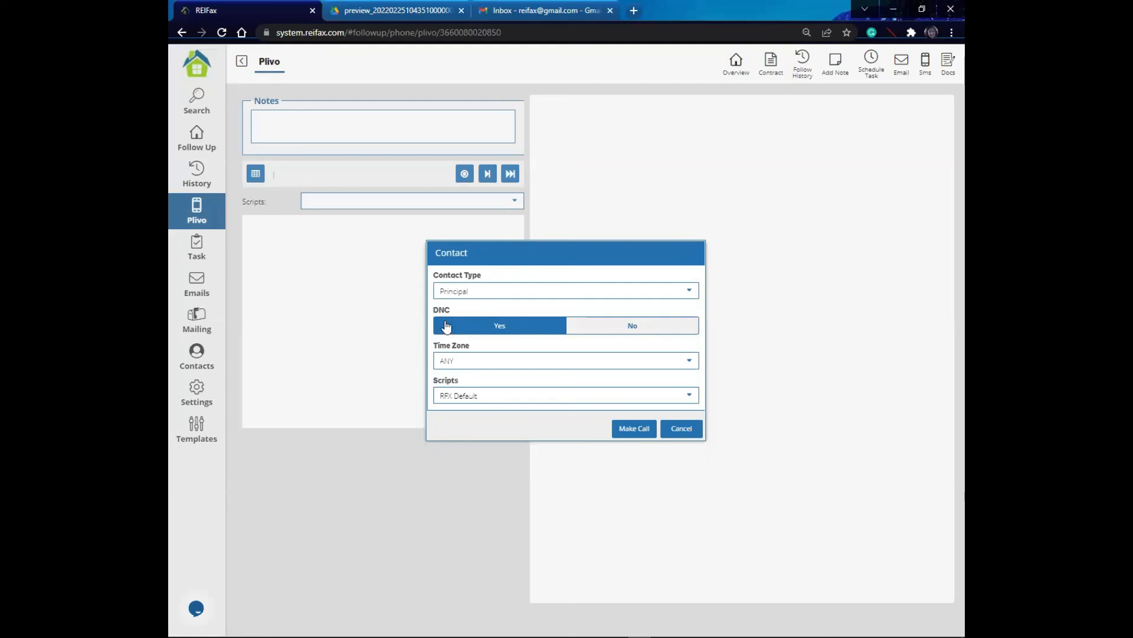
{"action": "left_click", "coordinate": [624, 328]}
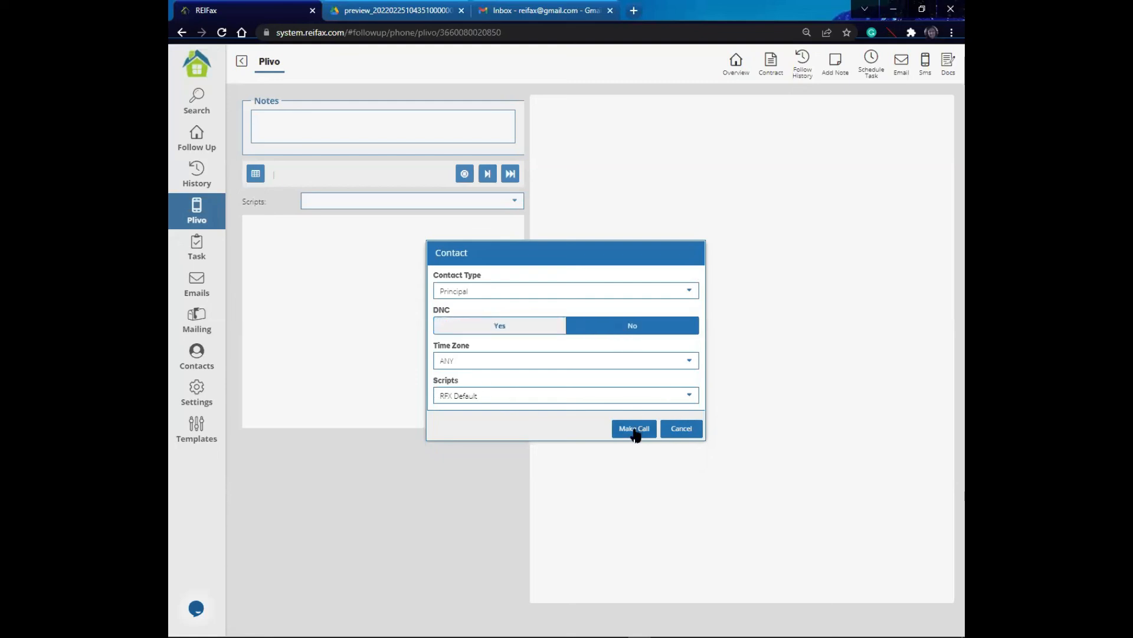
{"action": "left_click", "coordinate": [634, 430]}
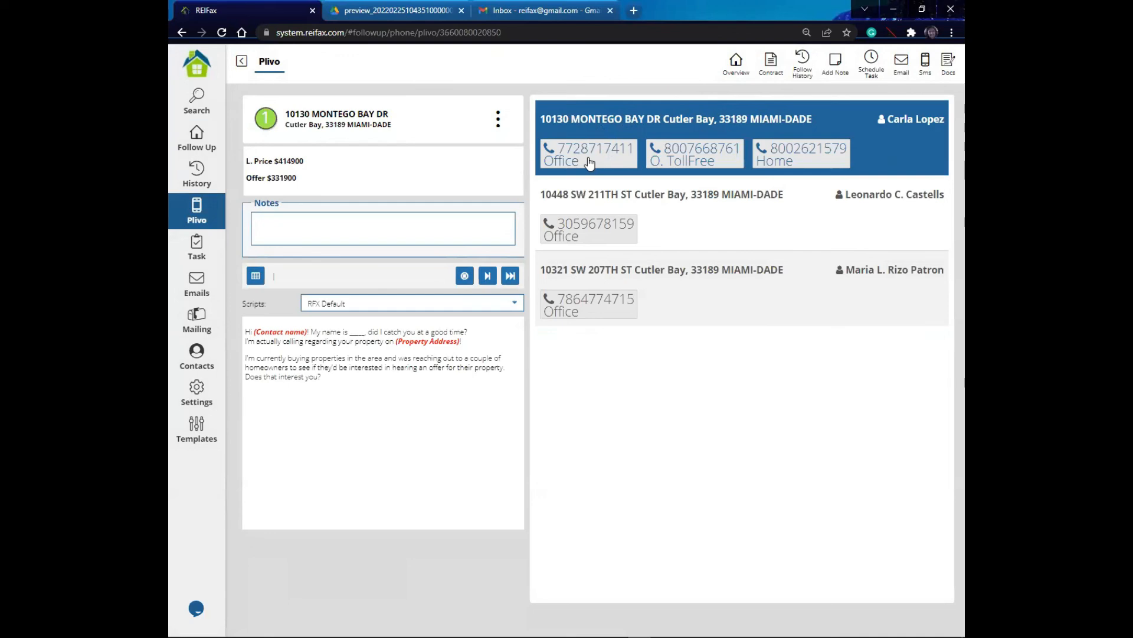
Step: Hang up the current call, add the note 'call back next week', and skip to the next contact
{"action": "left_click", "coordinate": [465, 277]}
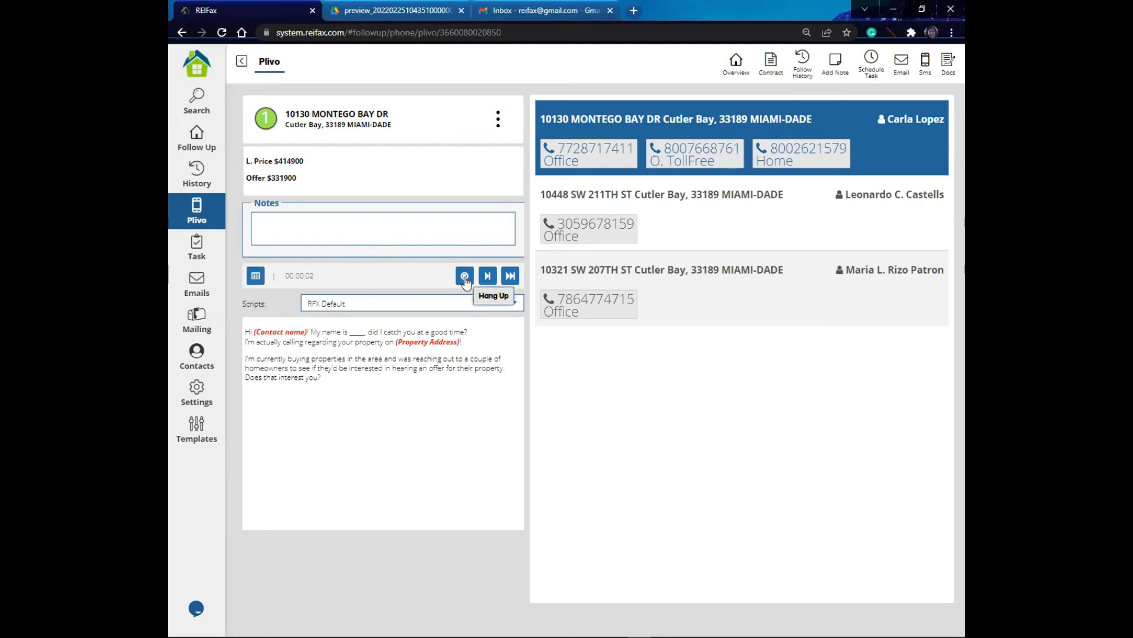
{"action": "left_click", "coordinate": [349, 218]}
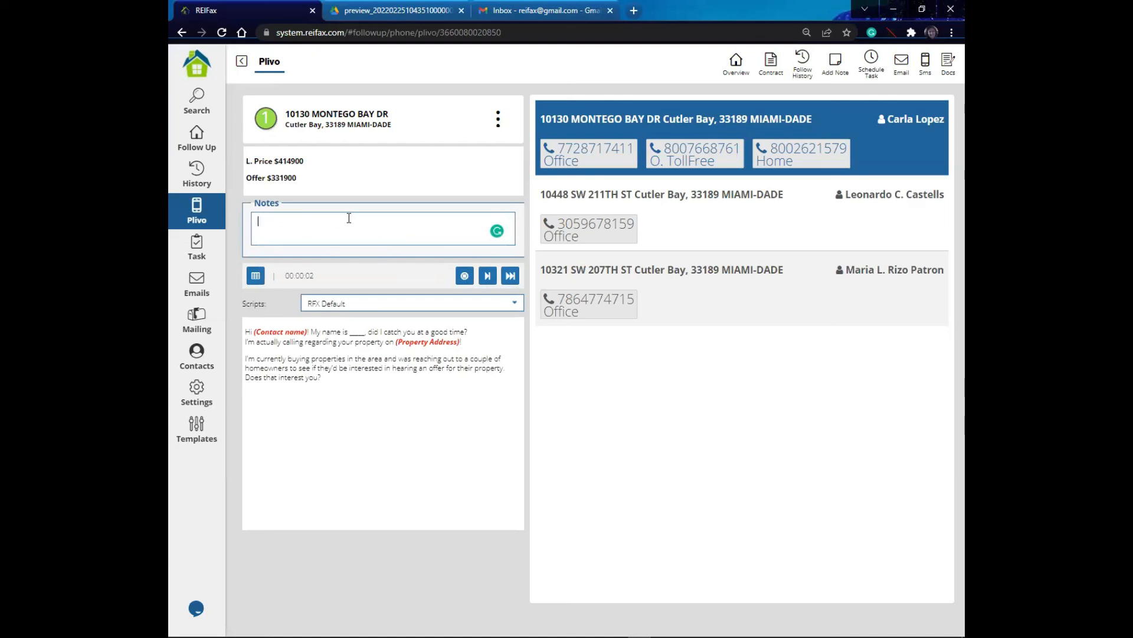
{"action": "type", "text": "call back next week"}
{"action": "left_click", "coordinate": [510, 276]}
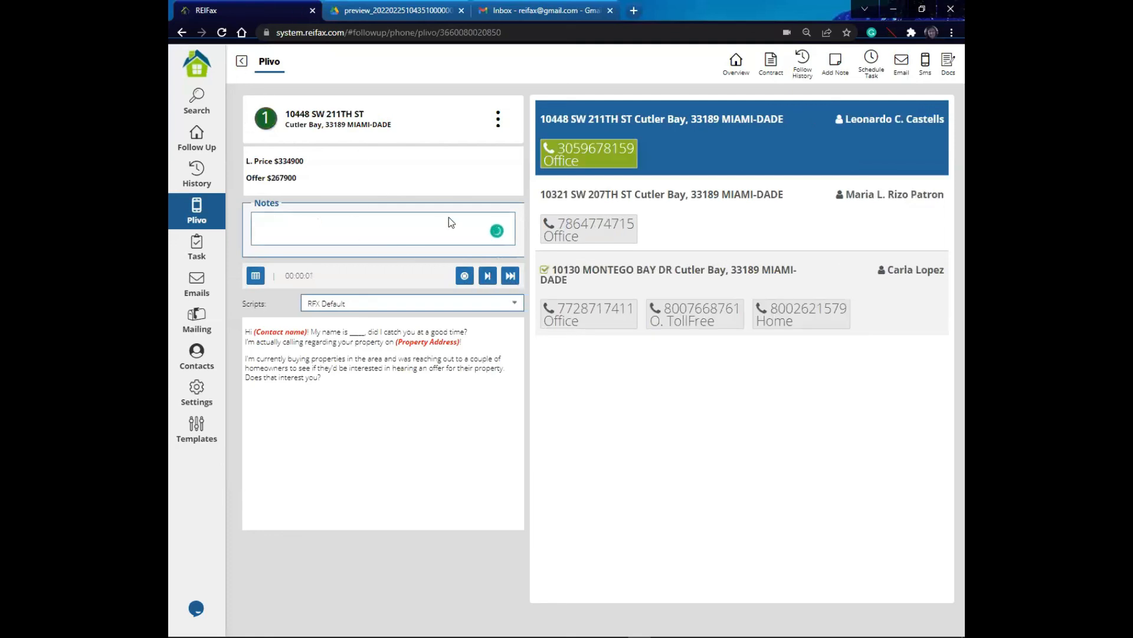
Step: Return to the Following list and check the first property's follow-up history
{"action": "left_click", "coordinate": [242, 61]}
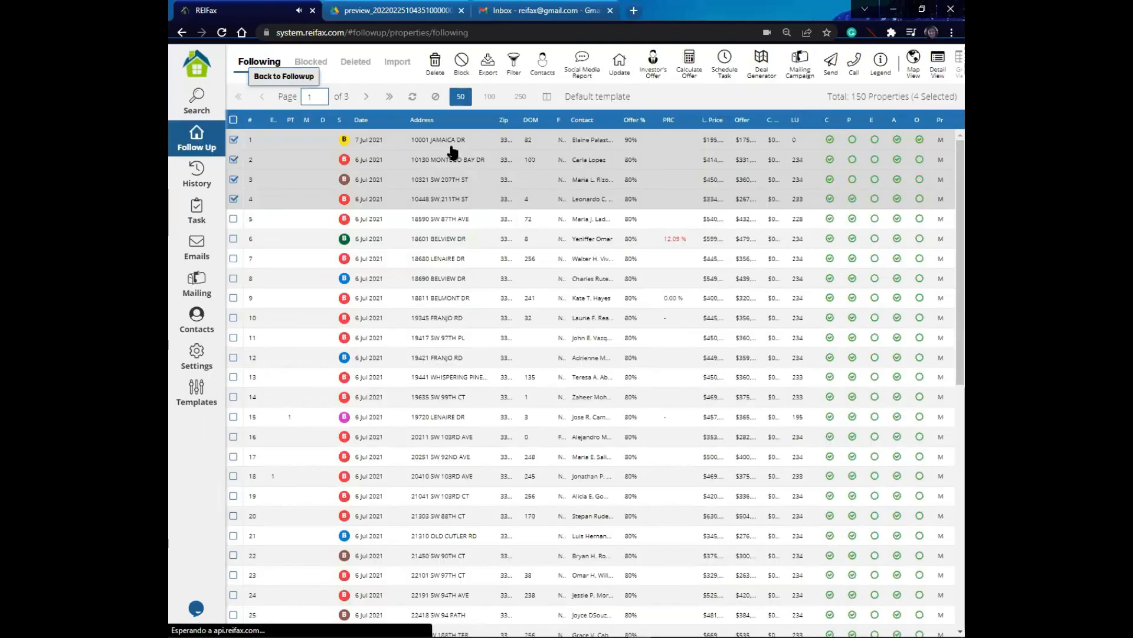
{"action": "left_click", "coordinate": [462, 201]}
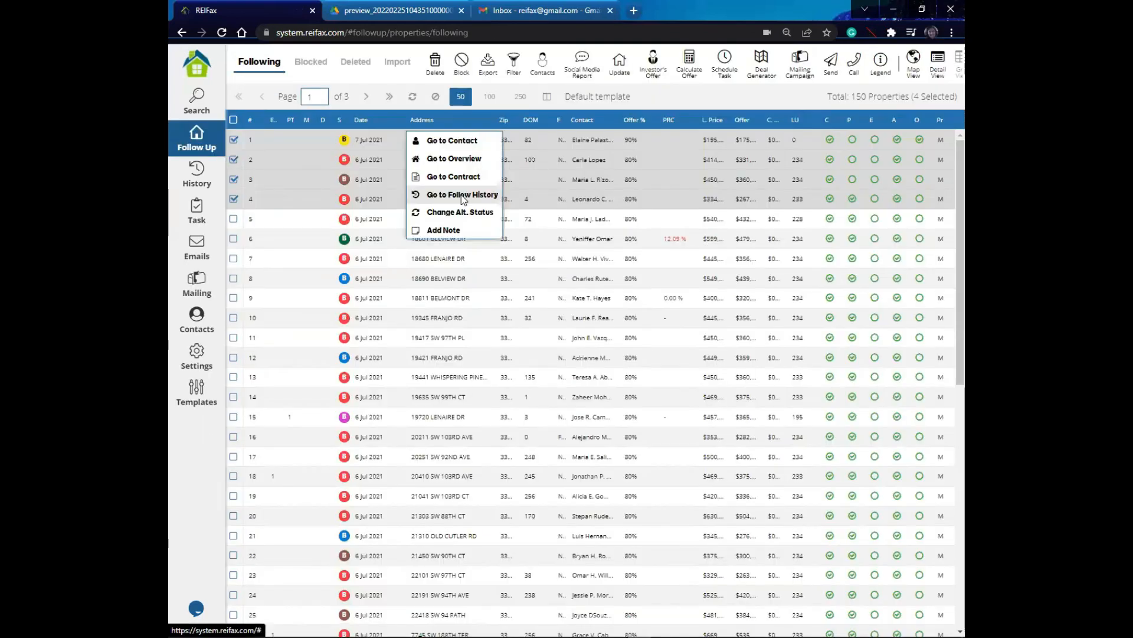
{"action": "left_click", "coordinate": [463, 197]}
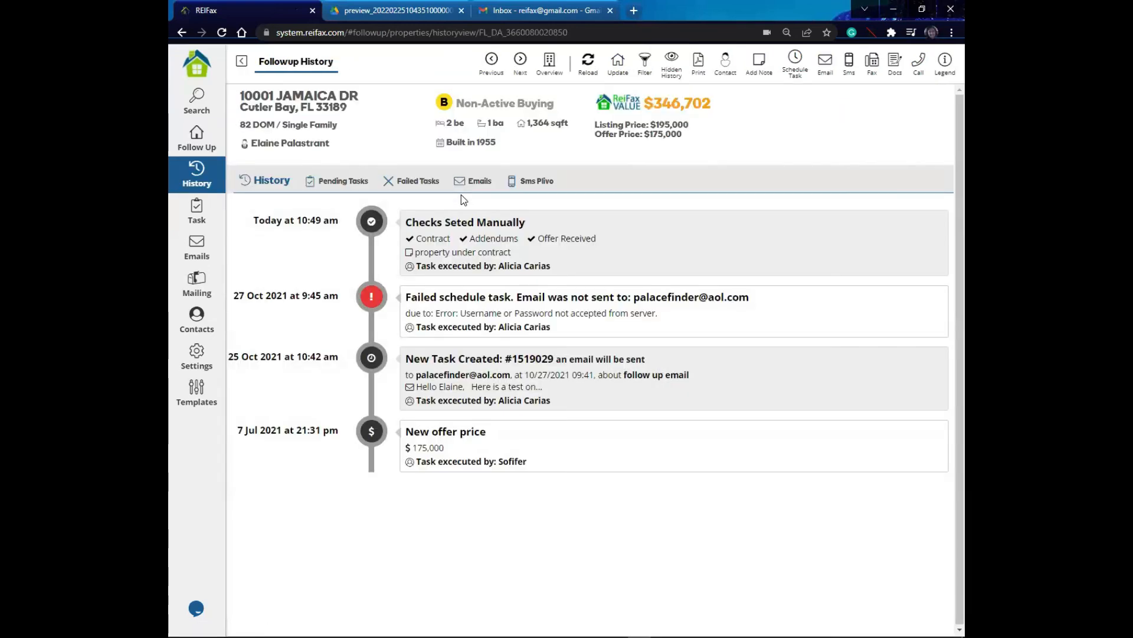
{"action": "left_click", "coordinate": [241, 61]}
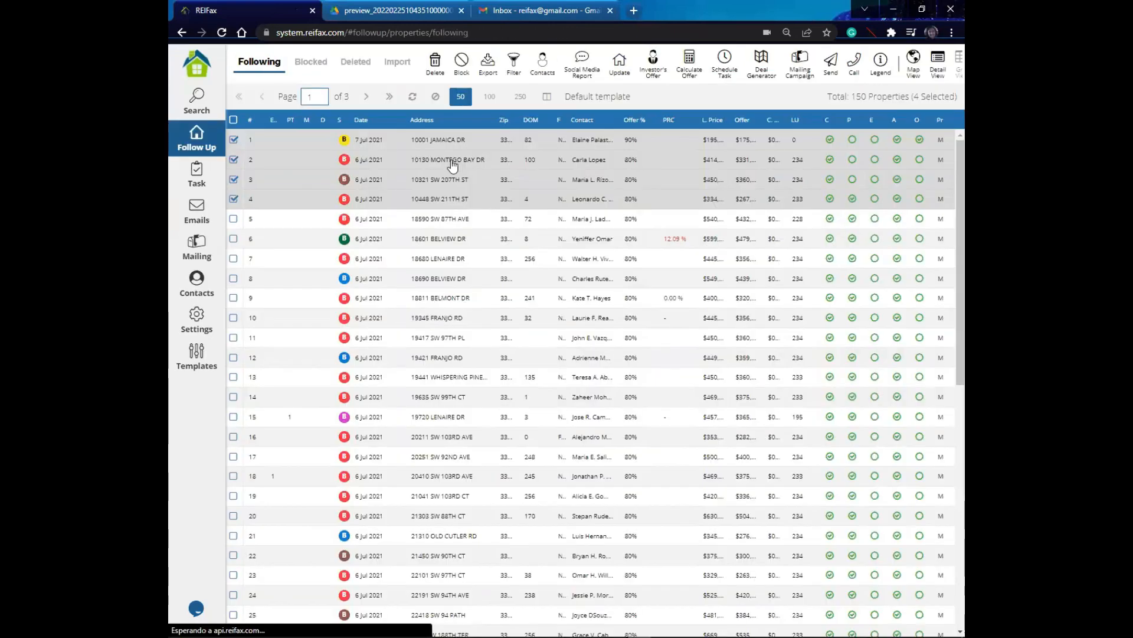
{"action": "right_click", "coordinate": [453, 204]}
{"action": "left_click", "coordinate": [455, 216]}
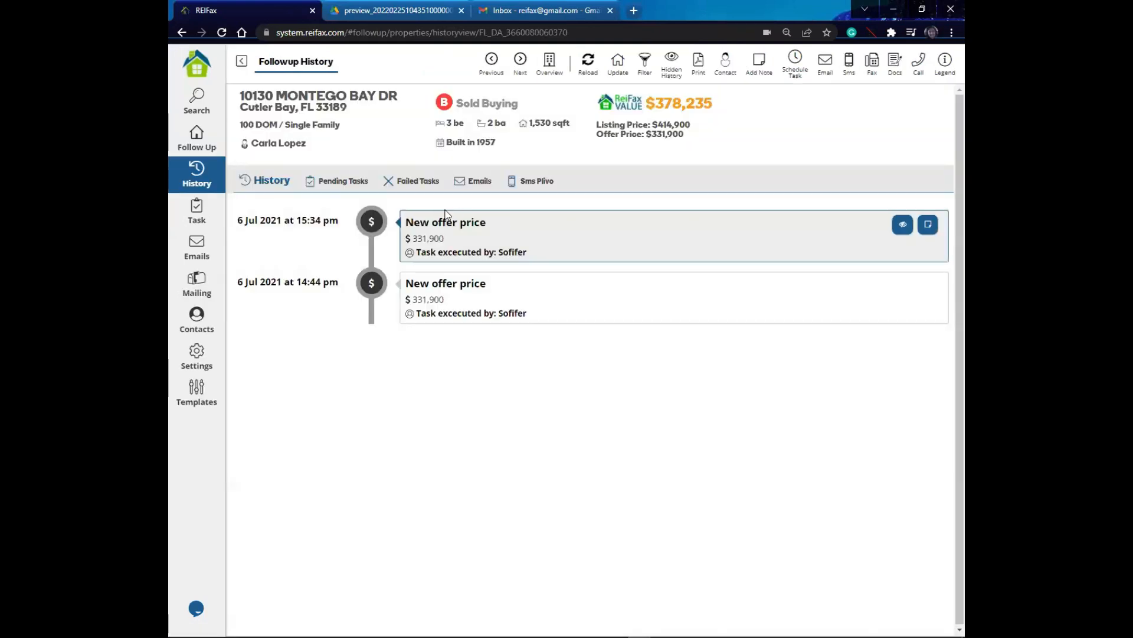
{"action": "left_click", "coordinate": [242, 61]}
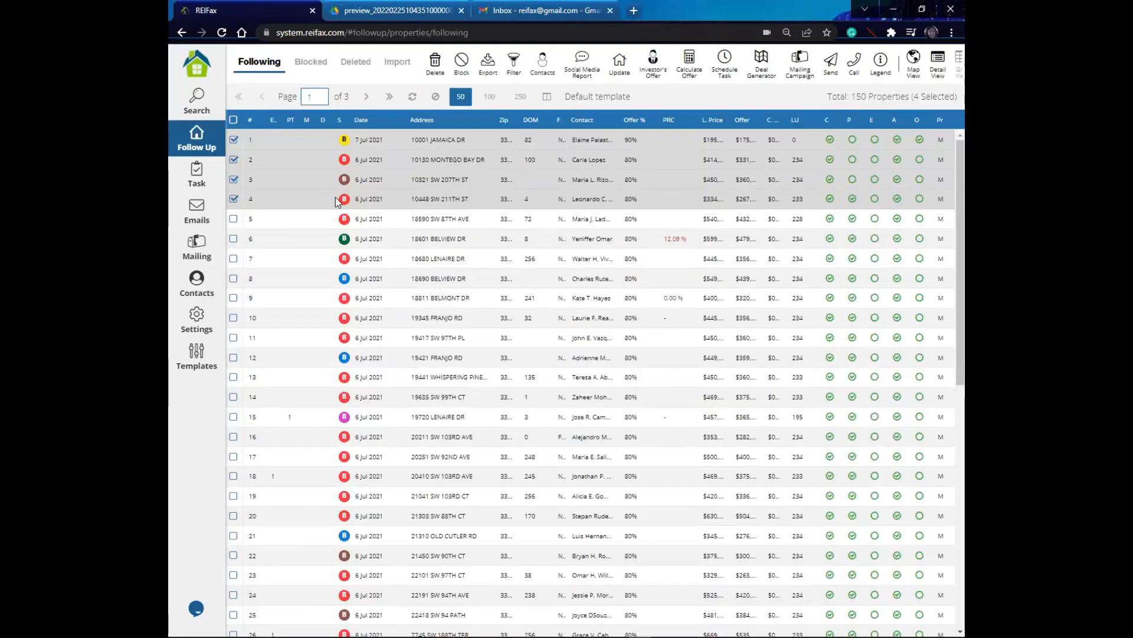
{"action": "right_click", "coordinate": [442, 202]}
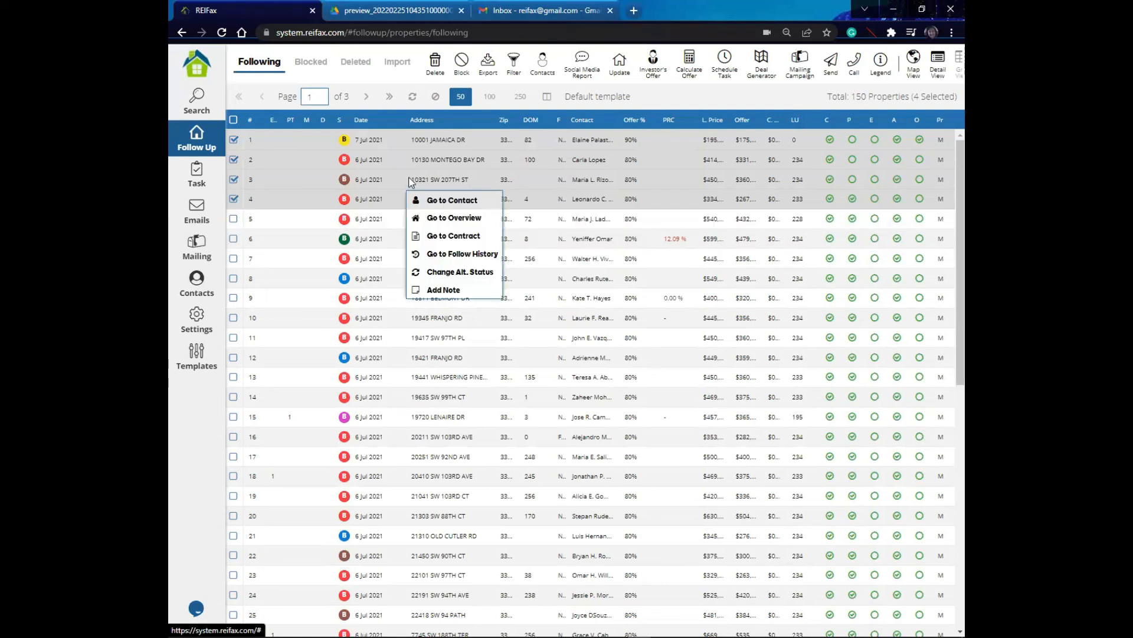
{"action": "right_click", "coordinate": [439, 159]}
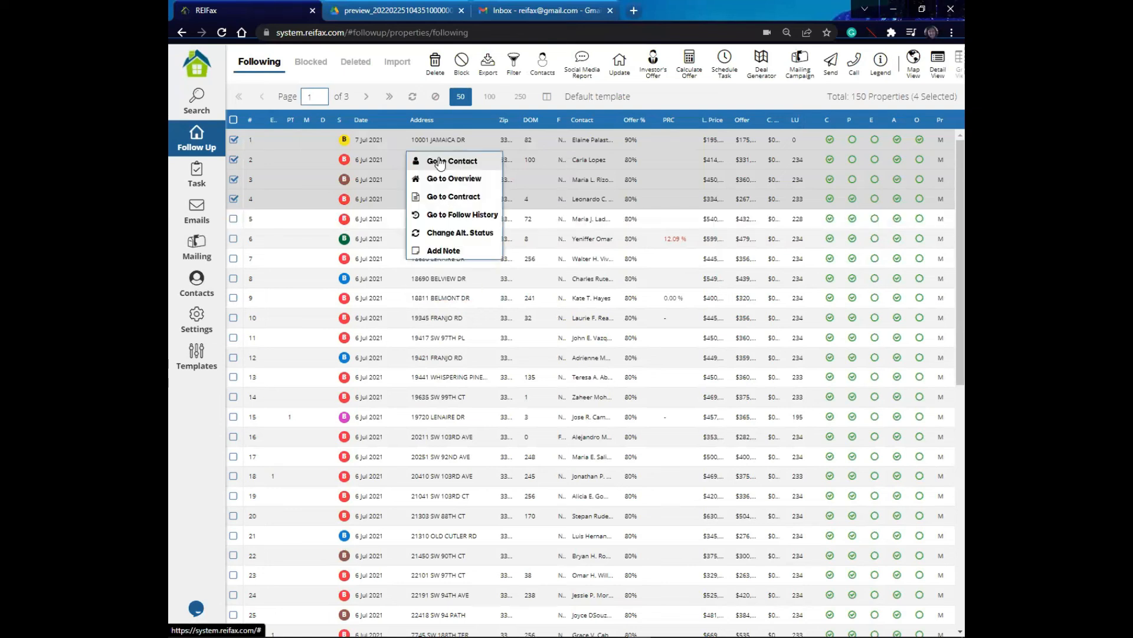
{"action": "left_click", "coordinate": [442, 216]}
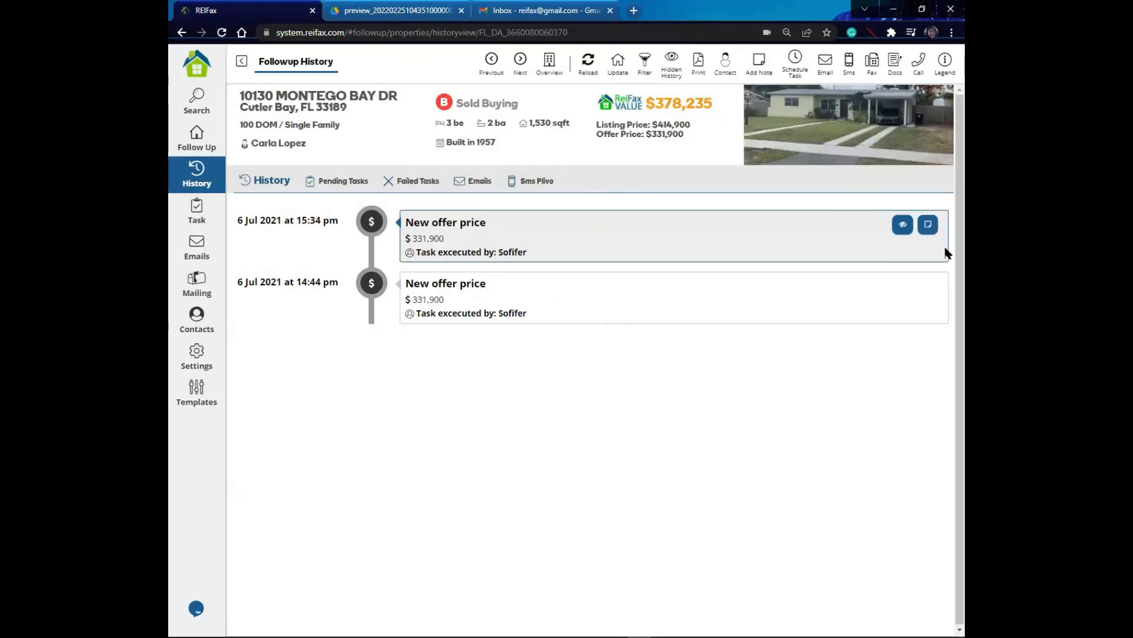
{"action": "left_click", "coordinate": [241, 62]}
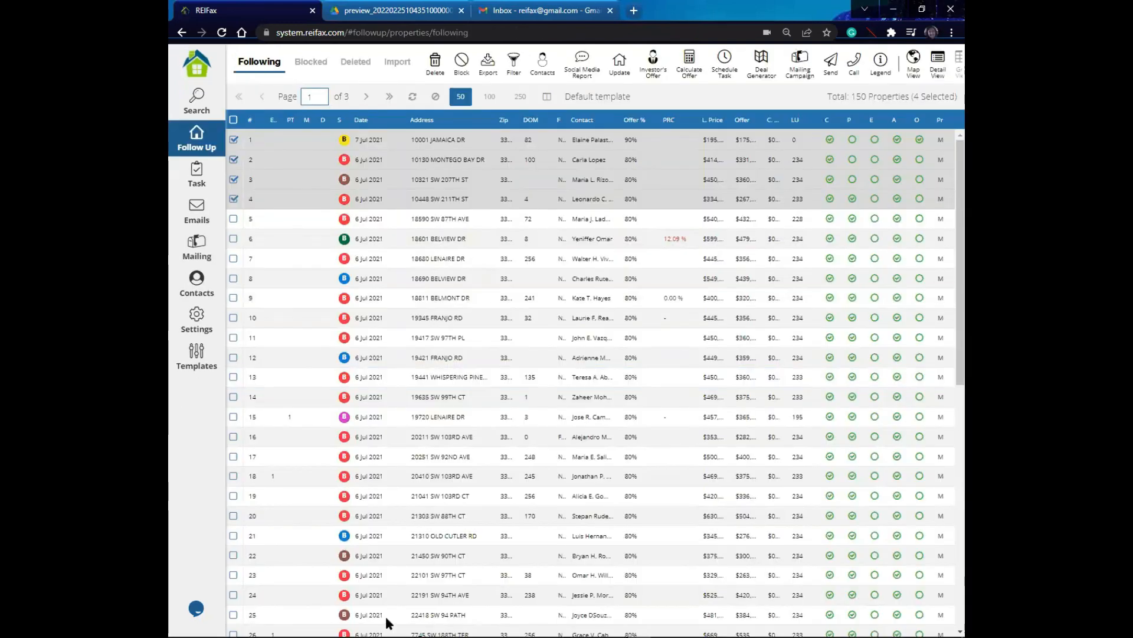
Step: Open the Follow Up status legend, scroll through the status colour codes, and close the dialog
{"action": "left_click", "coordinate": [881, 63]}
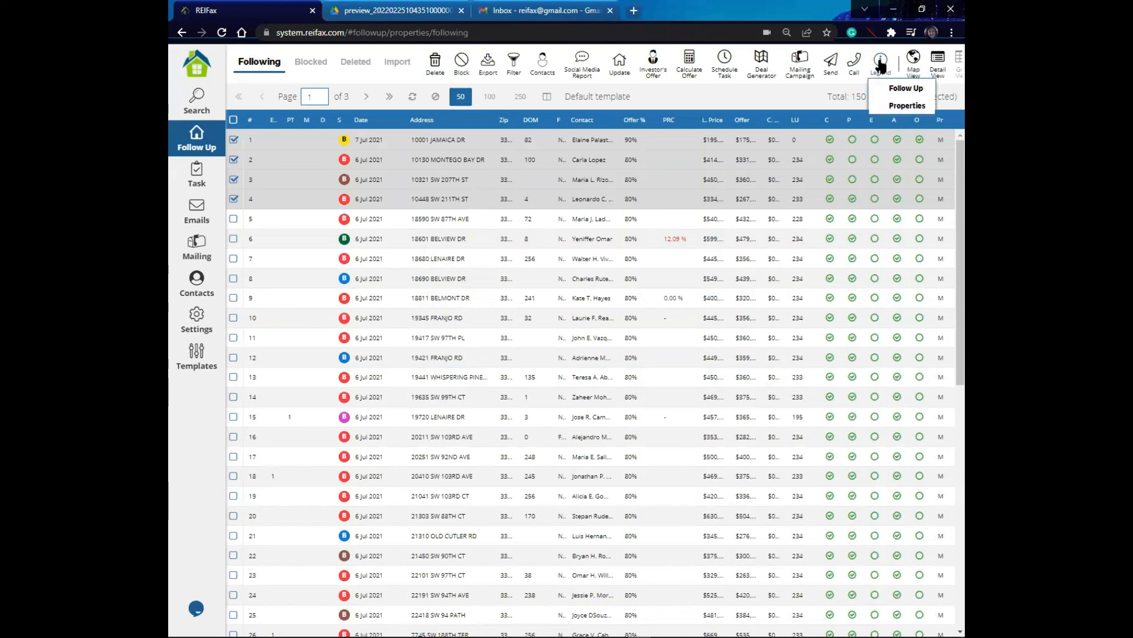
{"action": "left_click", "coordinate": [906, 89]}
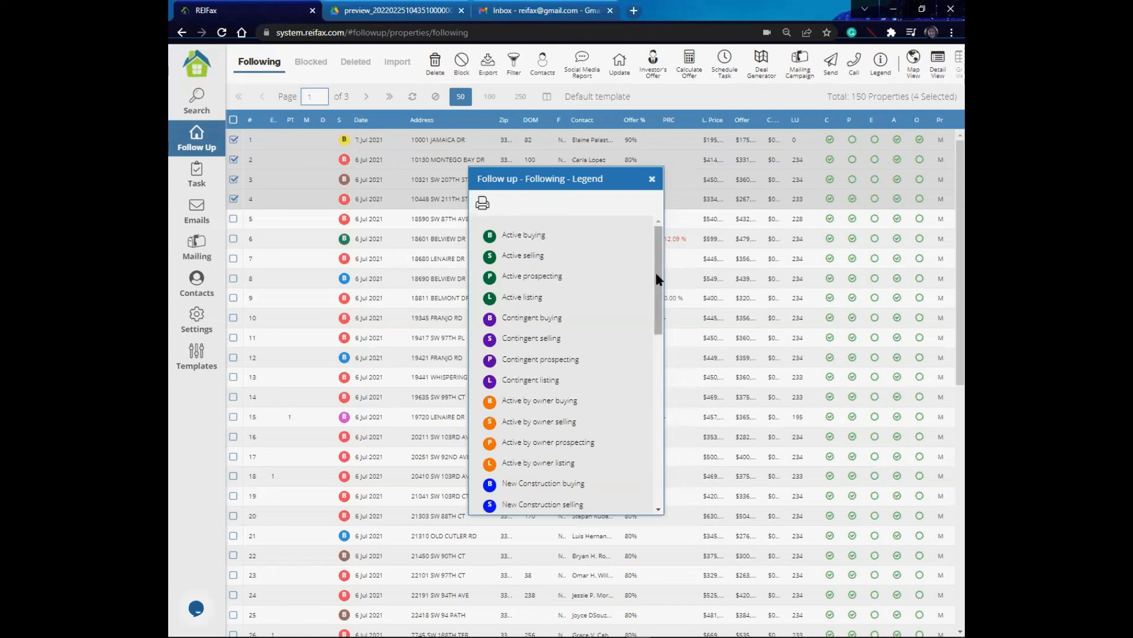
{"action": "scroll", "coordinate": [631, 374], "scroll_direction": "down", "scroll_amount": 7}
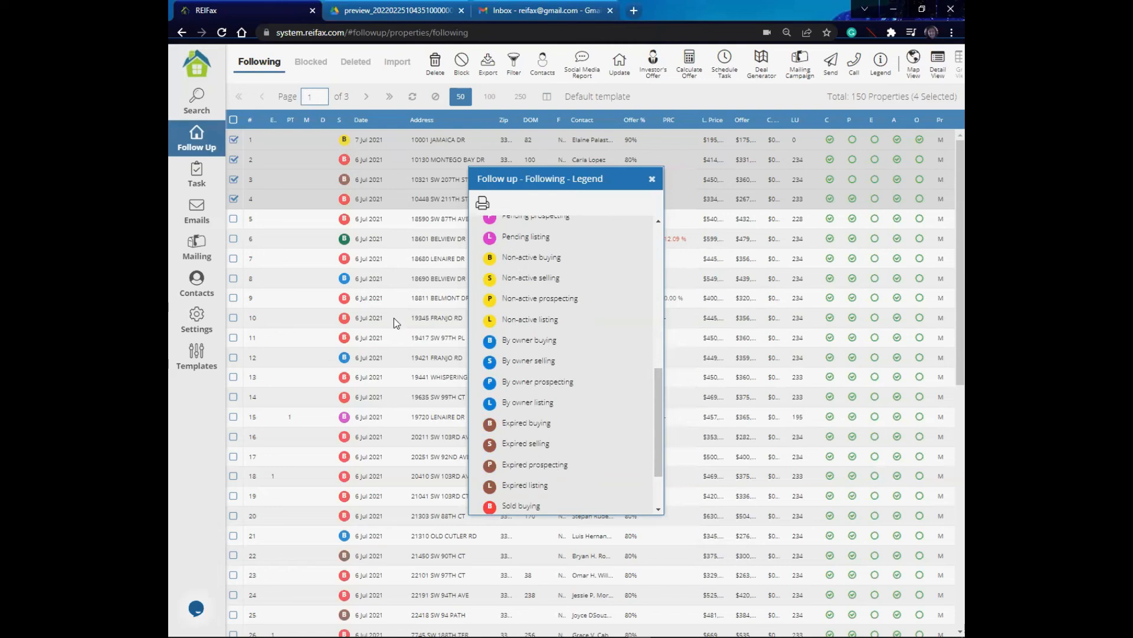
{"action": "left_click_drag", "start_coordinate": [657, 401], "coordinate": [663, 453]}
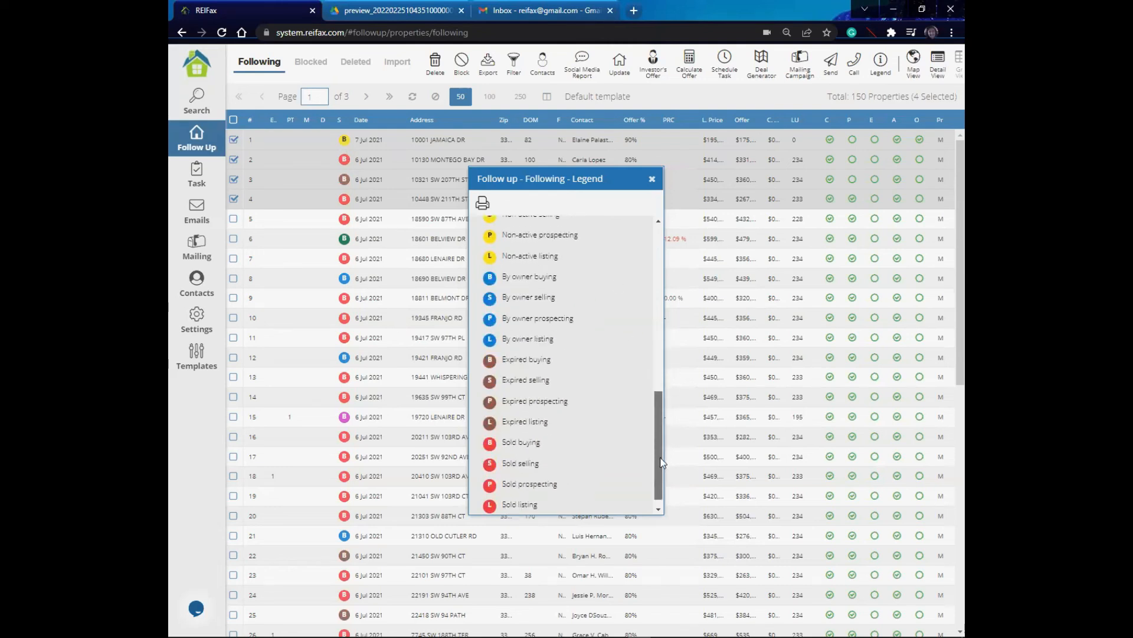
{"action": "scroll", "coordinate": [499, 467], "scroll_direction": "down", "scroll_amount": 1}
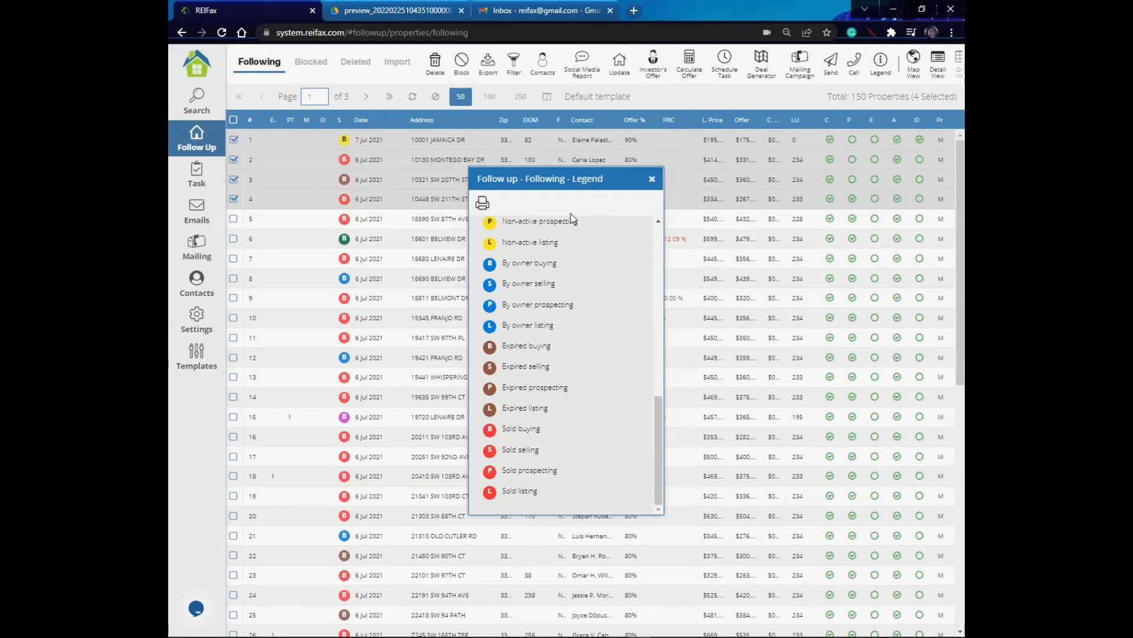
{"action": "left_click_drag", "start_coordinate": [655, 424], "coordinate": [667, 232]}
{"action": "left_click", "coordinate": [652, 178]}
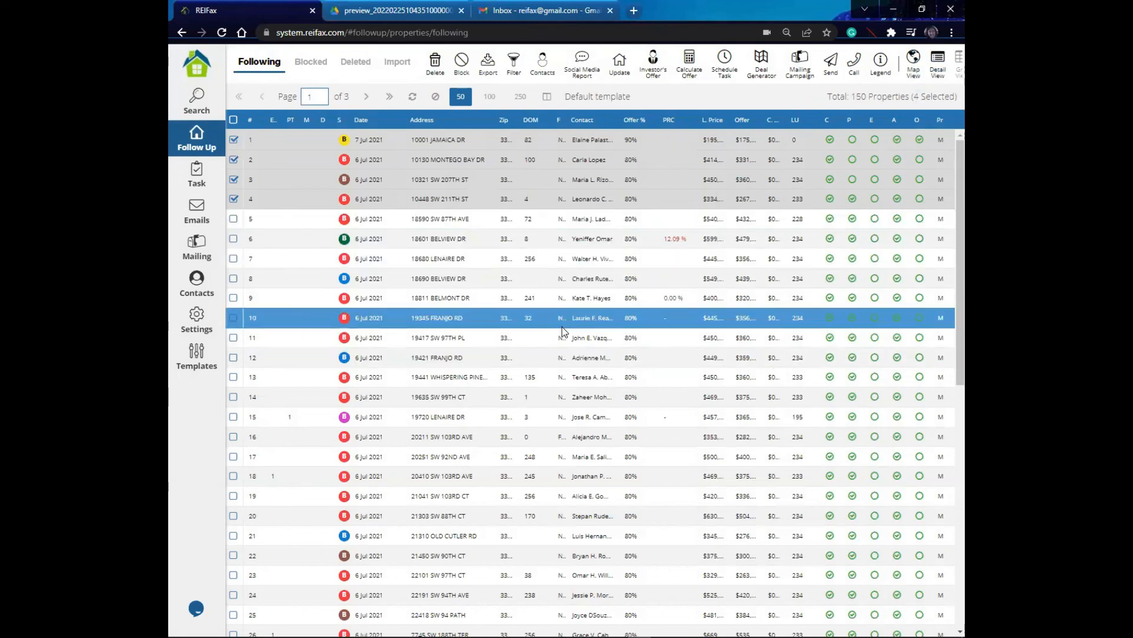
Step: Switch to Map View and zoom in on the followed properties south of Miami
{"action": "left_click", "coordinate": [916, 61]}
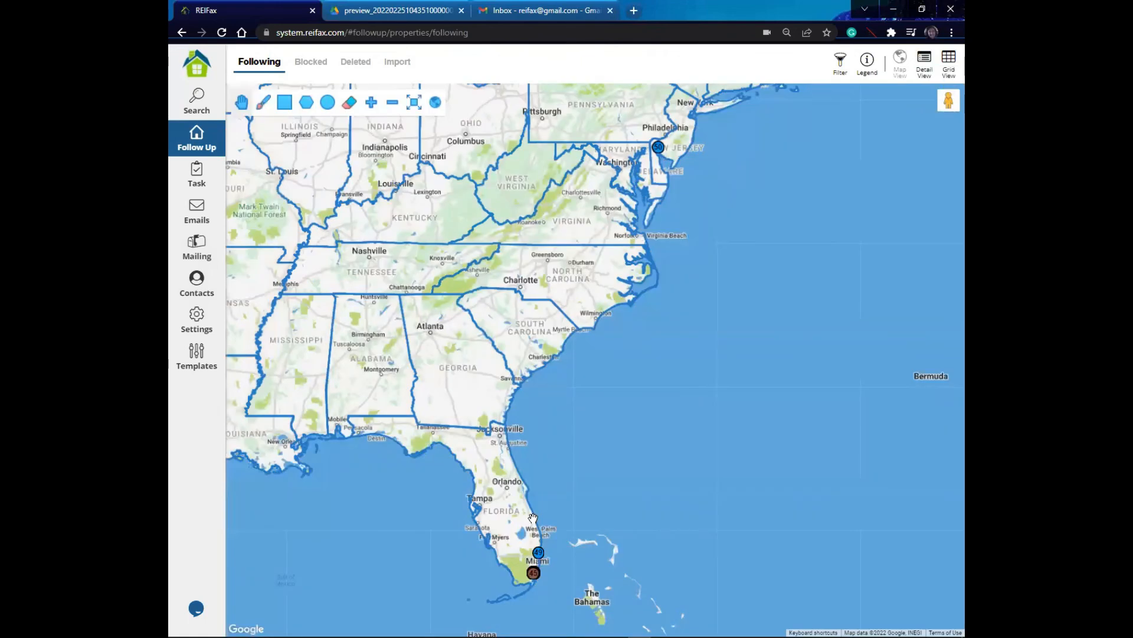
{"action": "scroll", "coordinate": [588, 546], "scroll_direction": "up", "scroll_amount": 2}
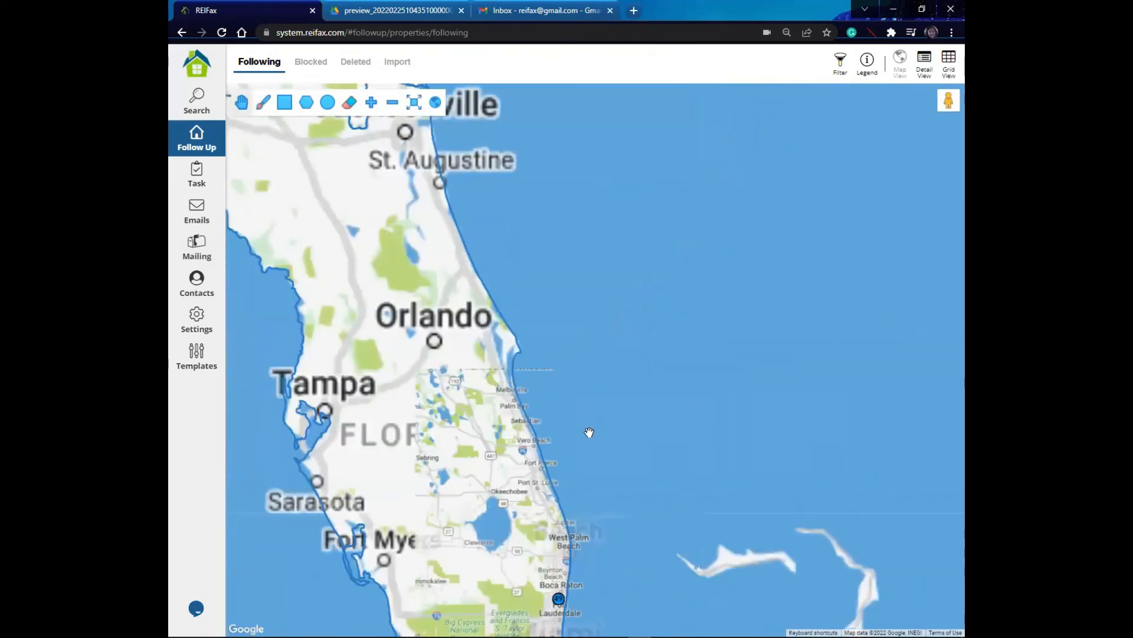
{"action": "left_click_drag", "start_coordinate": [588, 546], "coordinate": [589, 432]}
{"action": "scroll", "coordinate": [589, 432], "scroll_direction": "up", "scroll_amount": 1}
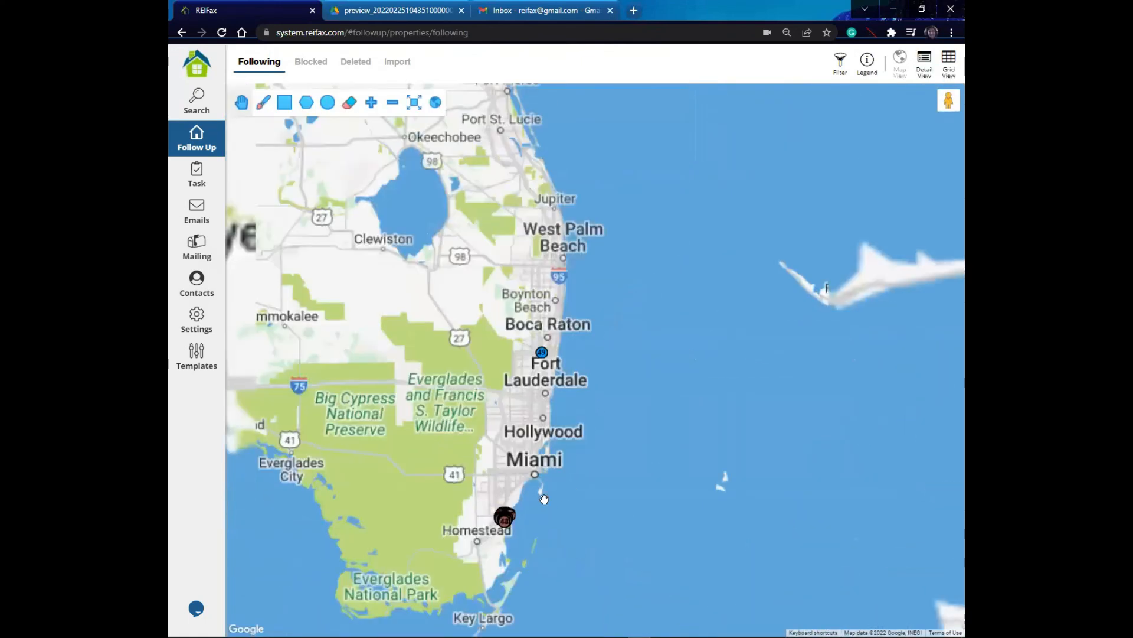
{"action": "scroll", "coordinate": [662, 346], "scroll_direction": "up", "scroll_amount": 2}
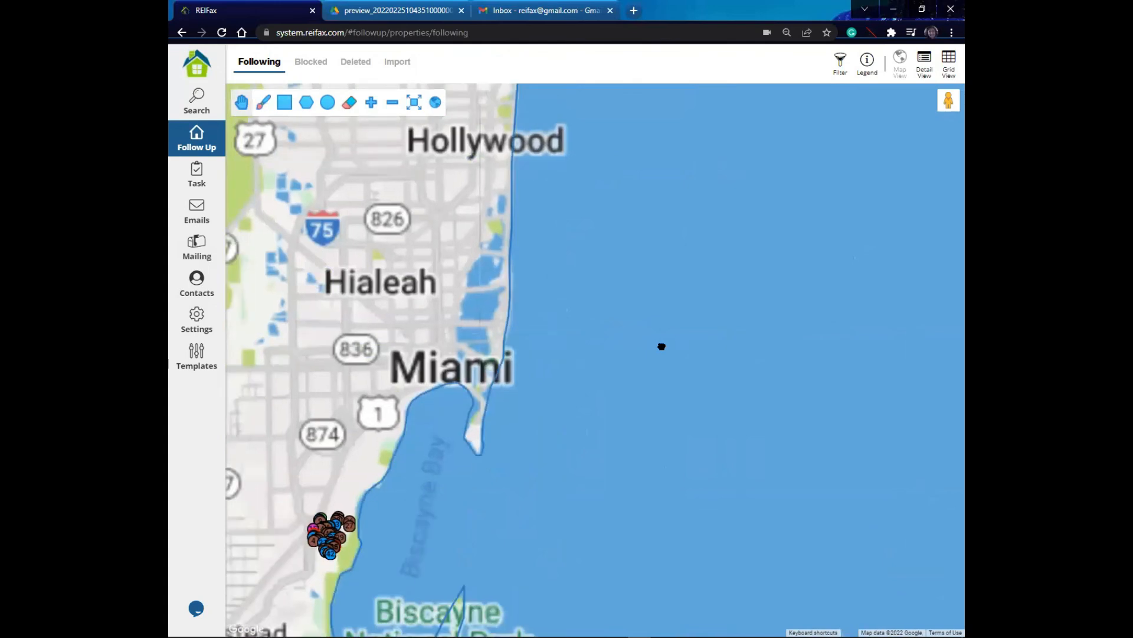
{"action": "scroll", "coordinate": [736, 358], "scroll_direction": "up", "scroll_amount": 3}
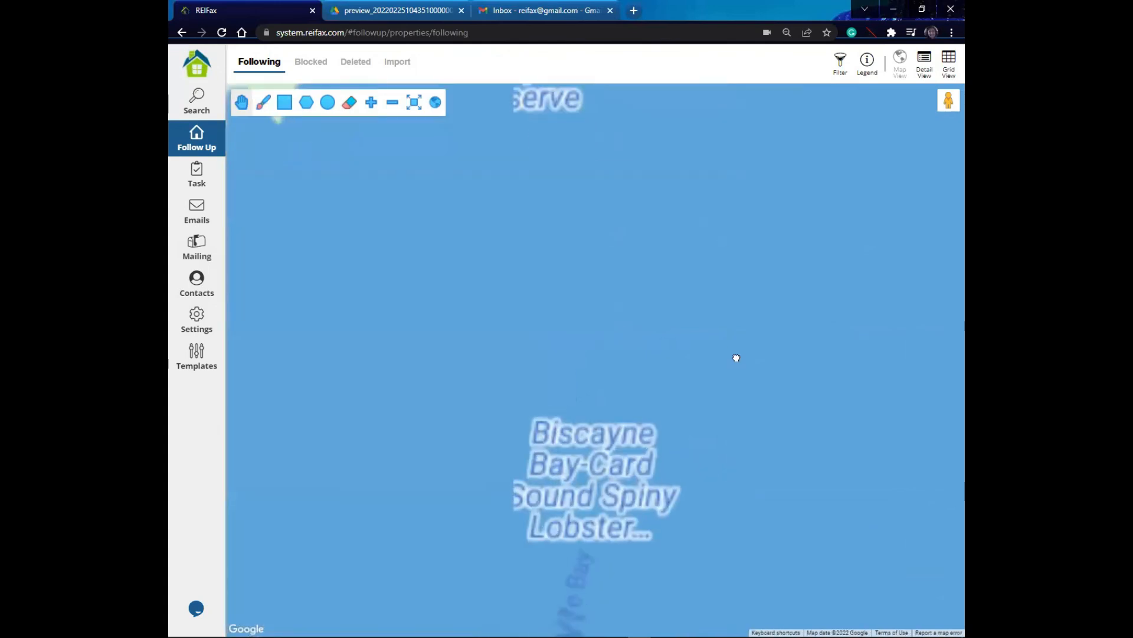
{"action": "left_click_drag", "start_coordinate": [410, 435], "coordinate": [741, 259]}
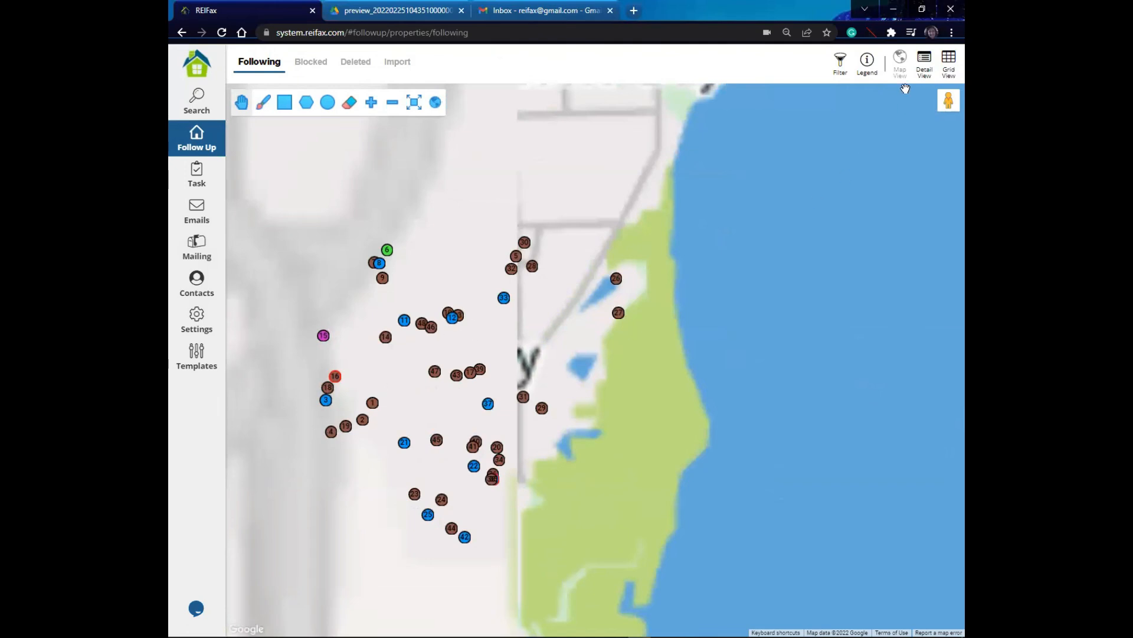
{"action": "left_click", "coordinate": [926, 59]}
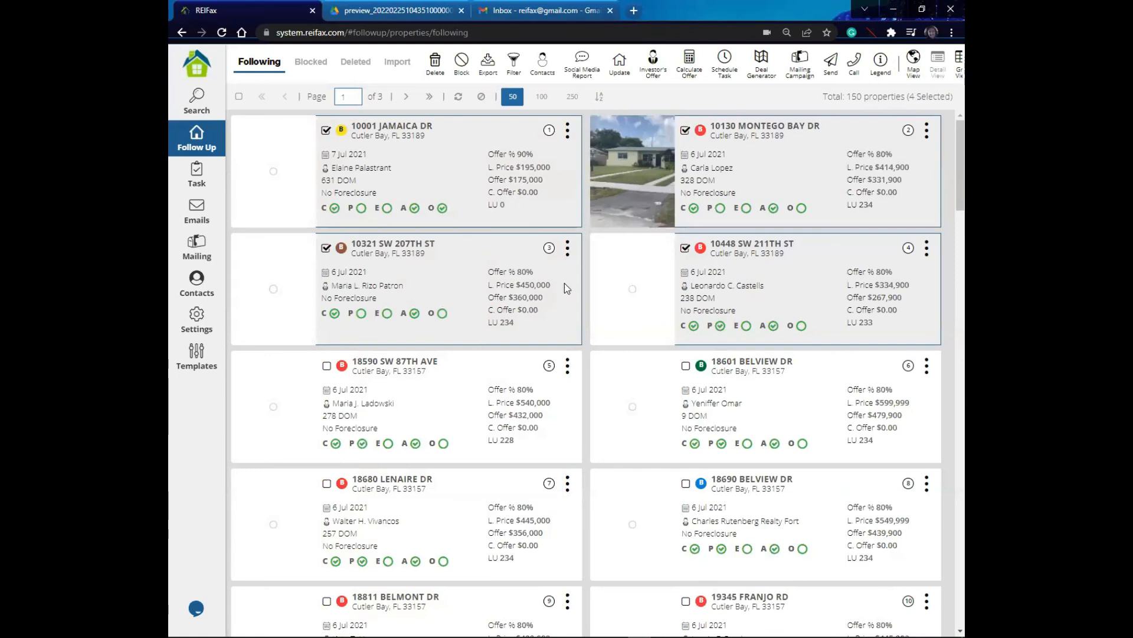
{"action": "scroll", "coordinate": [327, 454], "scroll_direction": "down", "scroll_amount": 4}
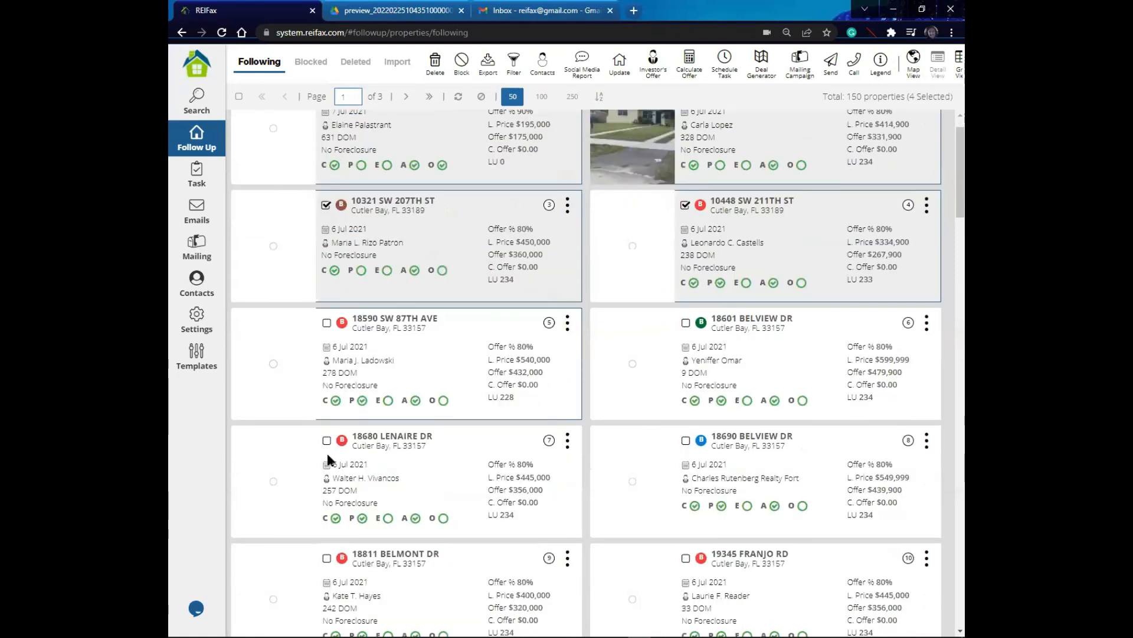
{"action": "scroll", "coordinate": [317, 488], "scroll_direction": "down", "scroll_amount": 3}
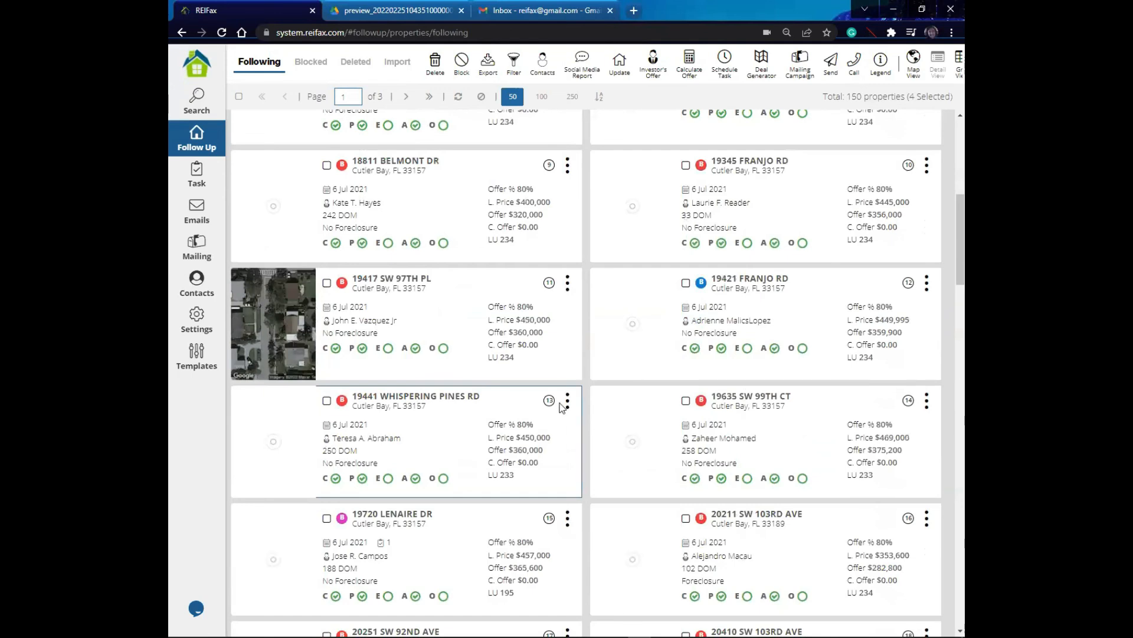
{"action": "left_click", "coordinate": [566, 404]}
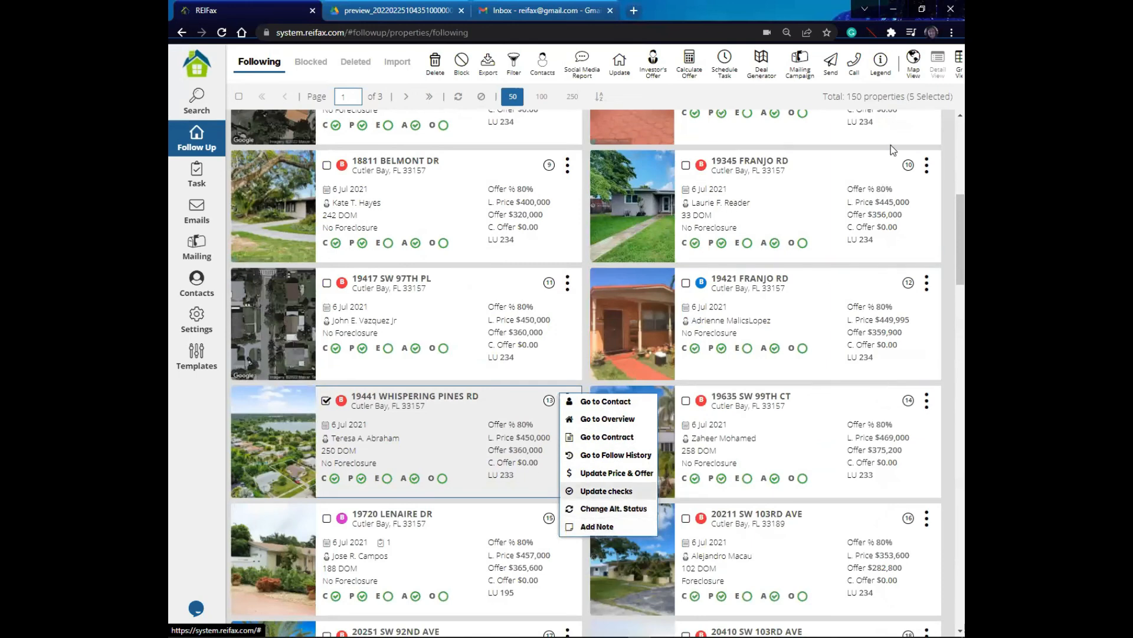
{"action": "left_click", "coordinate": [947, 59]}
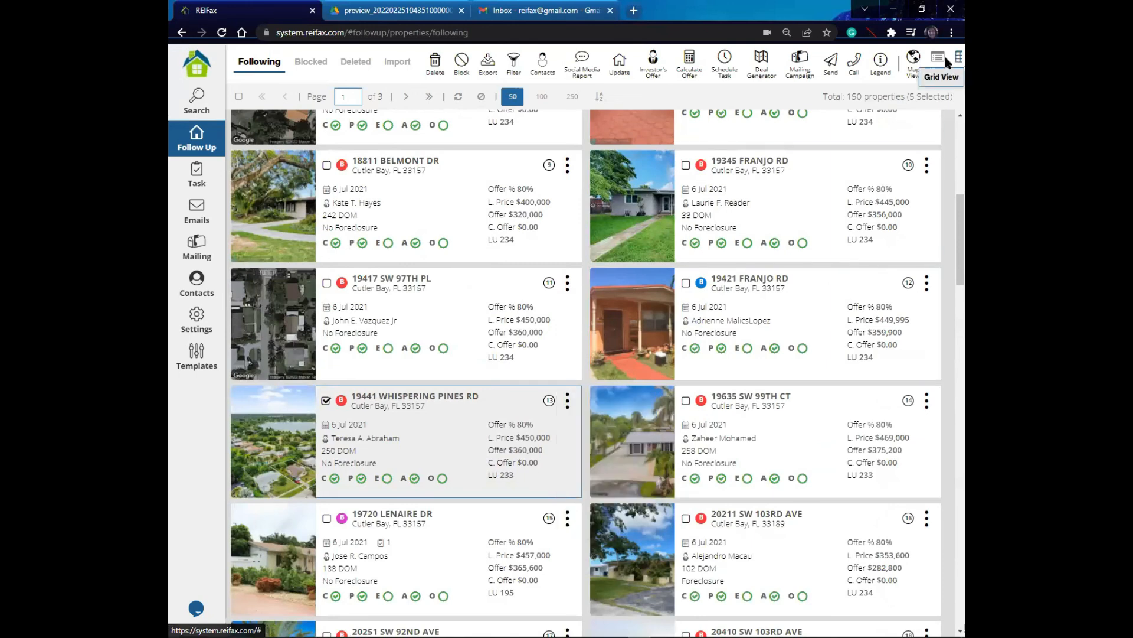
{"action": "left_click", "coordinate": [945, 55]}
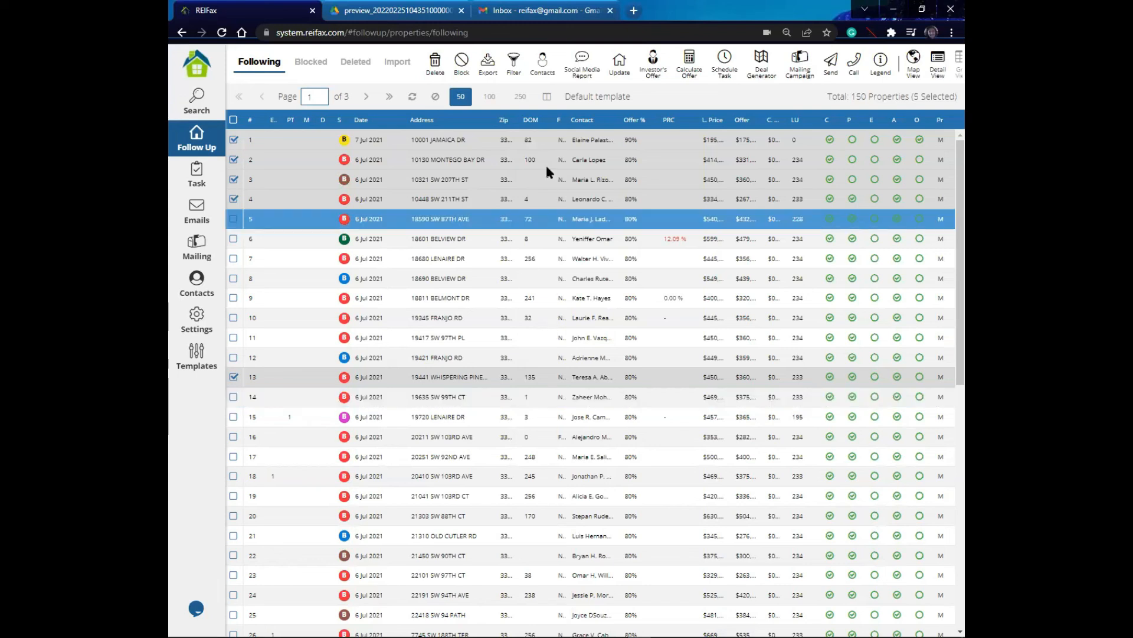
{"action": "right_click", "coordinate": [463, 179]}
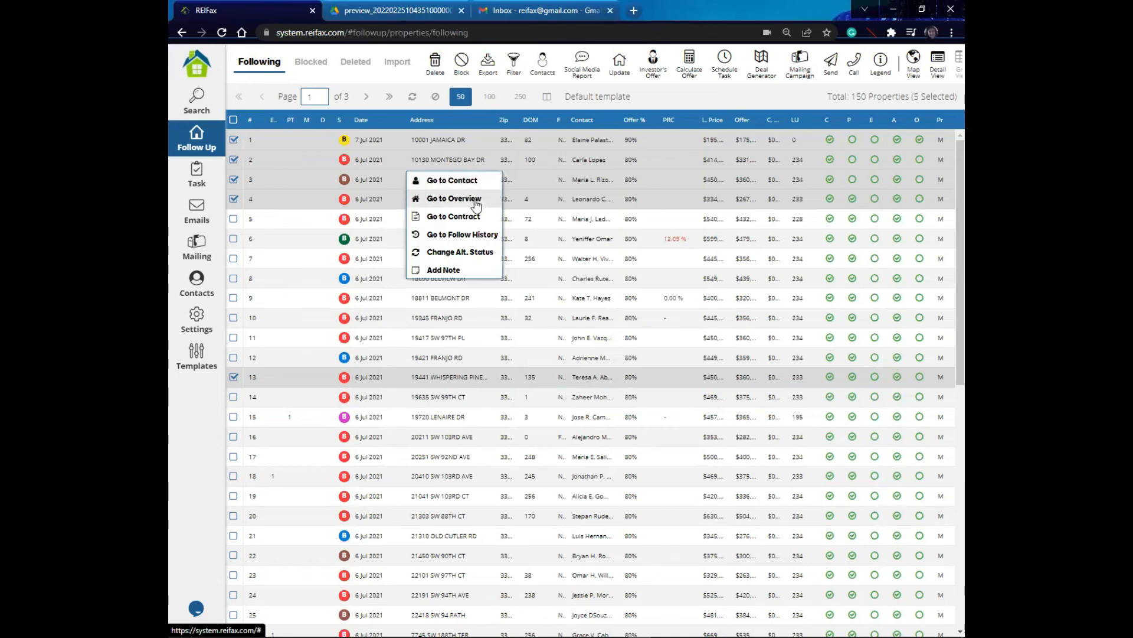
{"action": "left_click", "coordinate": [467, 235]}
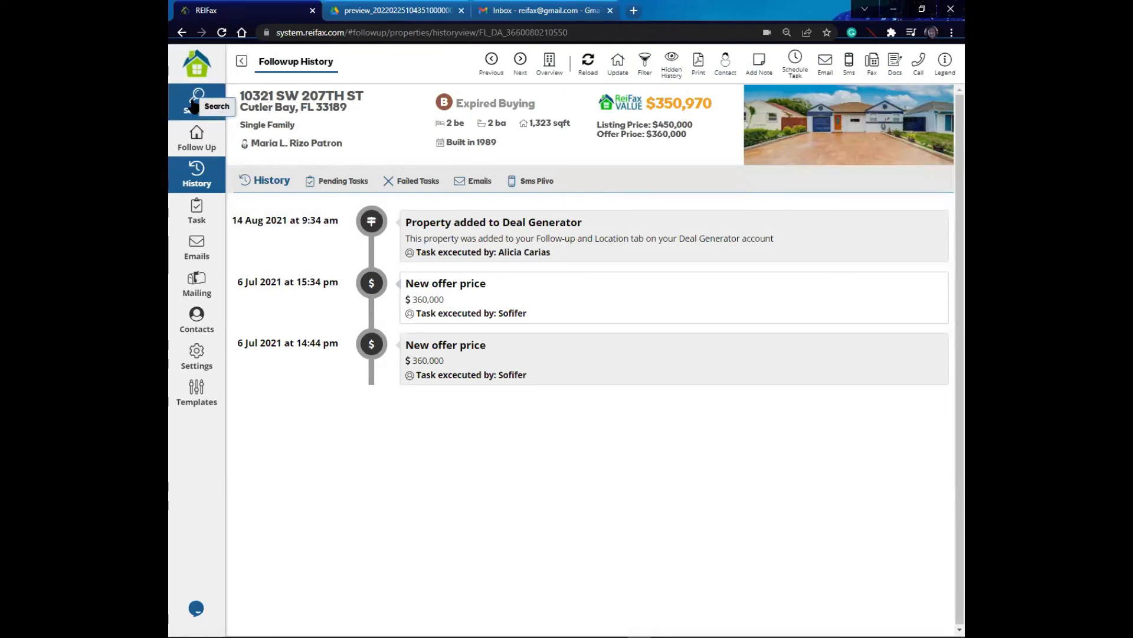
Step: Visit the Control Panel and the property Search page, then head back to Follow Up
{"action": "left_click", "coordinate": [190, 87]}
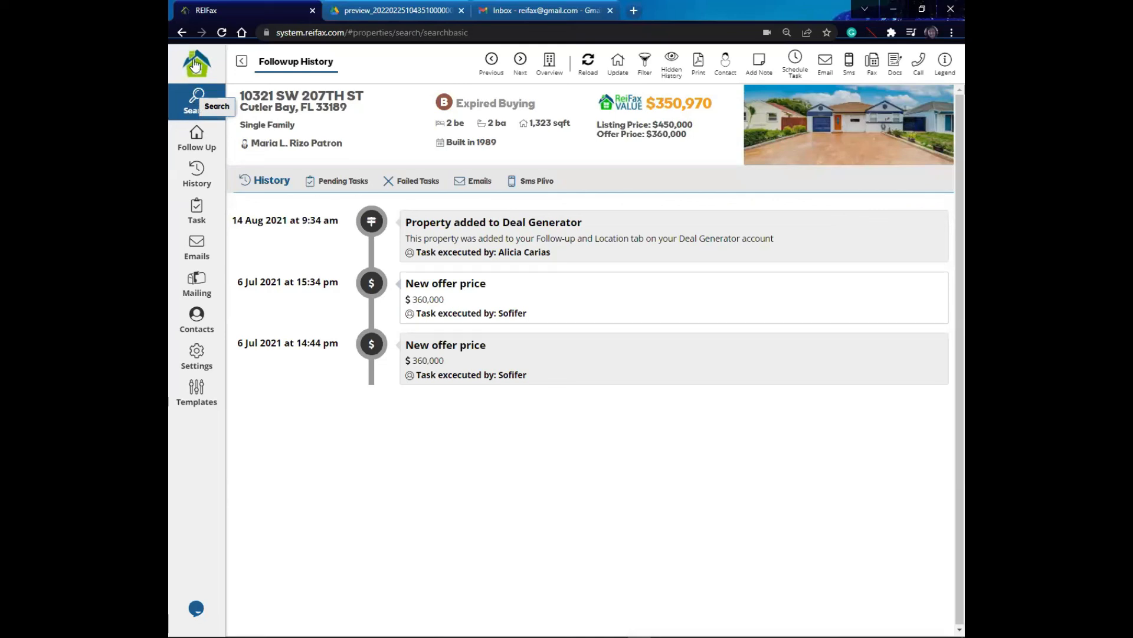
{"action": "left_click", "coordinate": [193, 62]}
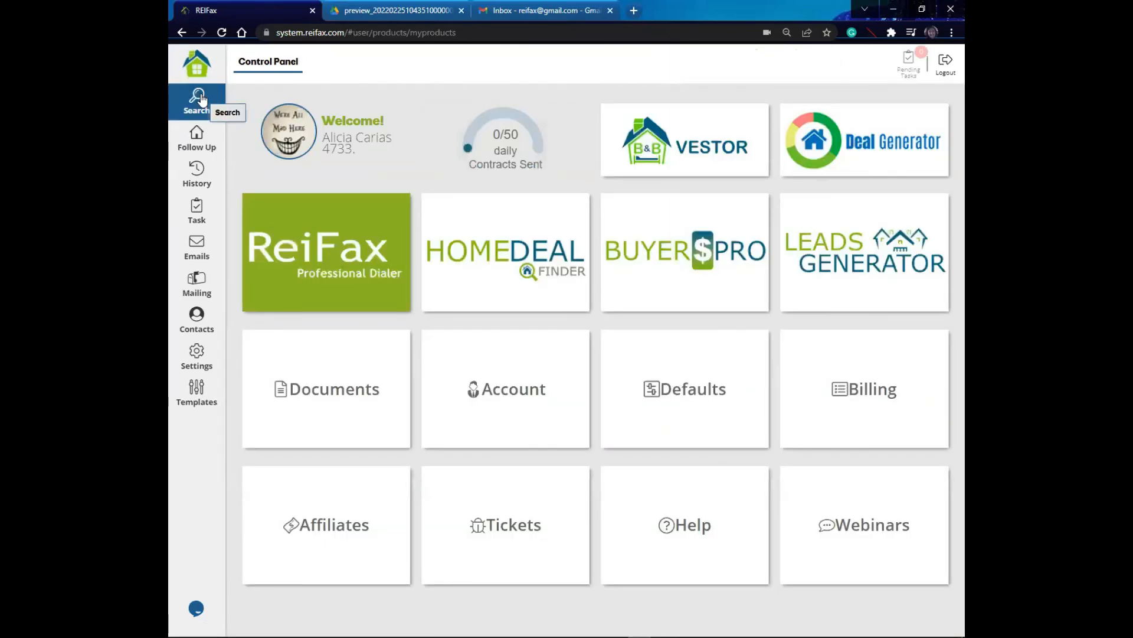
{"action": "left_click", "coordinate": [202, 100]}
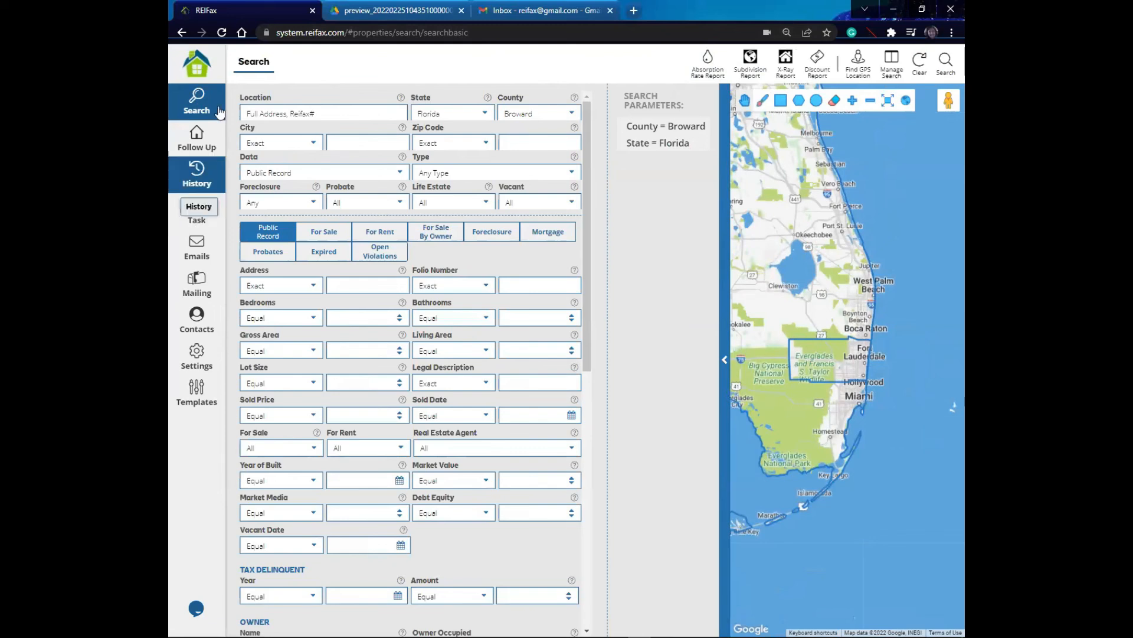
{"action": "left_click", "coordinate": [199, 143]}
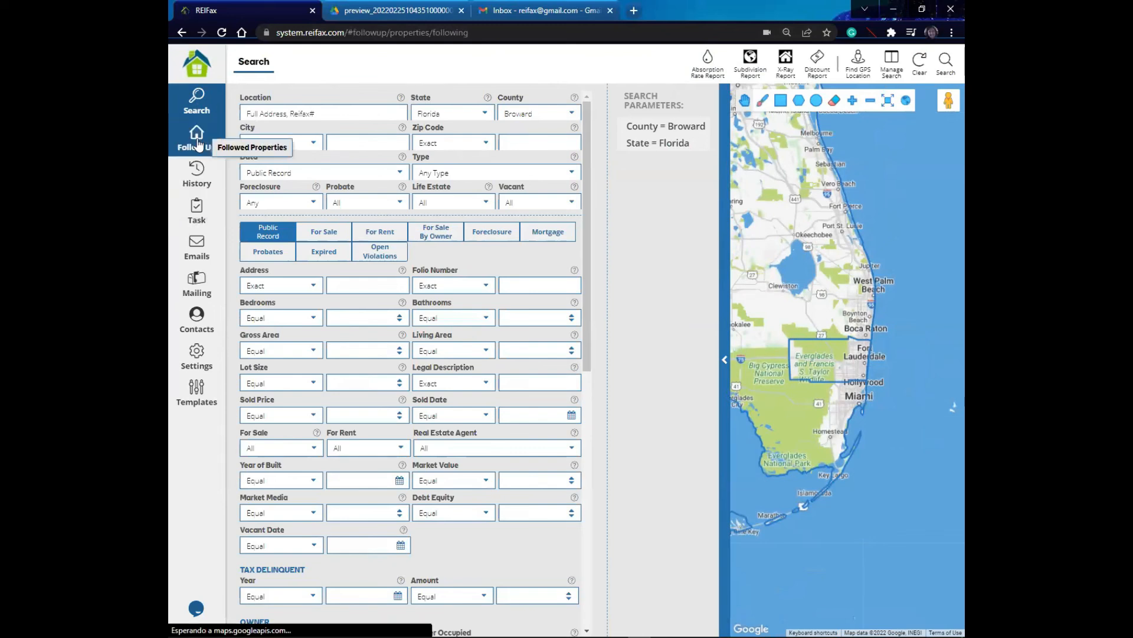